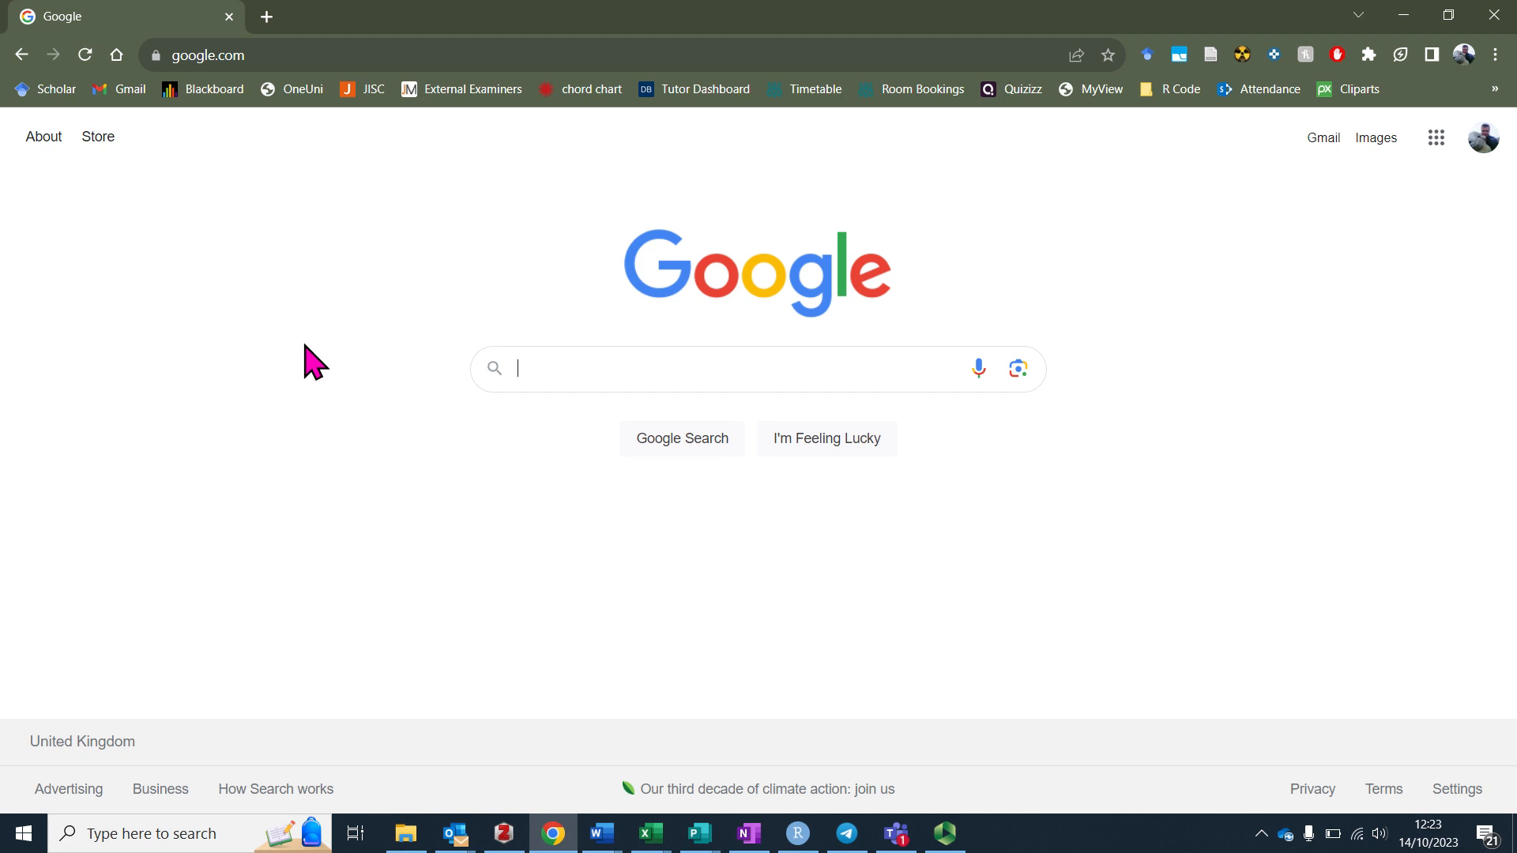
# Step: Search the web for zotero and open the Zotero site's download page to view the Windows app and browser connector downloads
pyautogui.write('zotero')
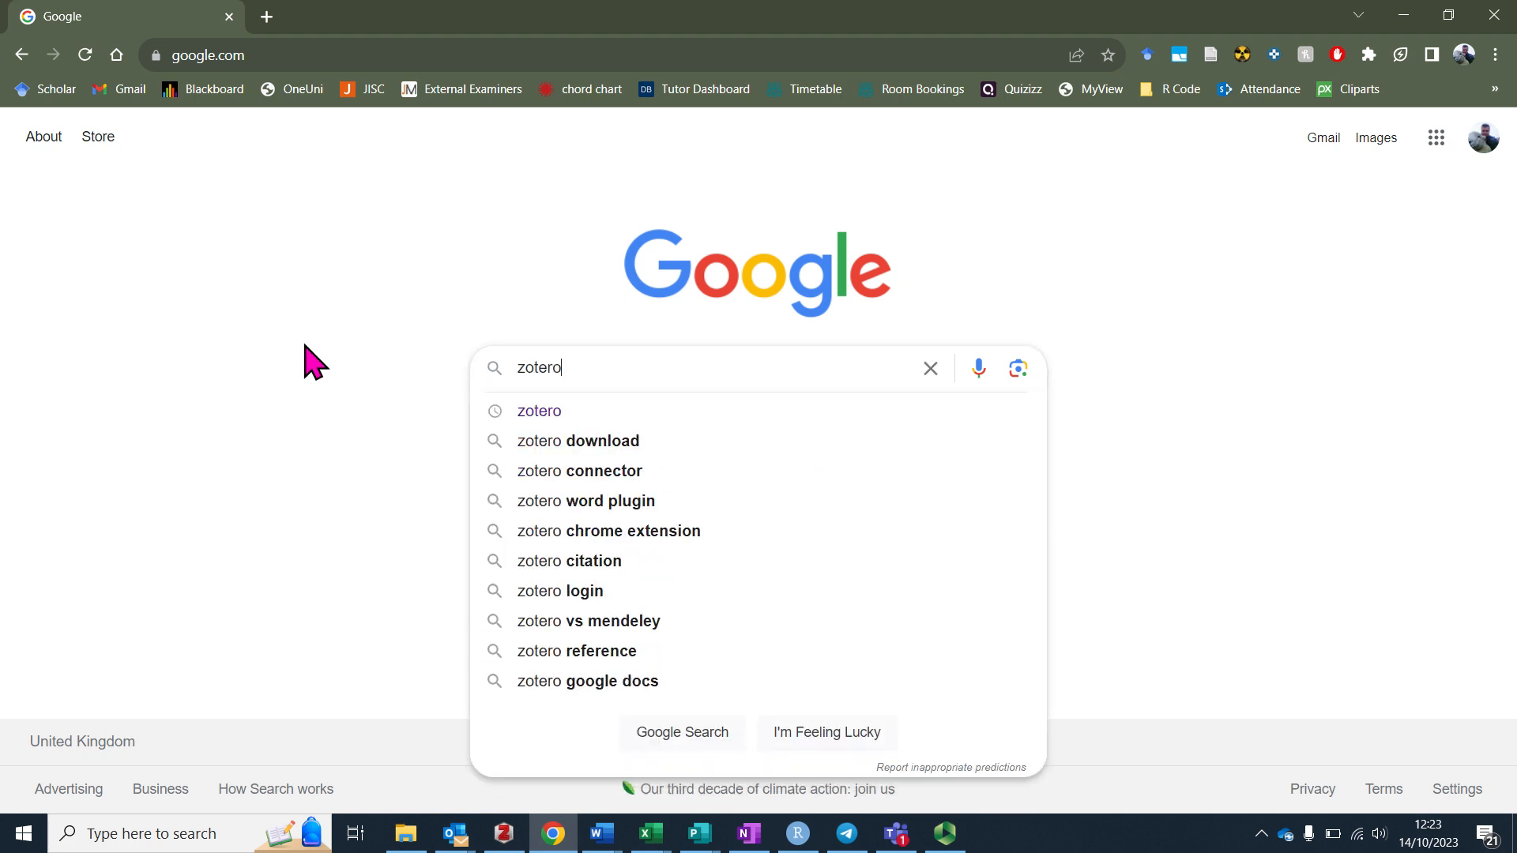
pyautogui.press('Return')
pyautogui.click(289, 359)
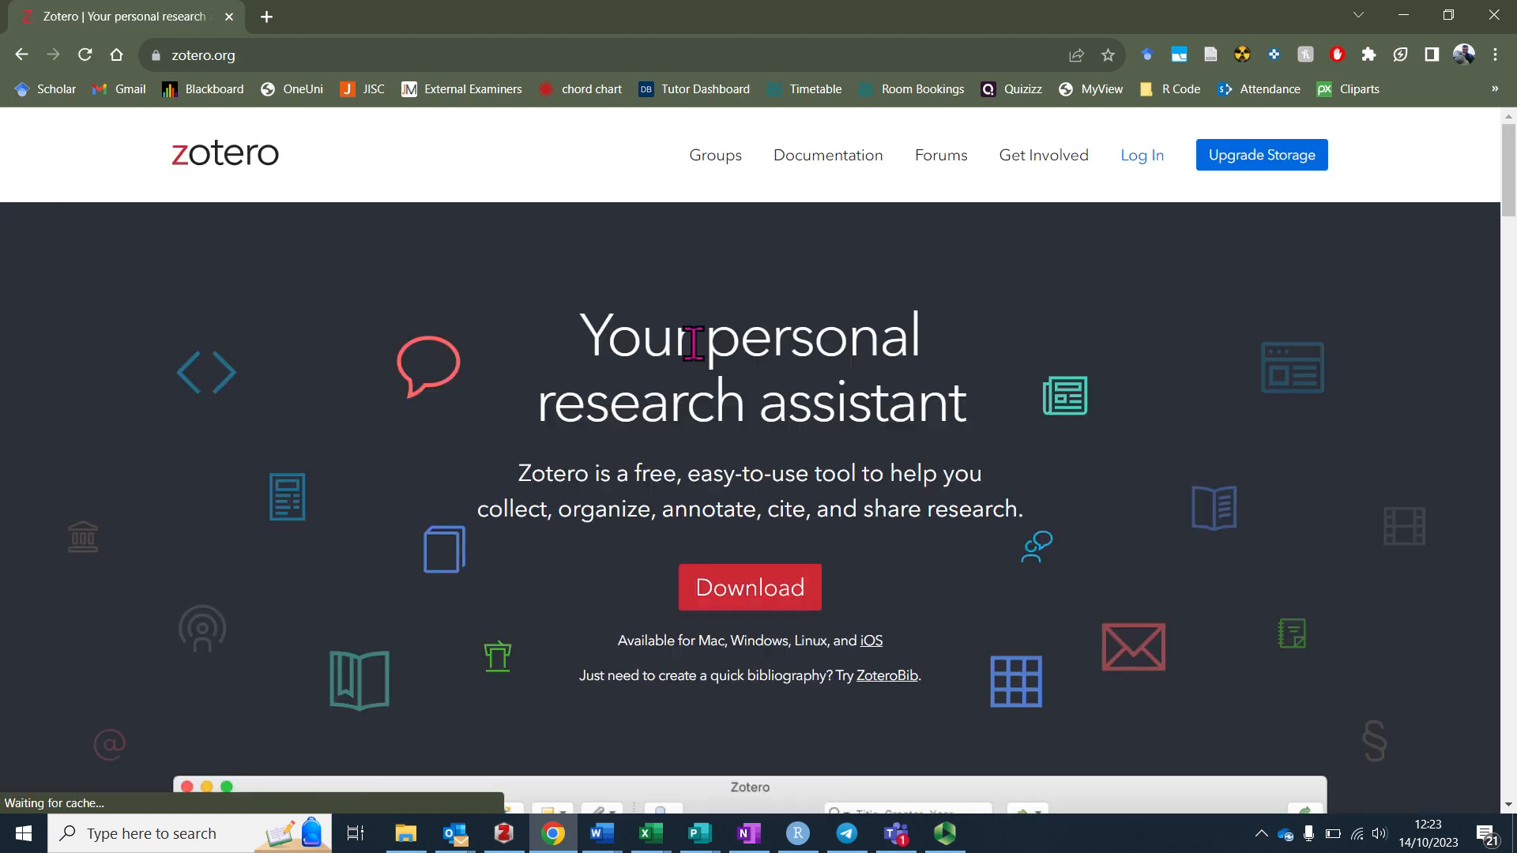
pyautogui.scroll(-1, 703, 395)
pyautogui.click(714, 478)
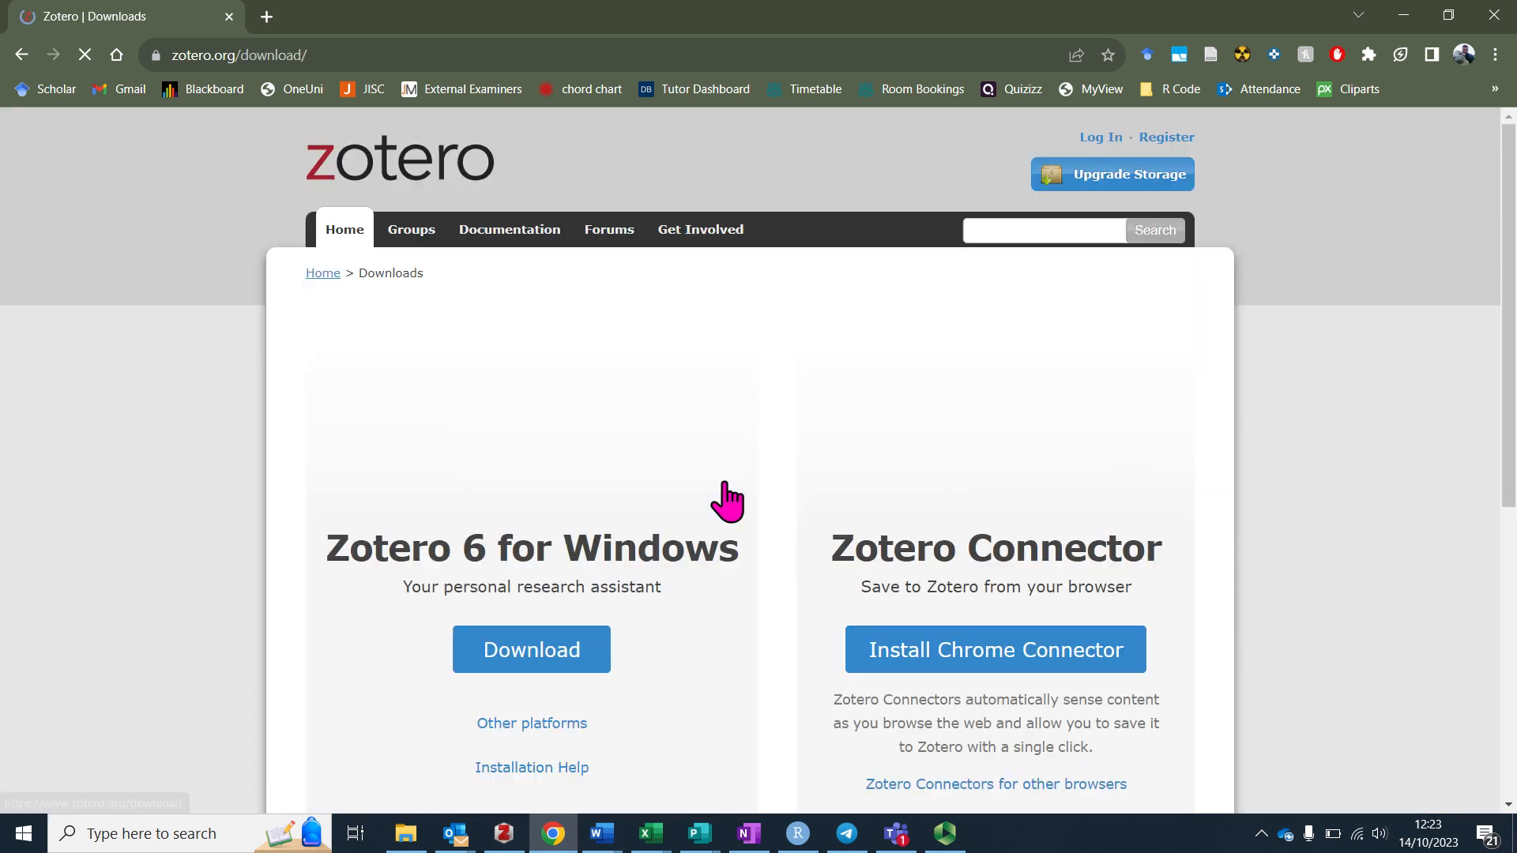
pyautogui.scroll(-2, 708, 490)
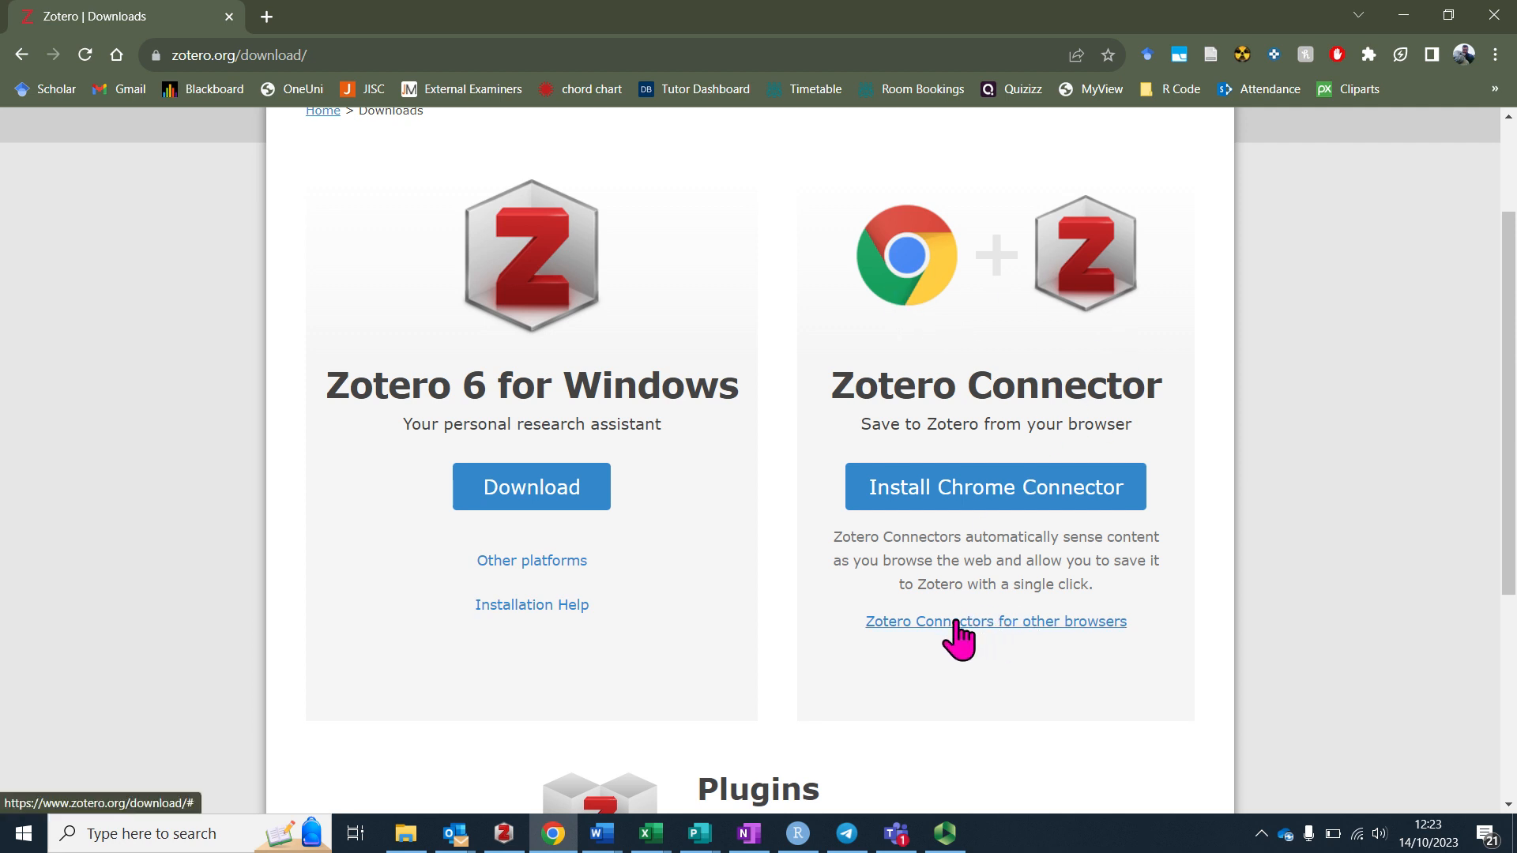
# Step: Open Google Scholar and search for "baboon behavior"
pyautogui.click(52, 94)
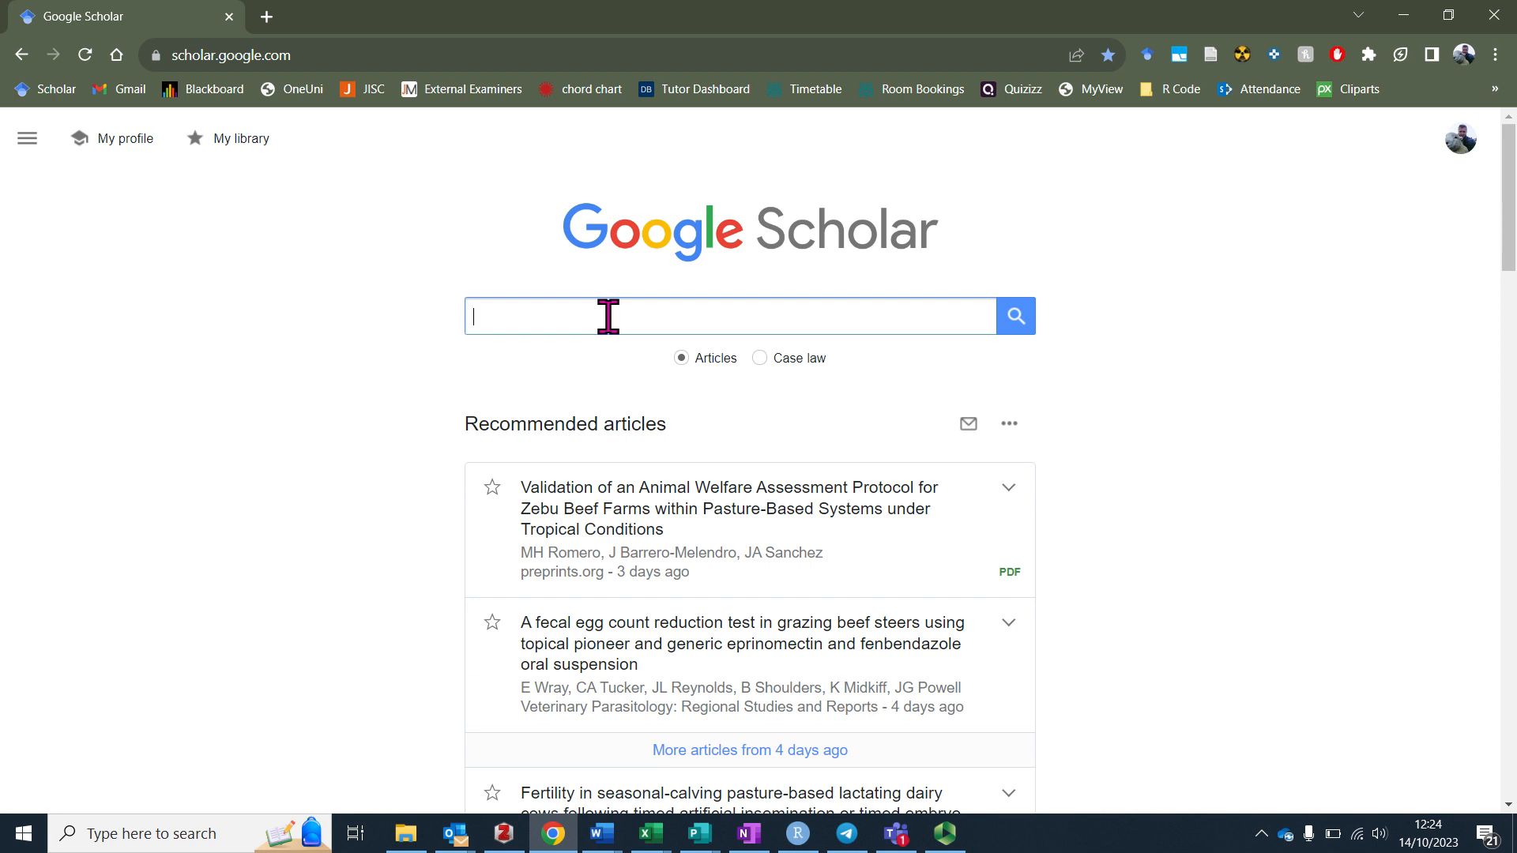
pyautogui.write('baboon ba')
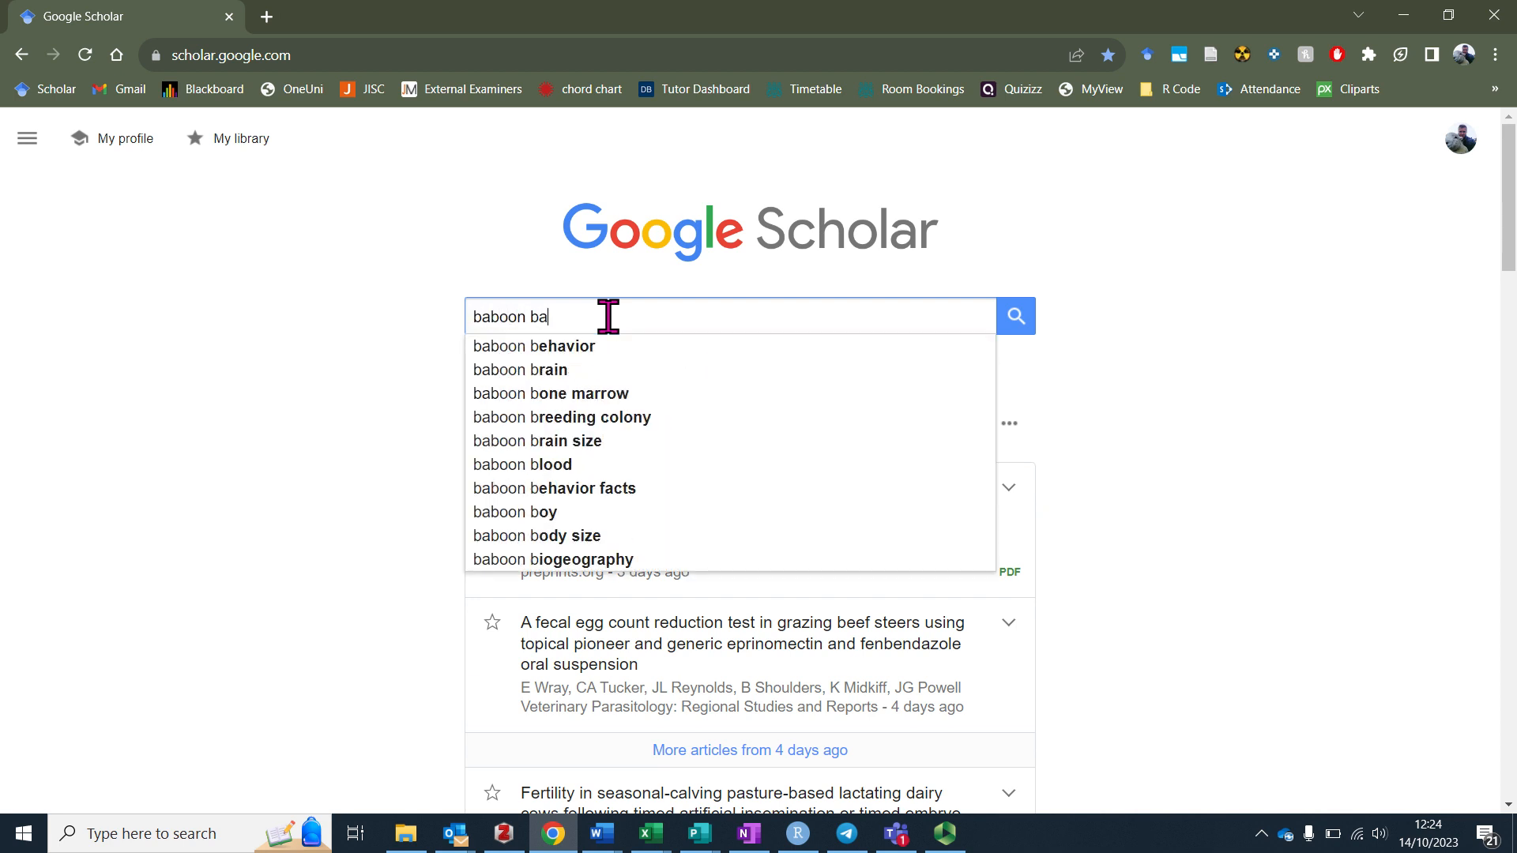
pyautogui.press('BackSpace')
pyautogui.write('ehavior')
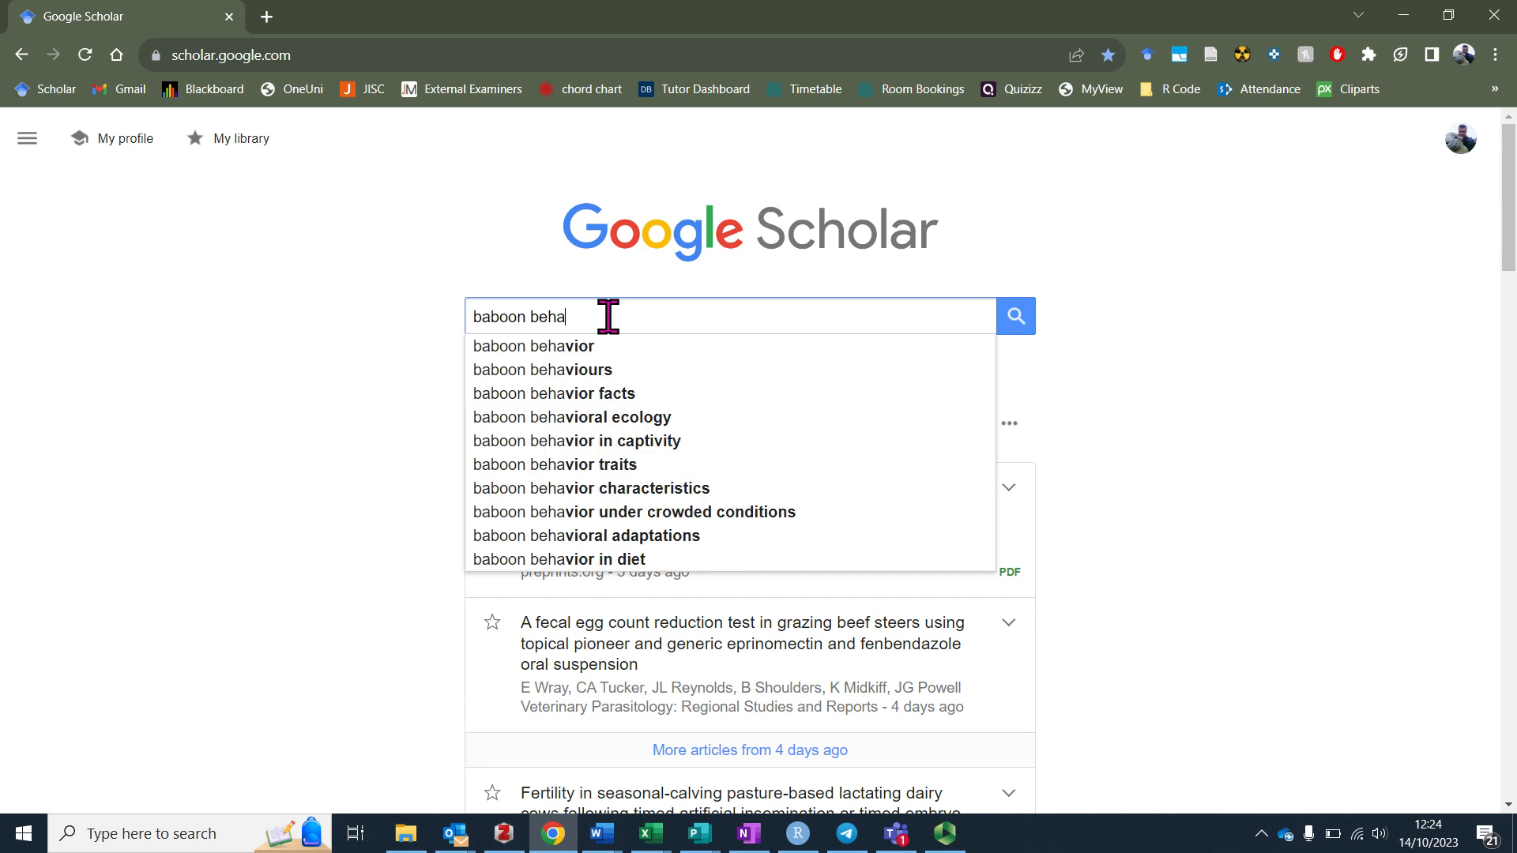
pyautogui.press('Escape')
pyautogui.press('Return')
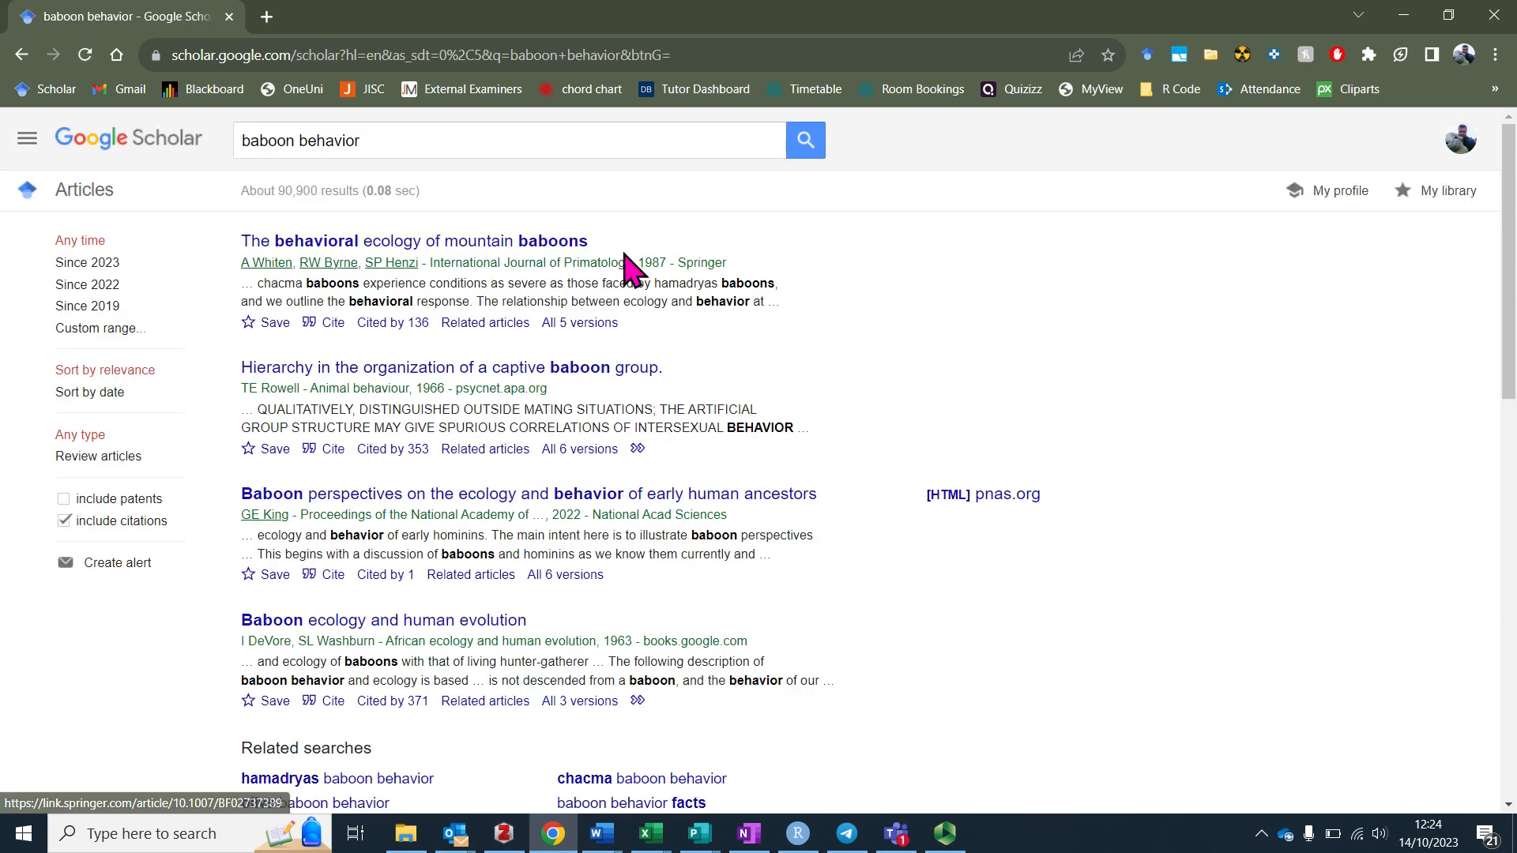
# Step: Open the article "Baboon perspectives on the ecology and behavior of early human ancestors" and save it to My Library in Zotero
pyautogui.click(551, 495)
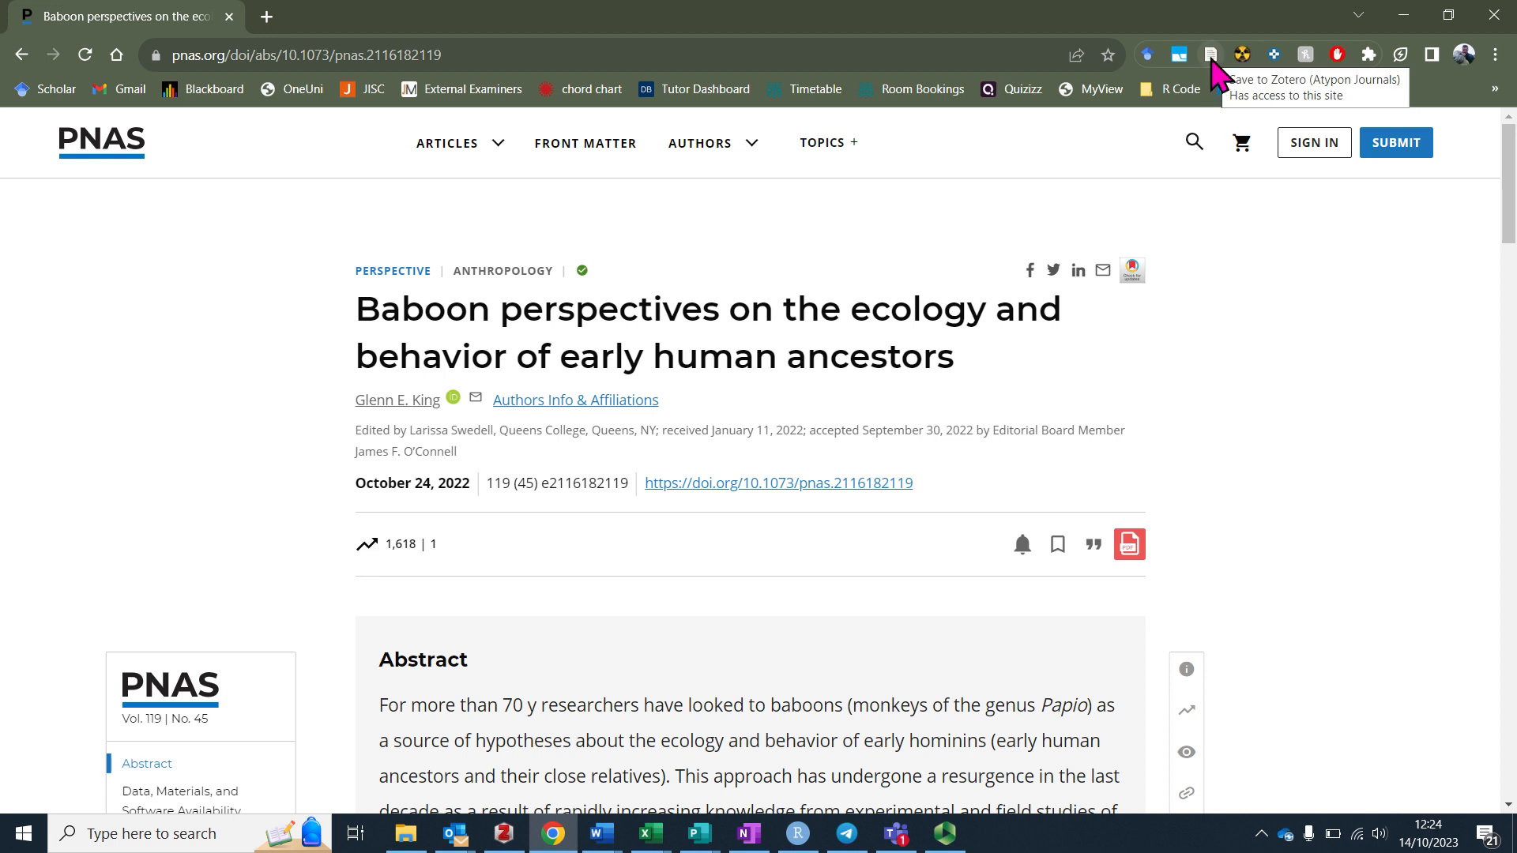
pyautogui.click(1211, 56)
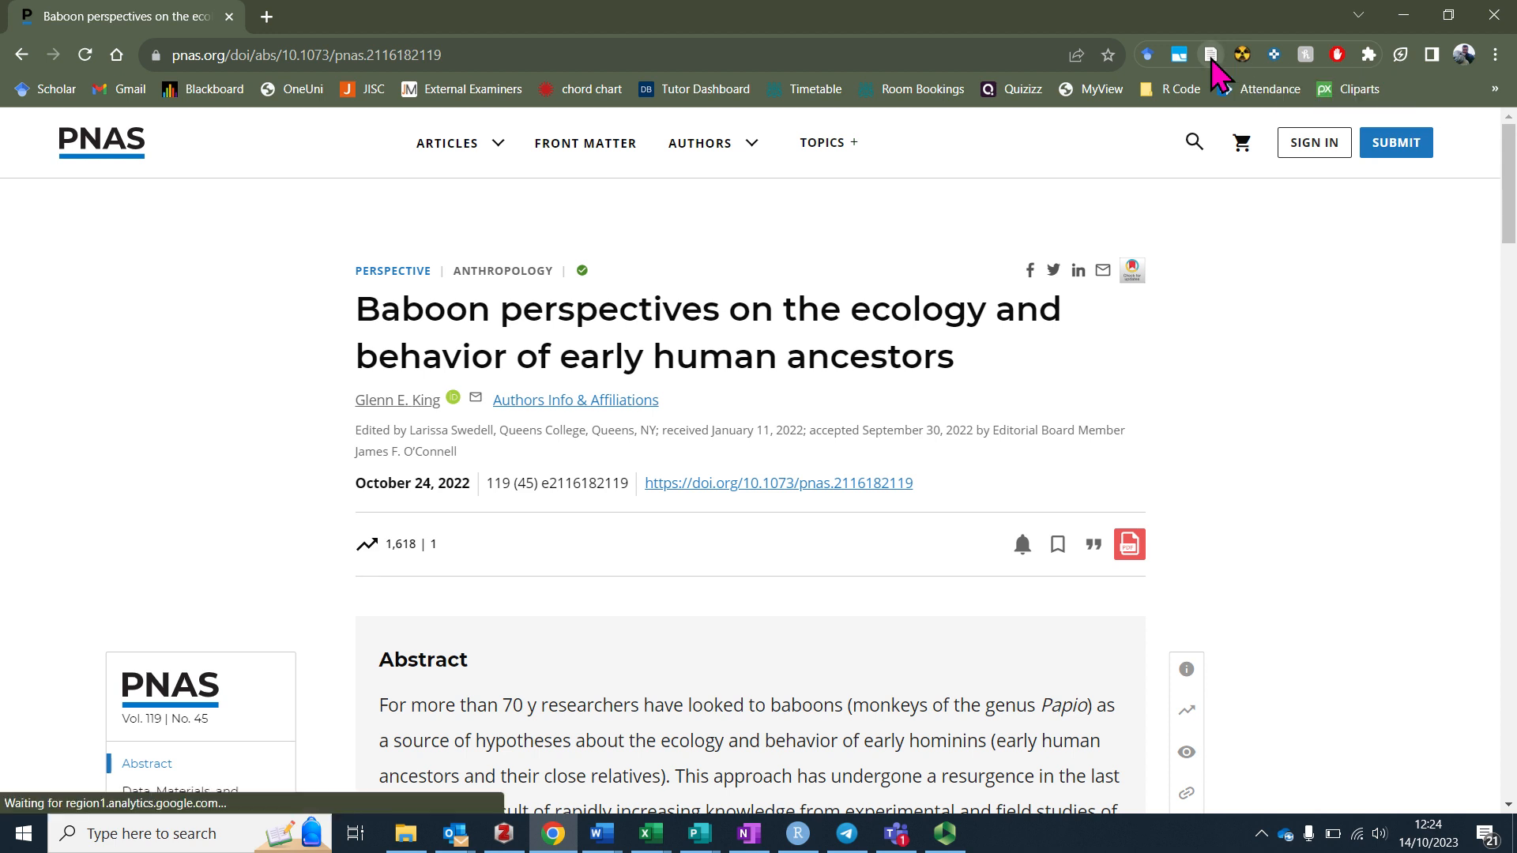
pyautogui.click(1274, 149)
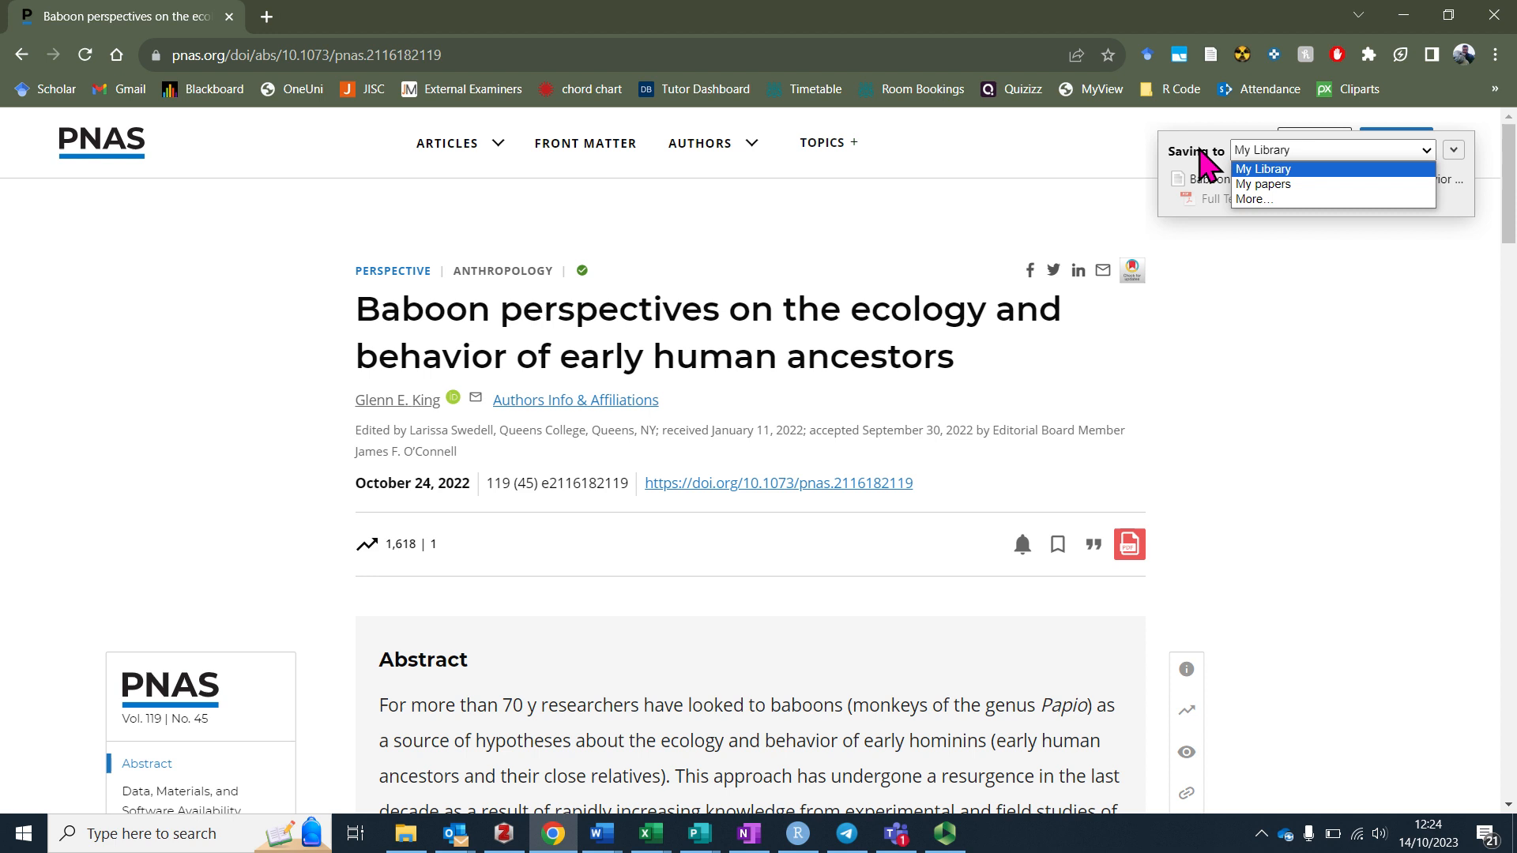
pyautogui.click(1126, 178)
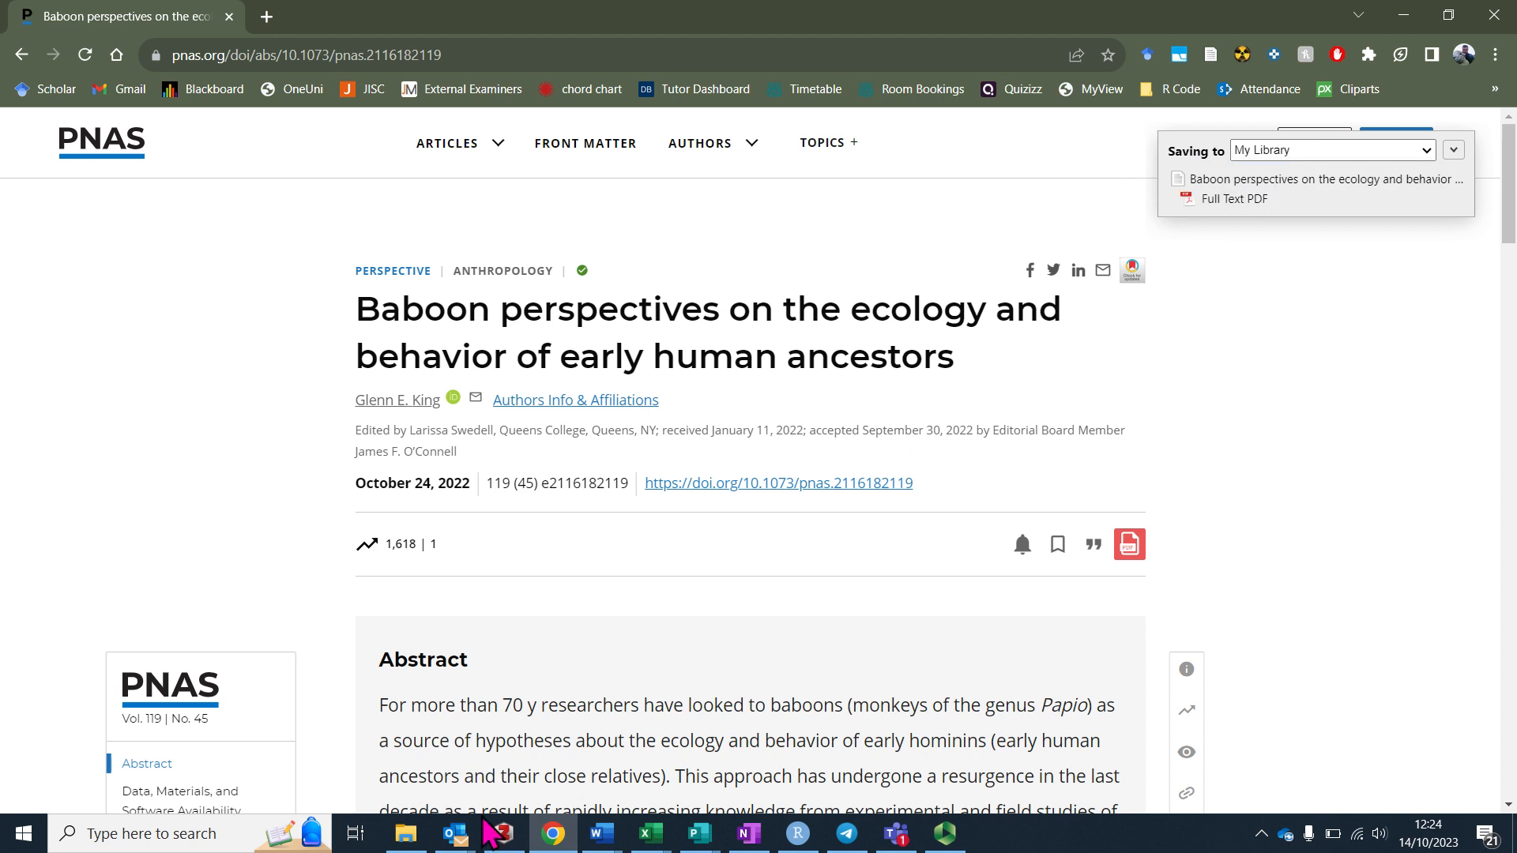
# Step: Switch to Zotero and check the saved baboon article's PDF and bibliographic details in the library
pyautogui.click(503, 836)
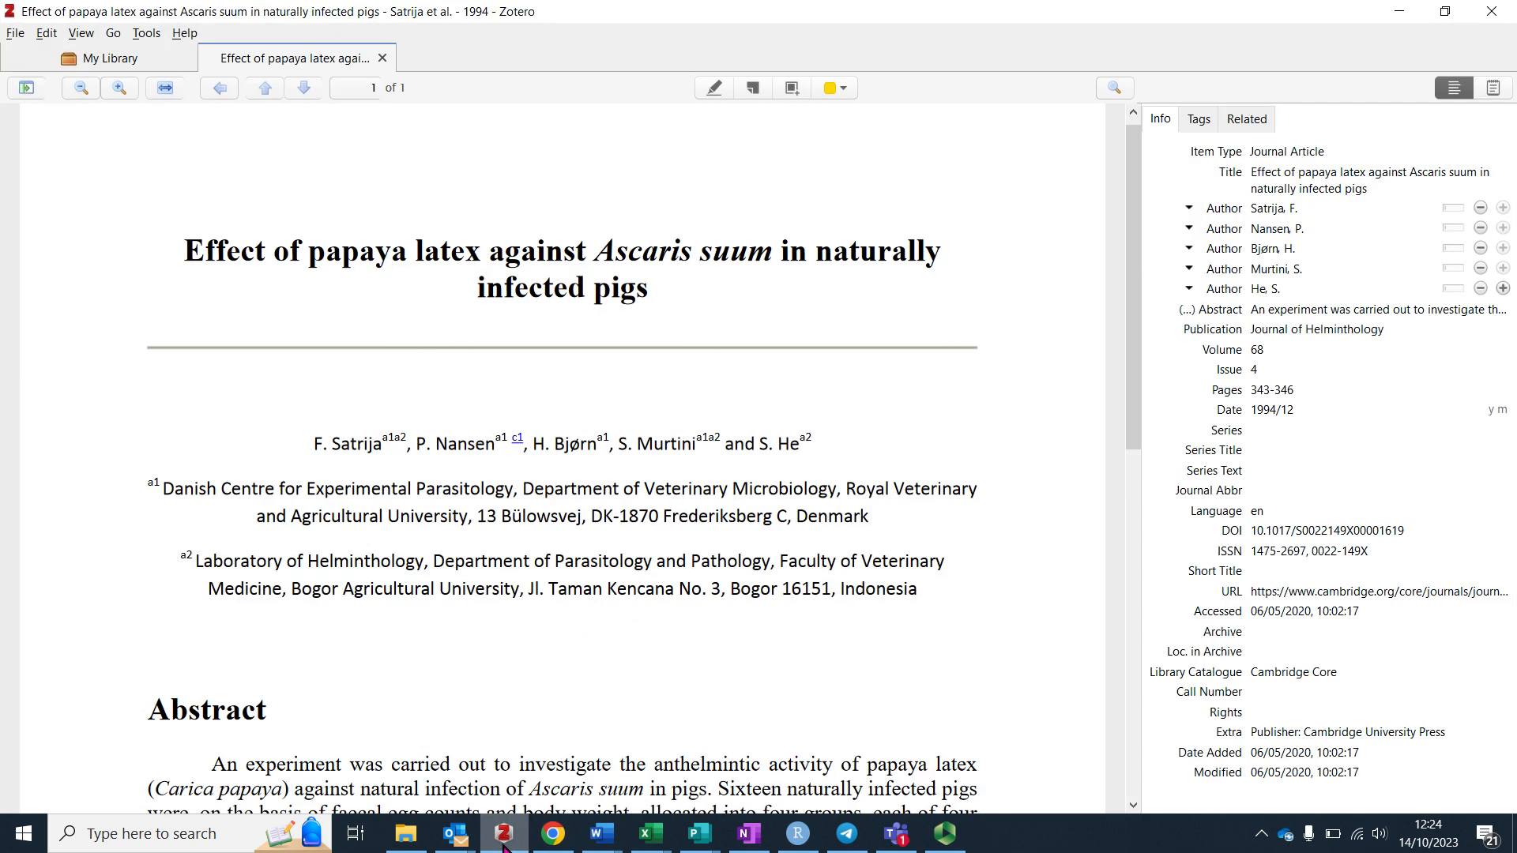
pyautogui.click(382, 58)
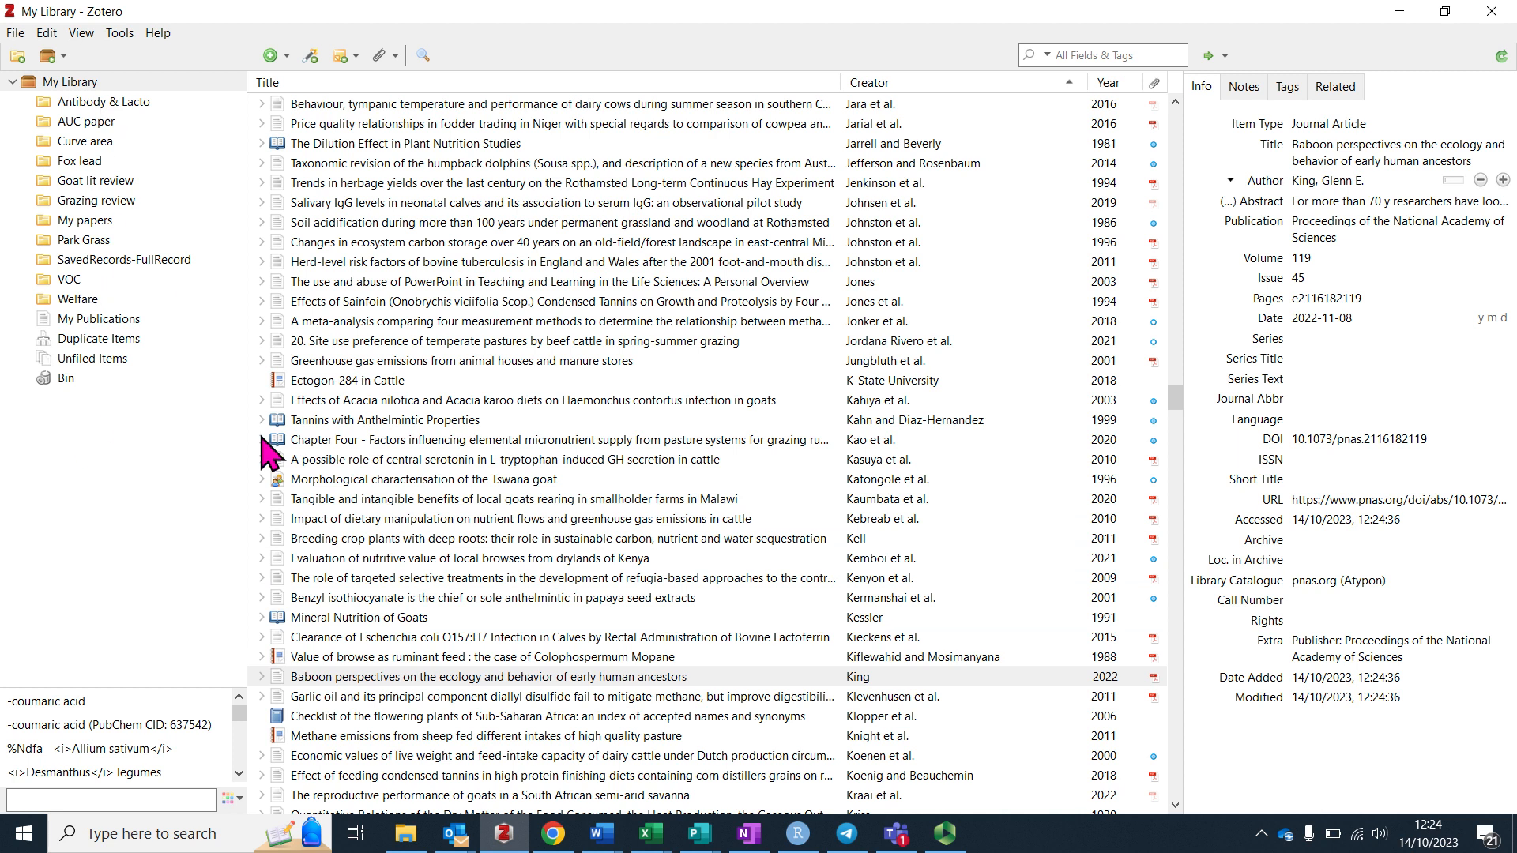
pyautogui.click(635, 678)
pyautogui.doubleClick(634, 677)
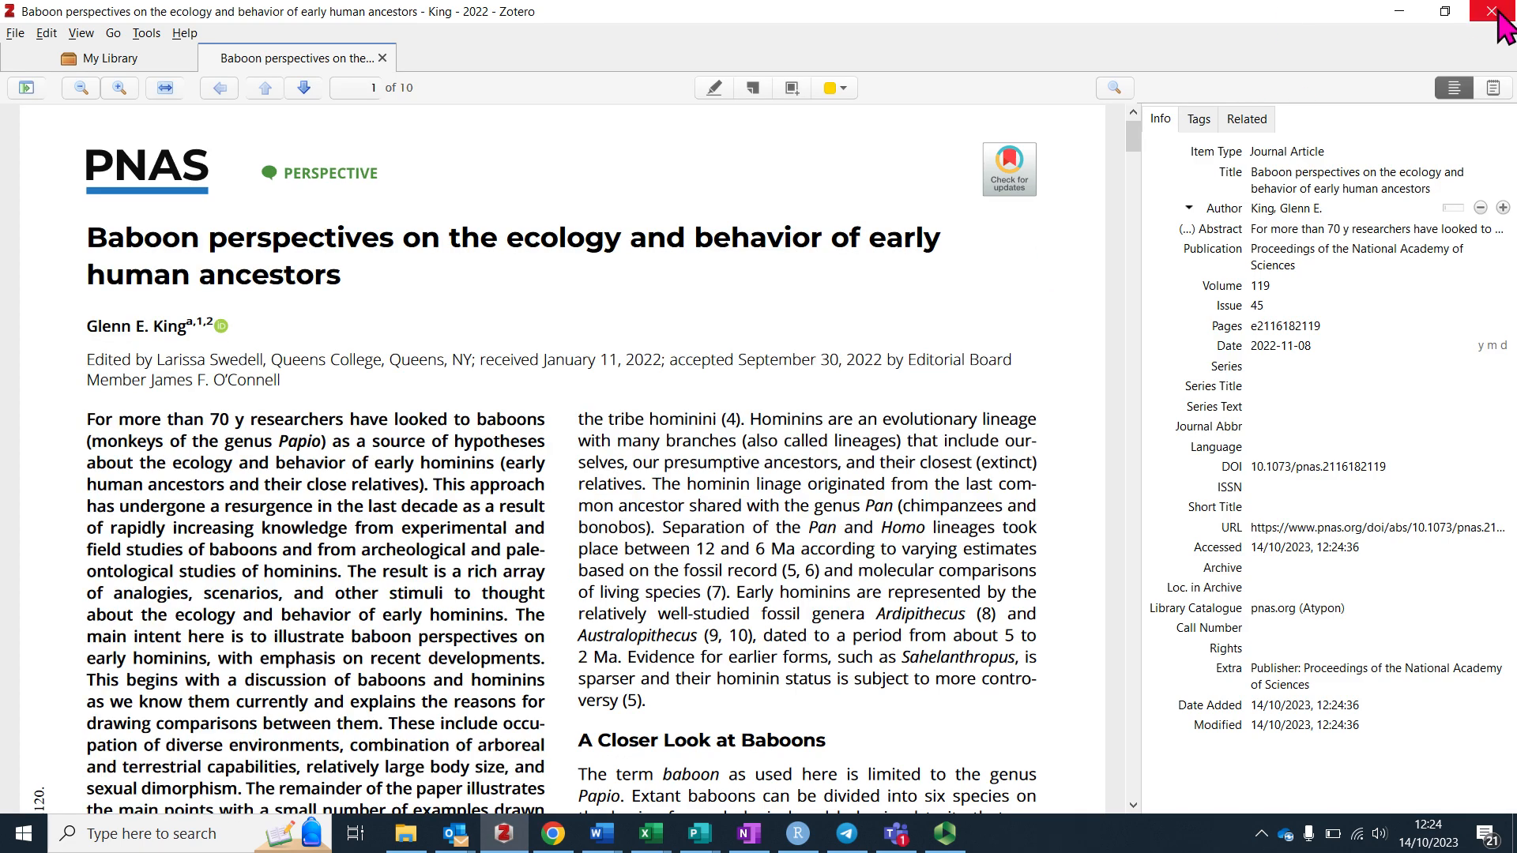
pyautogui.click(382, 57)
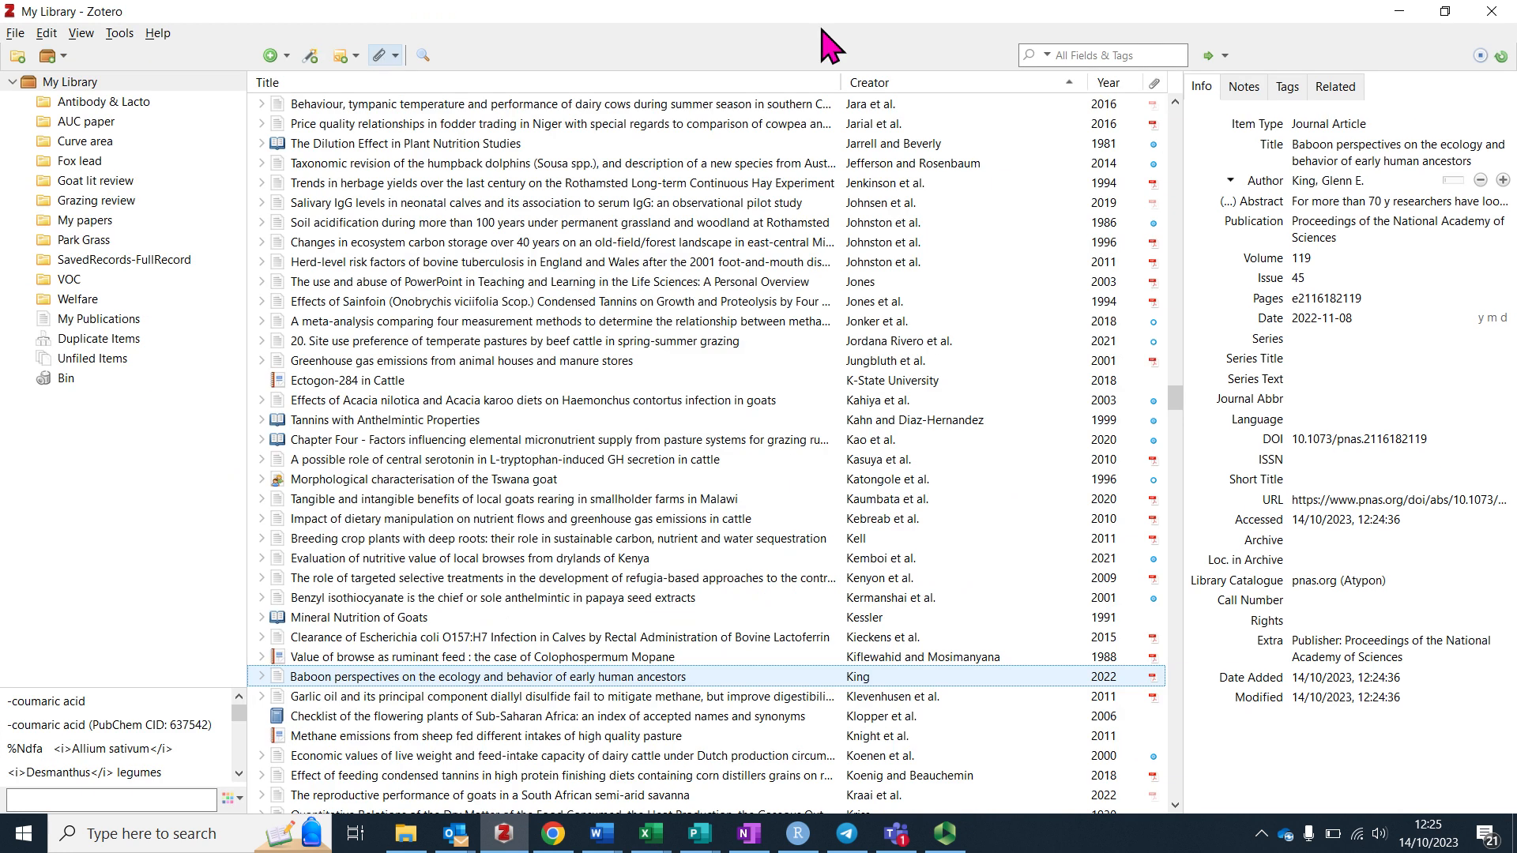
pyautogui.click(1335, 162)
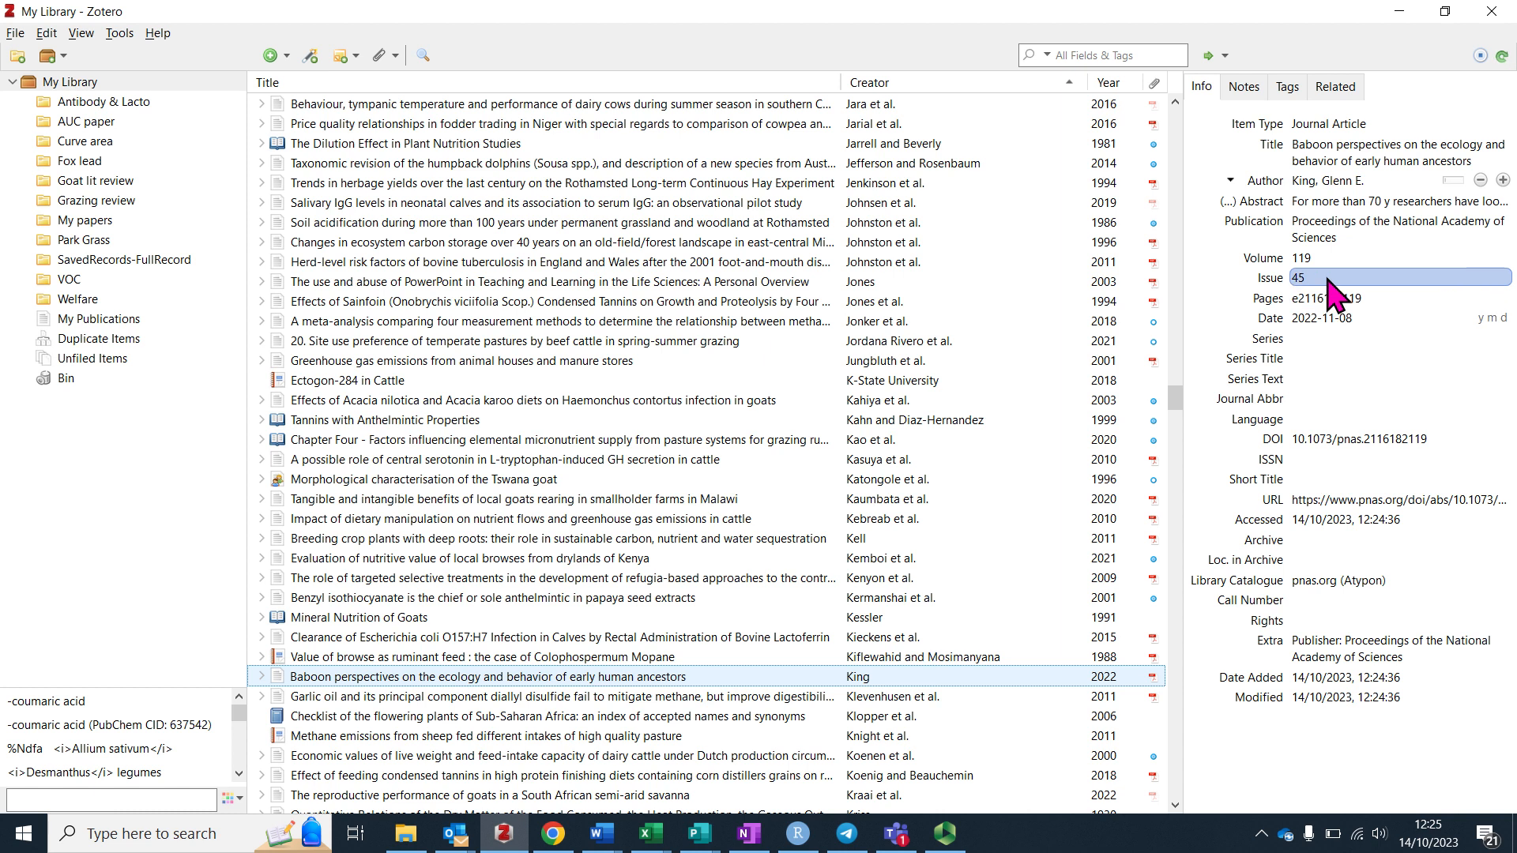
# Step: Switch to the blank Word document Document4 and set its Zotero citation style to Elsevier - Harvard (with titles)
pyautogui.click(602, 833)
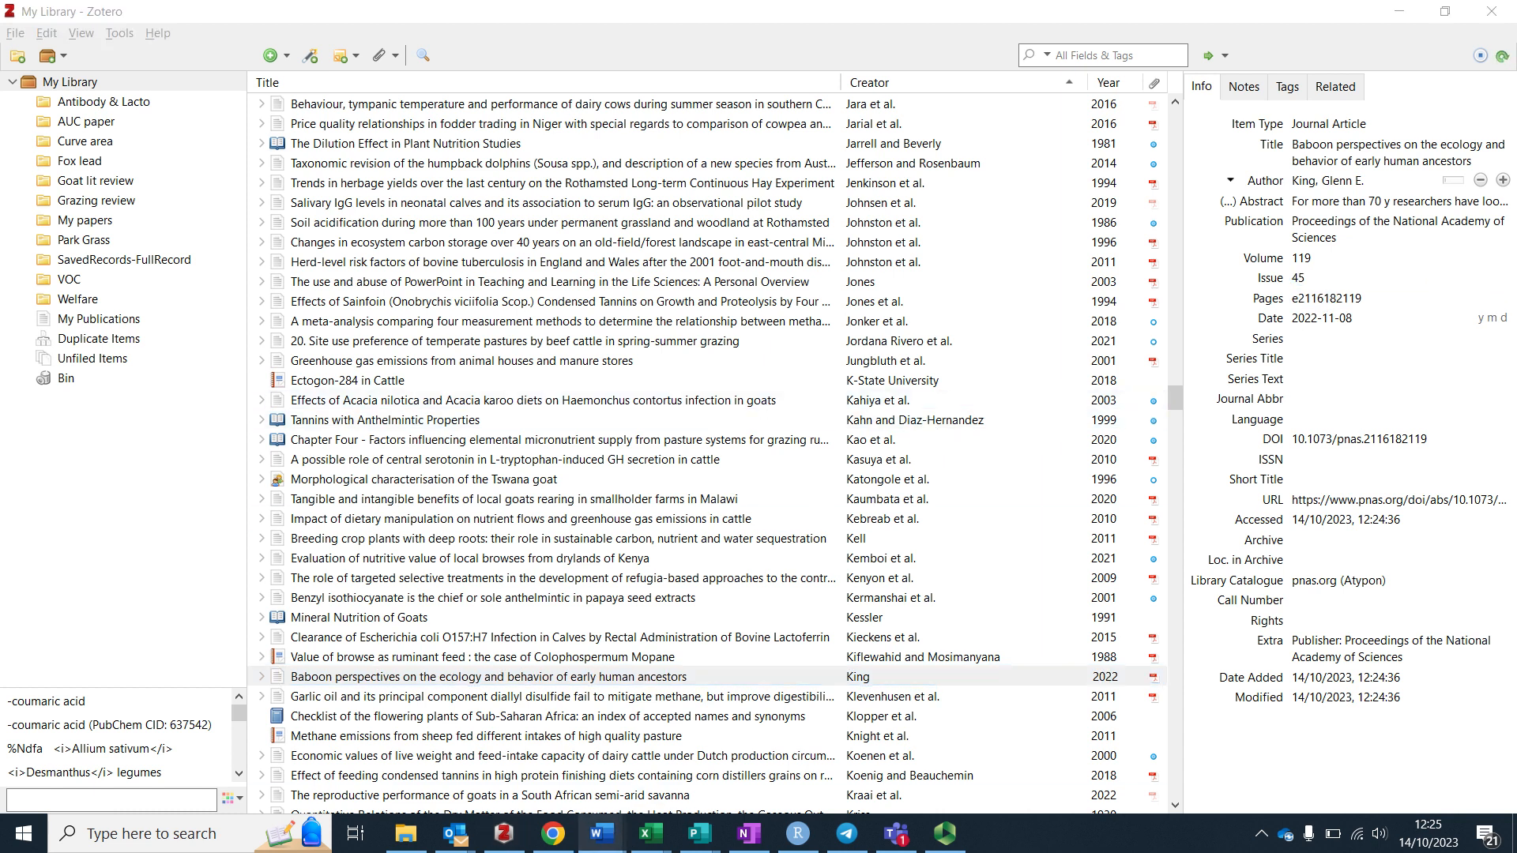
pyautogui.moveTo(614, 843)
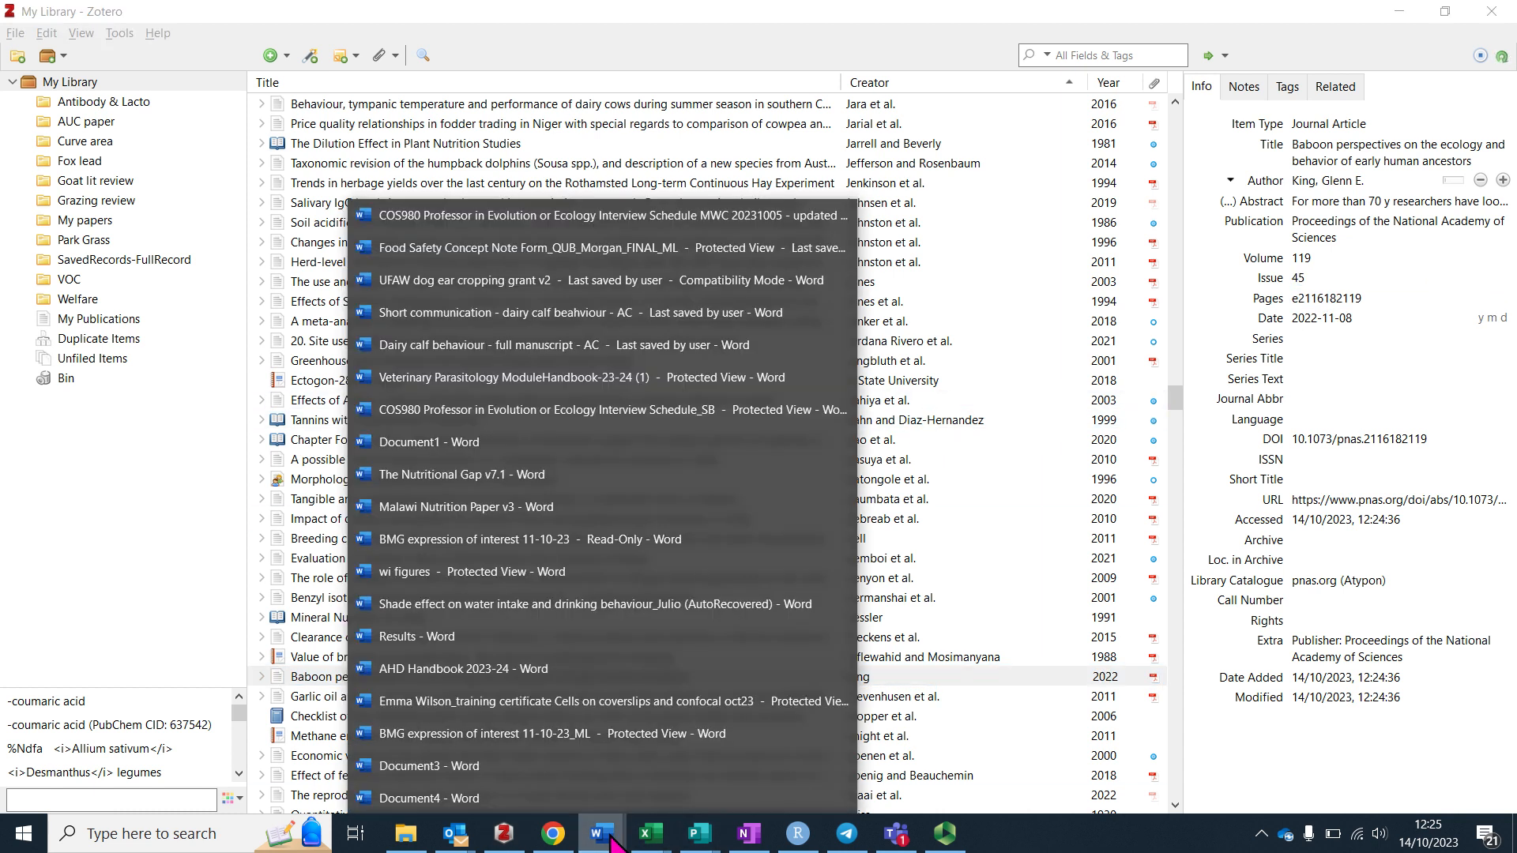
pyautogui.click(524, 796)
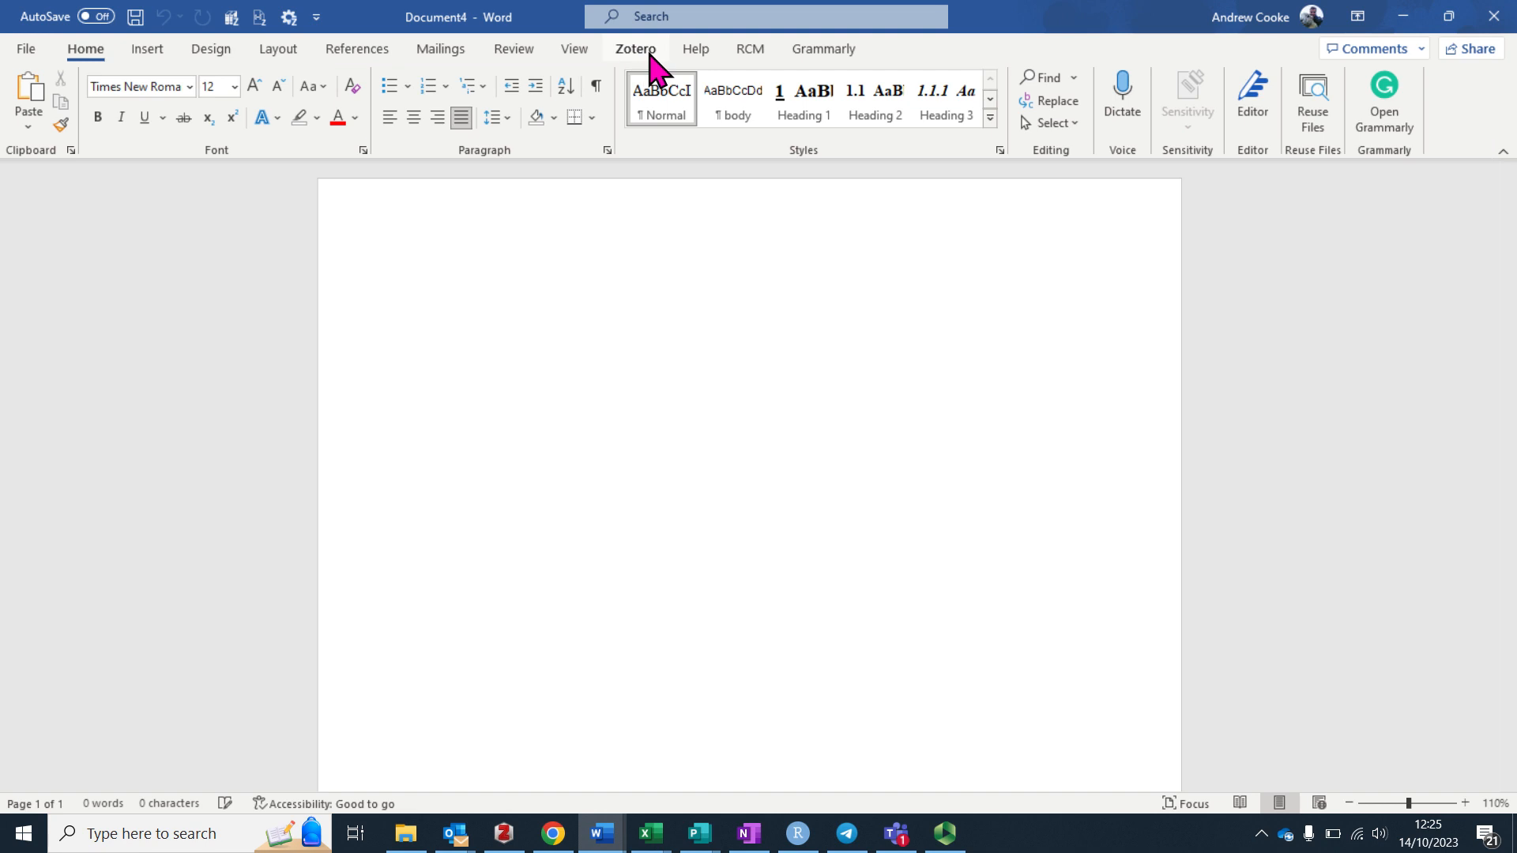
pyautogui.click(263, 21)
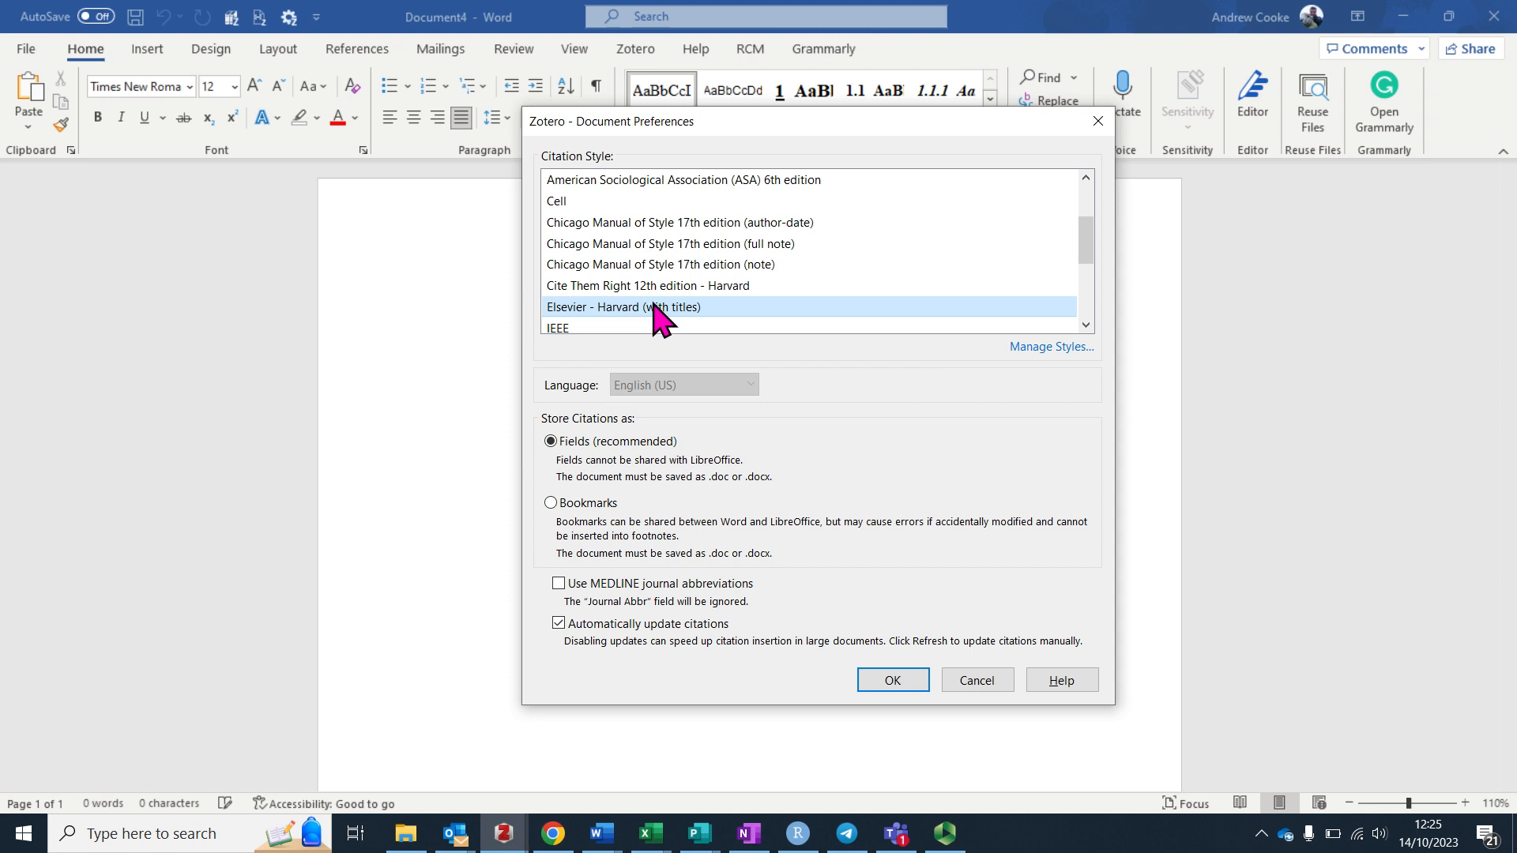
pyautogui.click(890, 677)
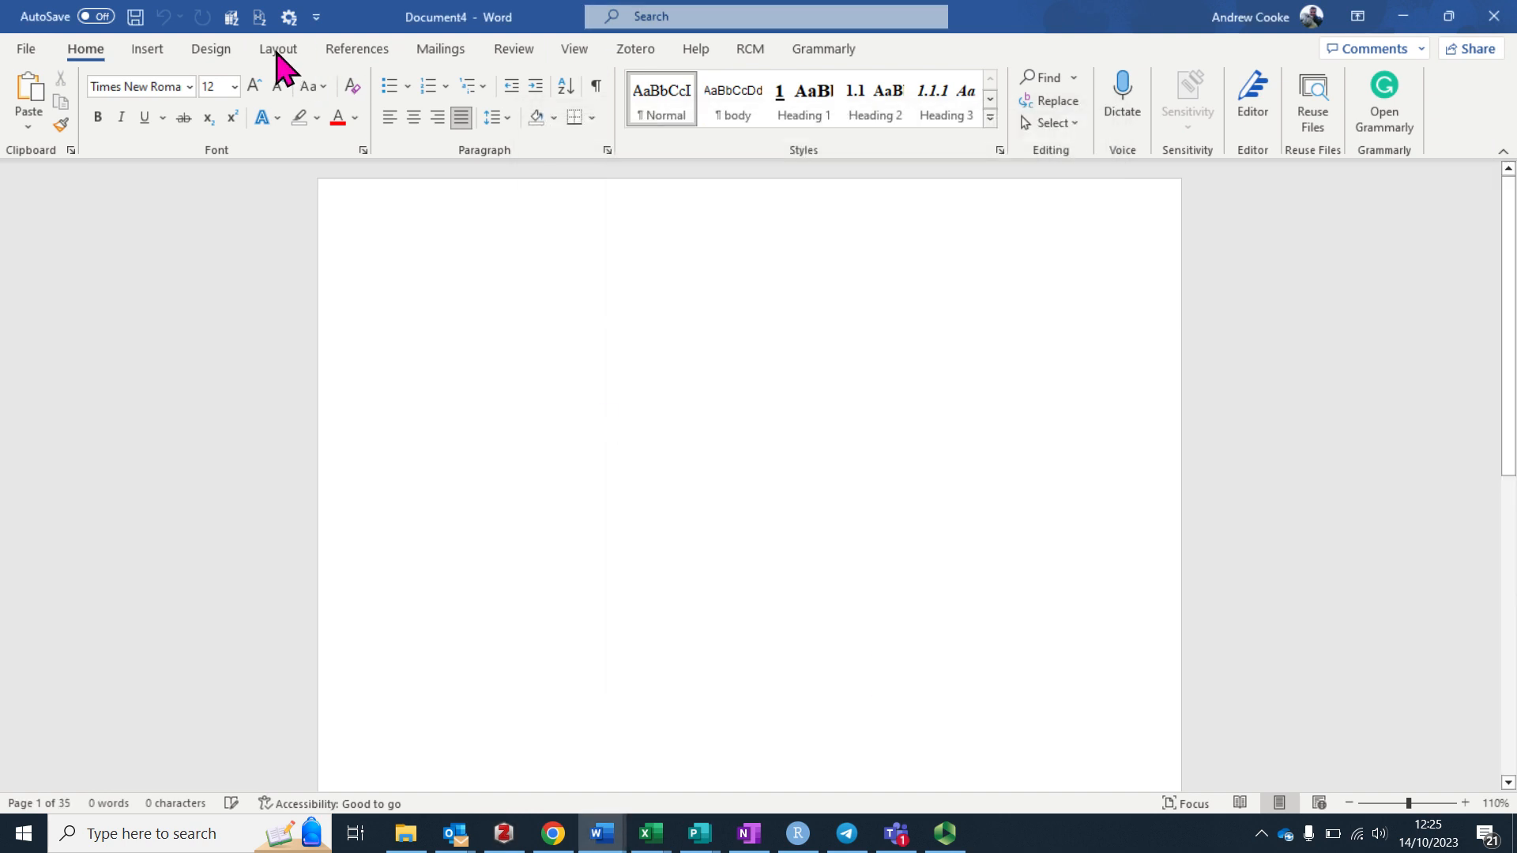
# Step: Insert a Zotero citation of the baboon article, searching for "baboon", and add a bibliography on a new line below it
pyautogui.click(256, 17)
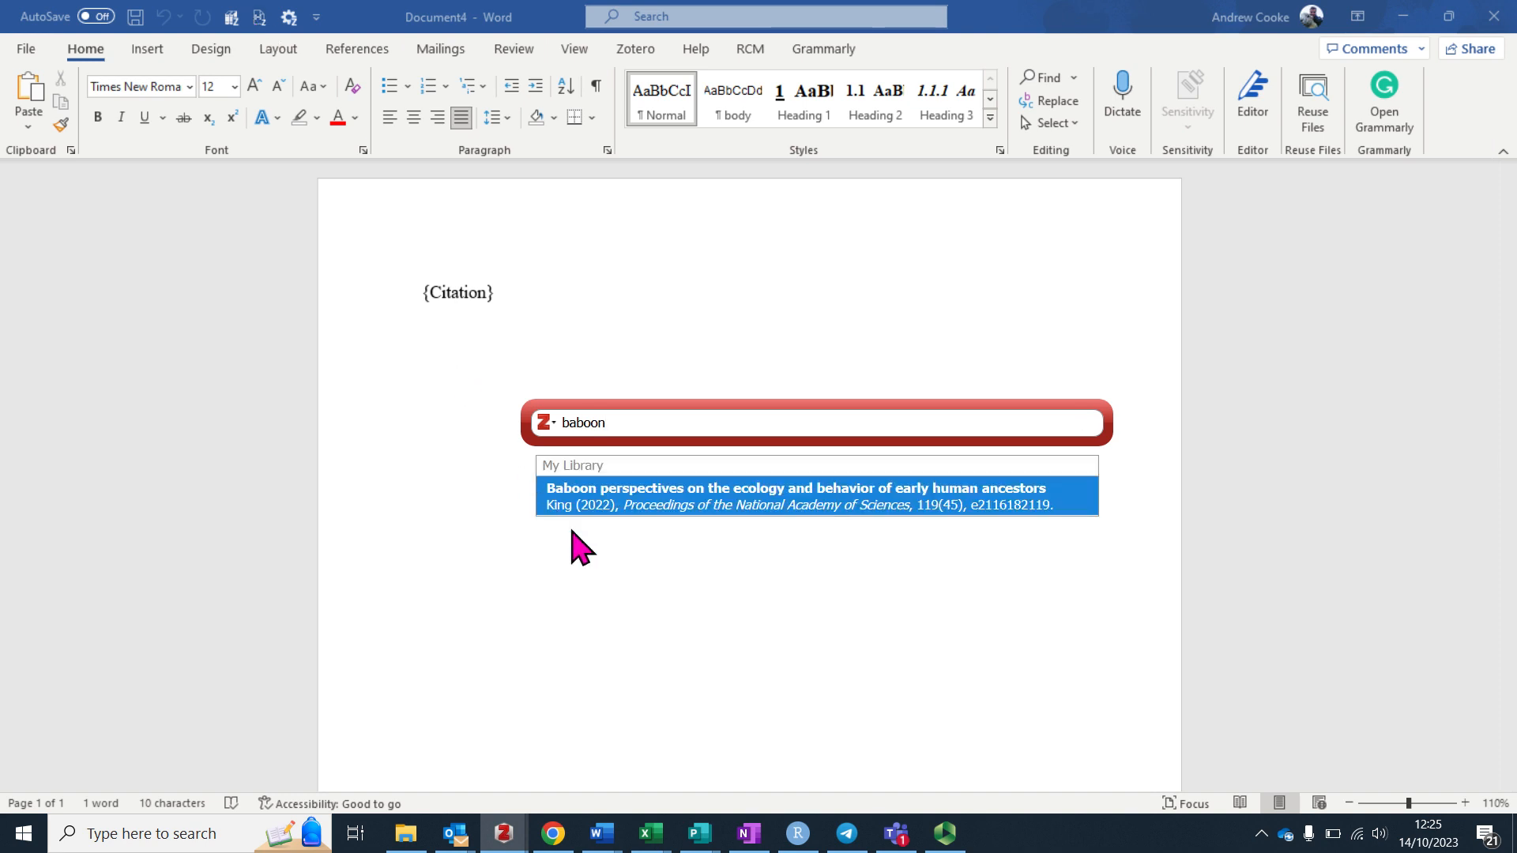
pyautogui.click(619, 506)
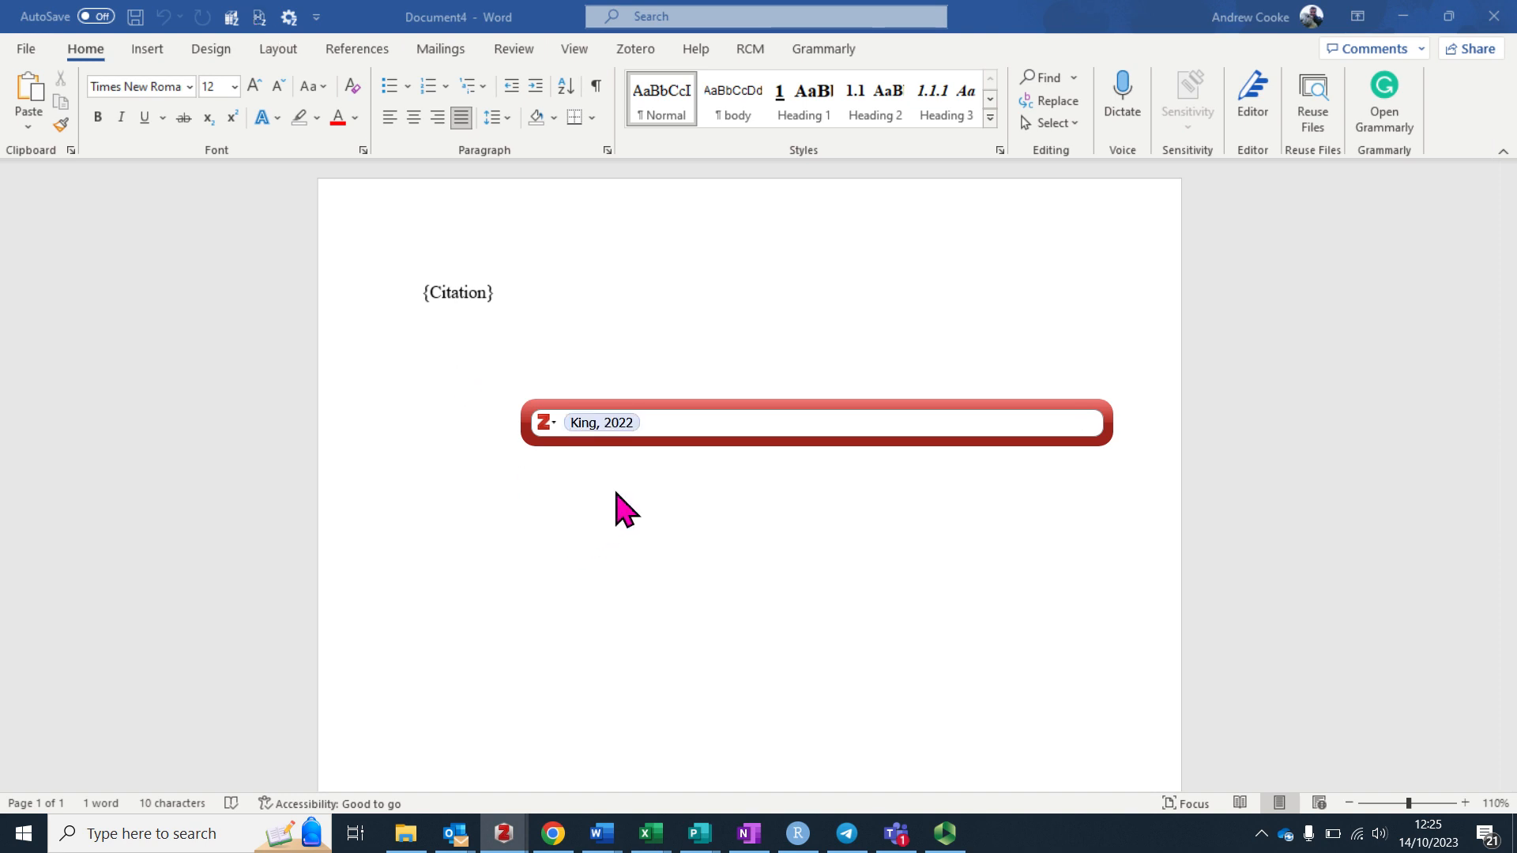
pyautogui.press('Return')
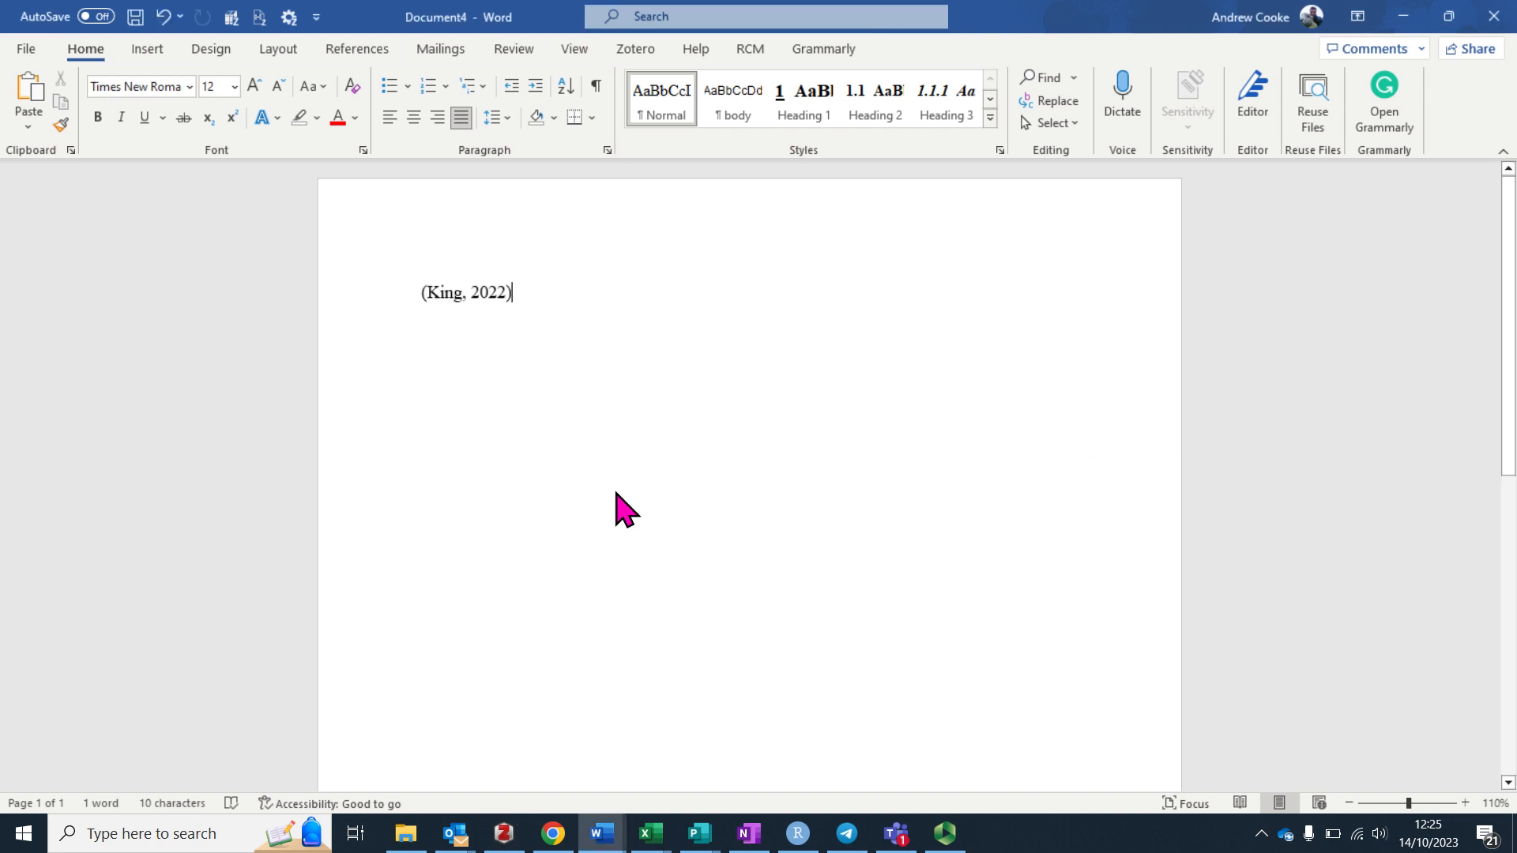
pyautogui.press('Return')
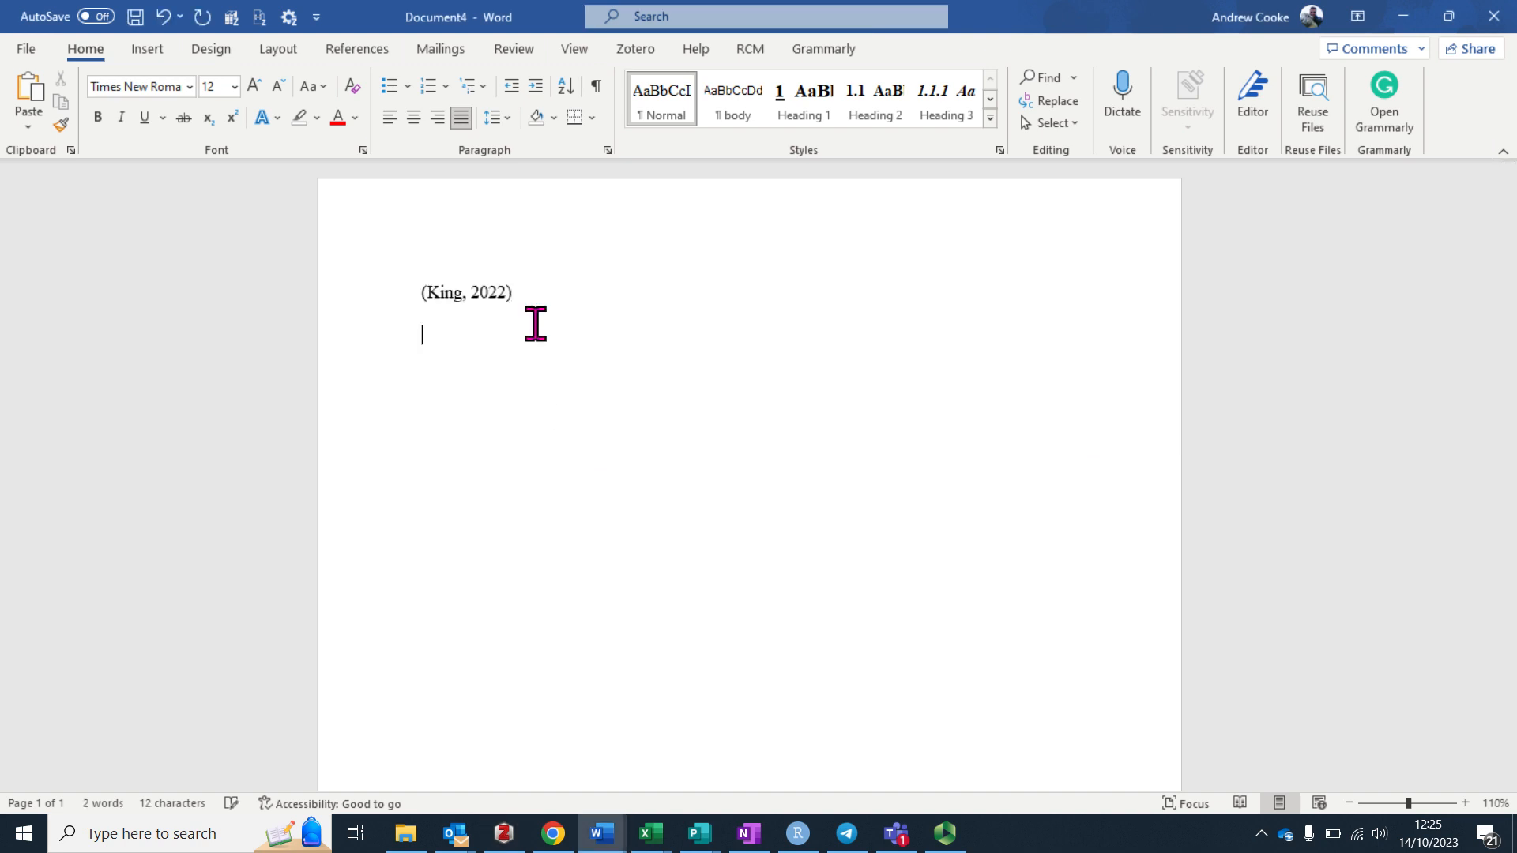
pyautogui.click(231, 17)
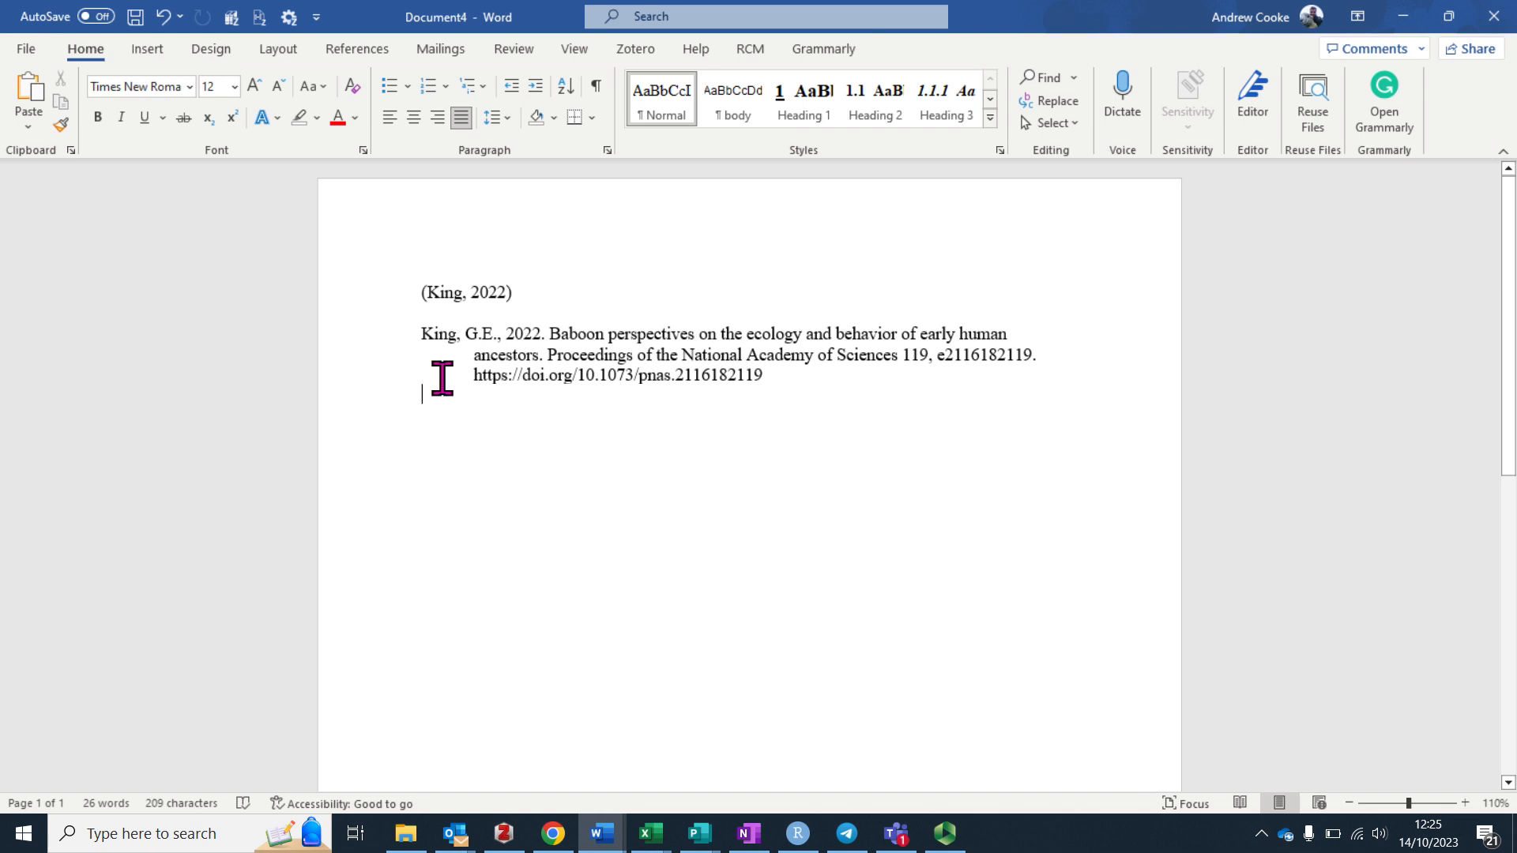
# Step: Edit the existing citation to add the Qualitative Behavior Assessments and Welfare Quality article, found by searching for "behavi"
pyautogui.click(492, 298)
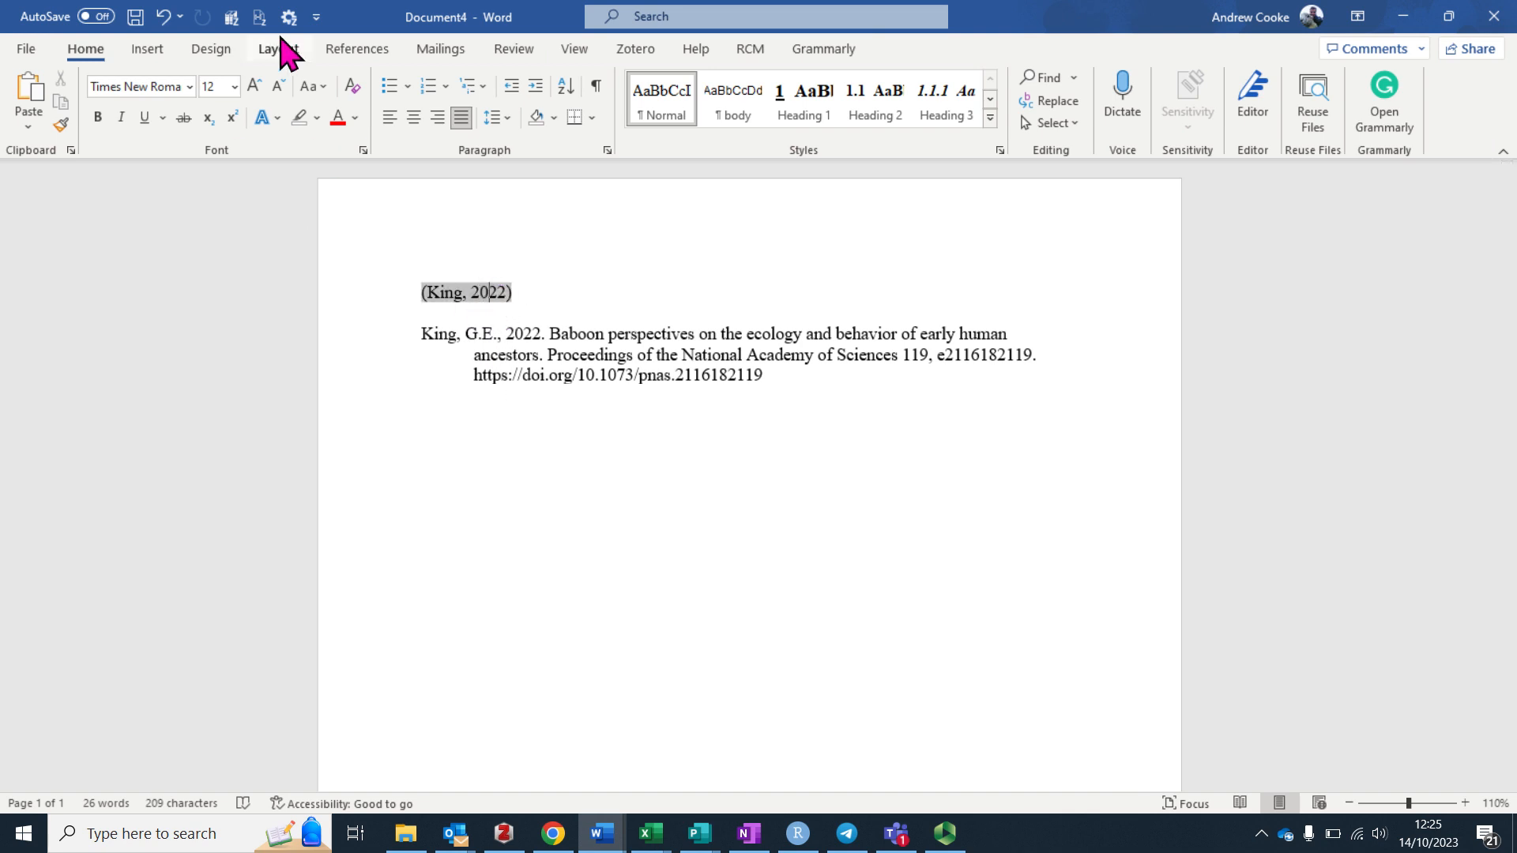
pyautogui.click(257, 24)
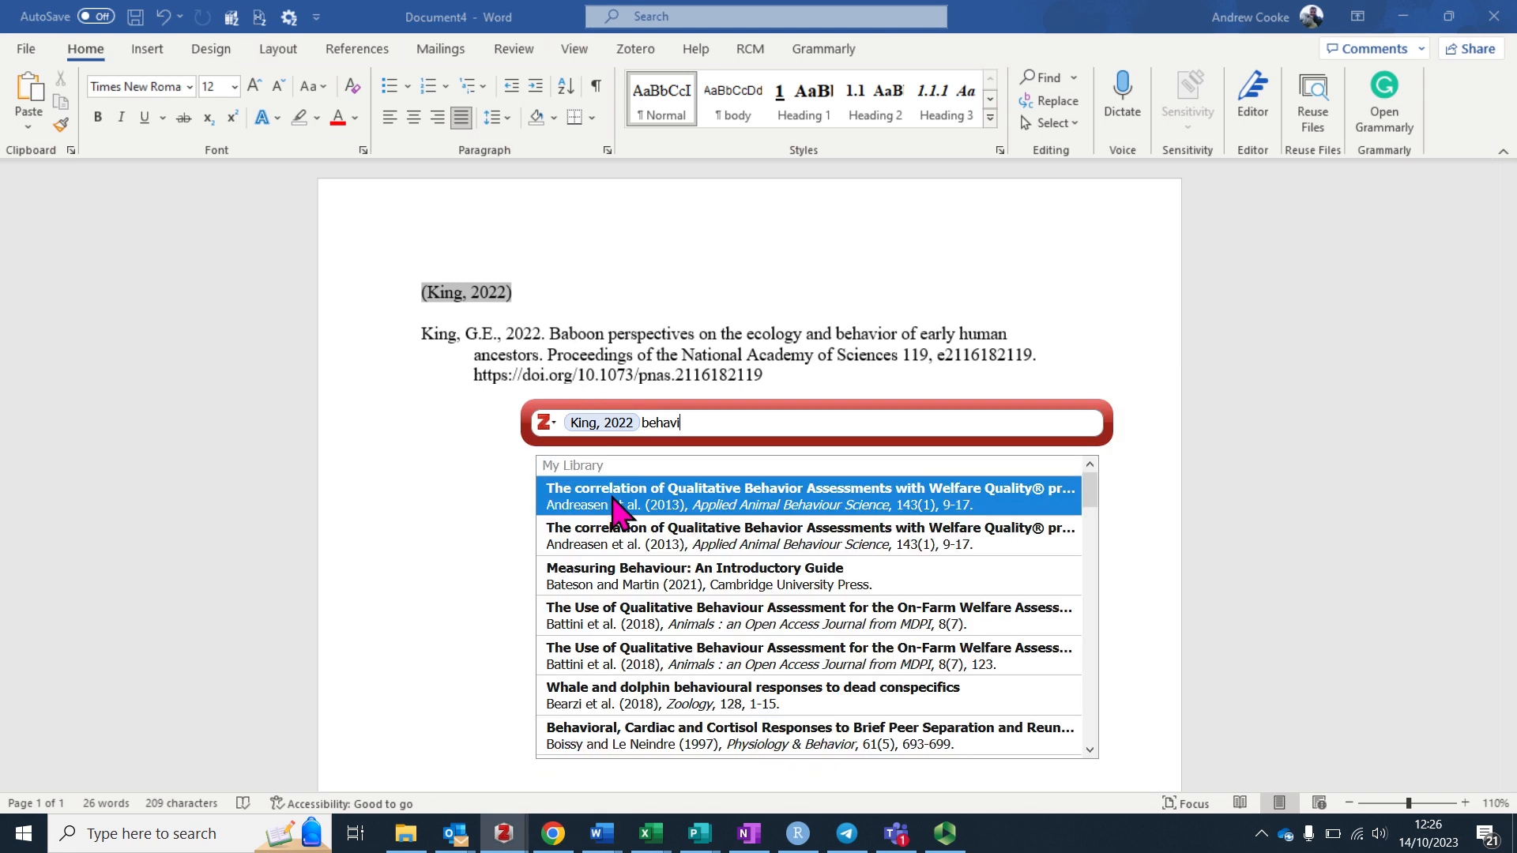
pyautogui.click(613, 506)
pyautogui.press('Return')
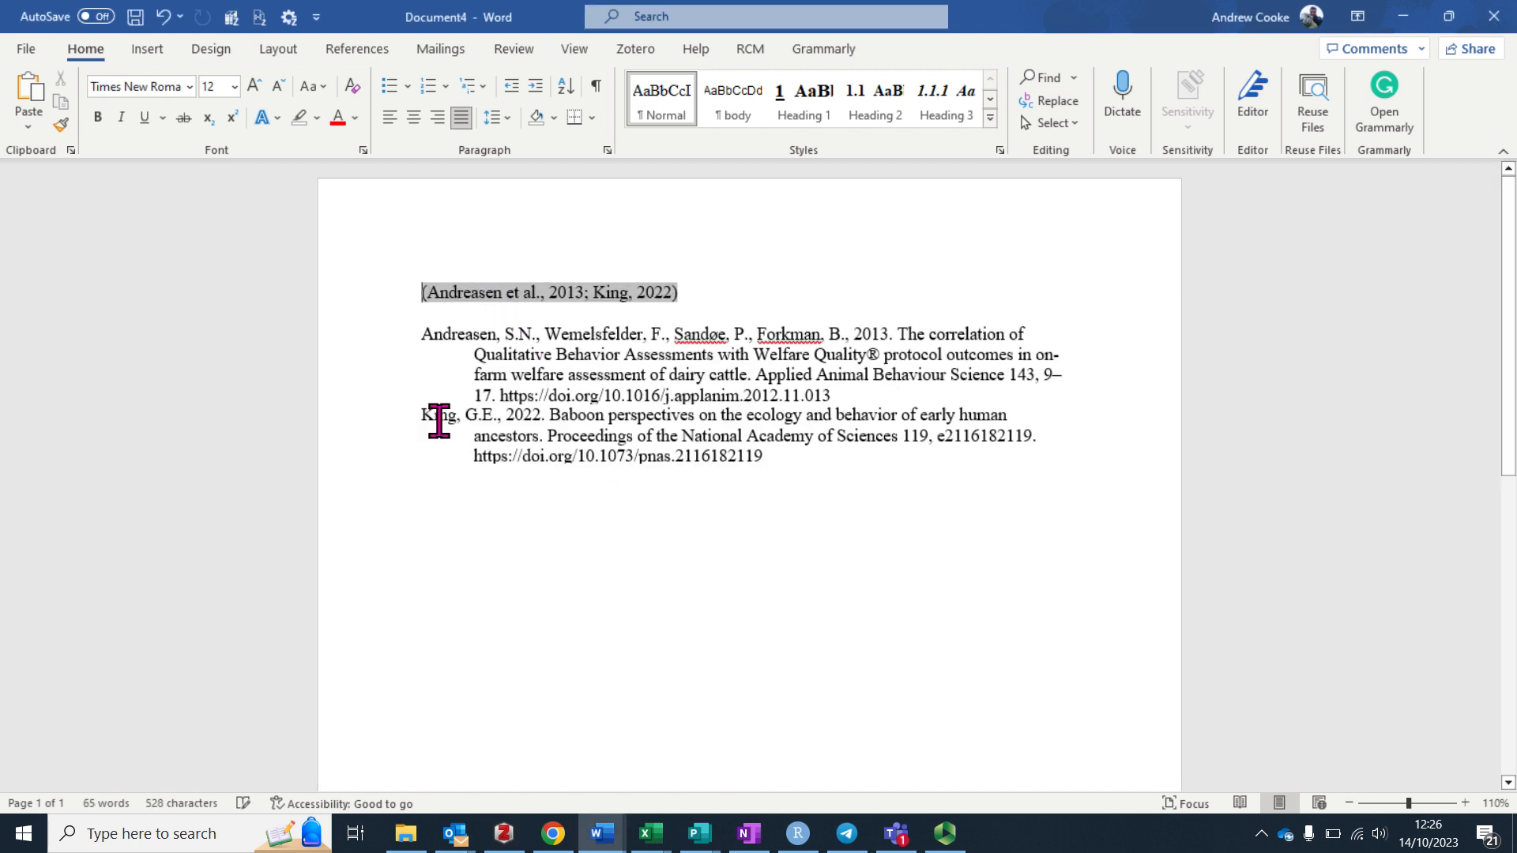
# Step: Insert the text "blah blah" before the combined citation, with the cursor placed ahead of the new words
pyautogui.click(411, 297)
pyautogui.write('blah blah (Andreasen')
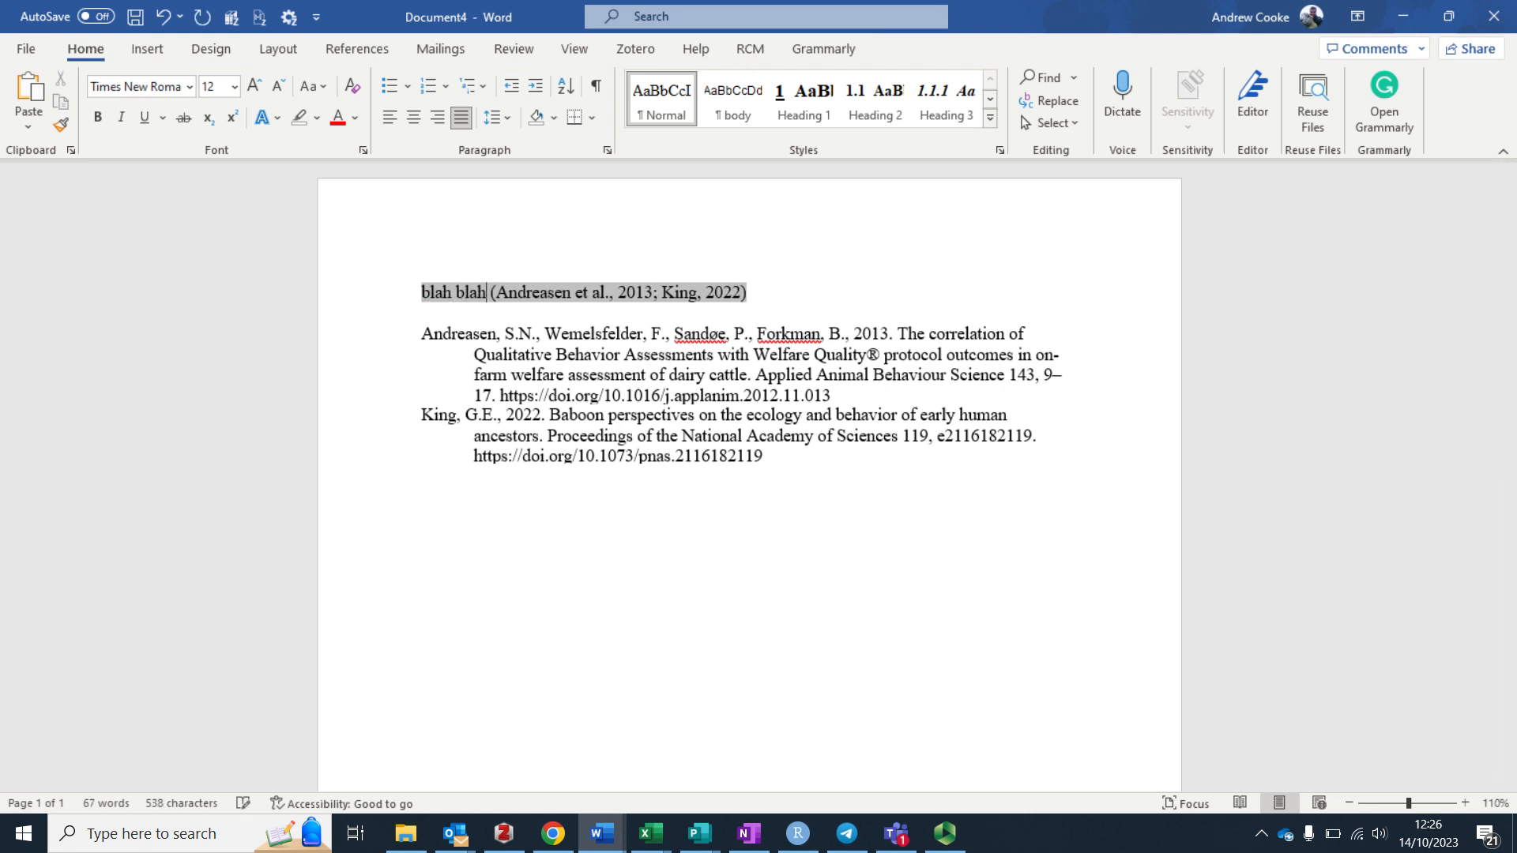
pyautogui.press('Left')
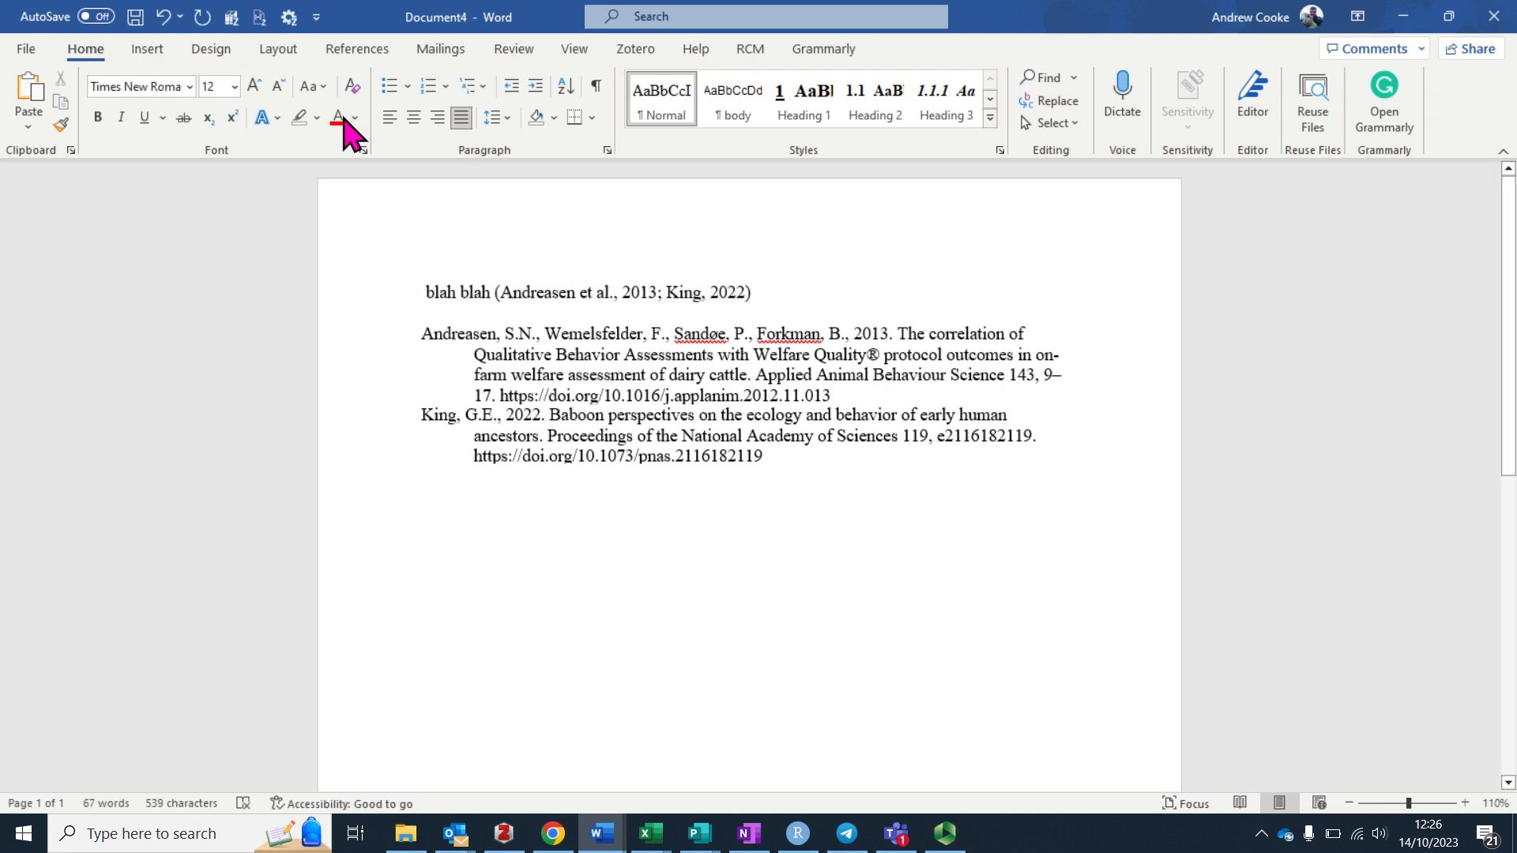
# Step: Insert a citation of "Measuring Behaviour: An Introductory Guide" before the "blah blah" text, searching the library for "behavi"
pyautogui.click(259, 27)
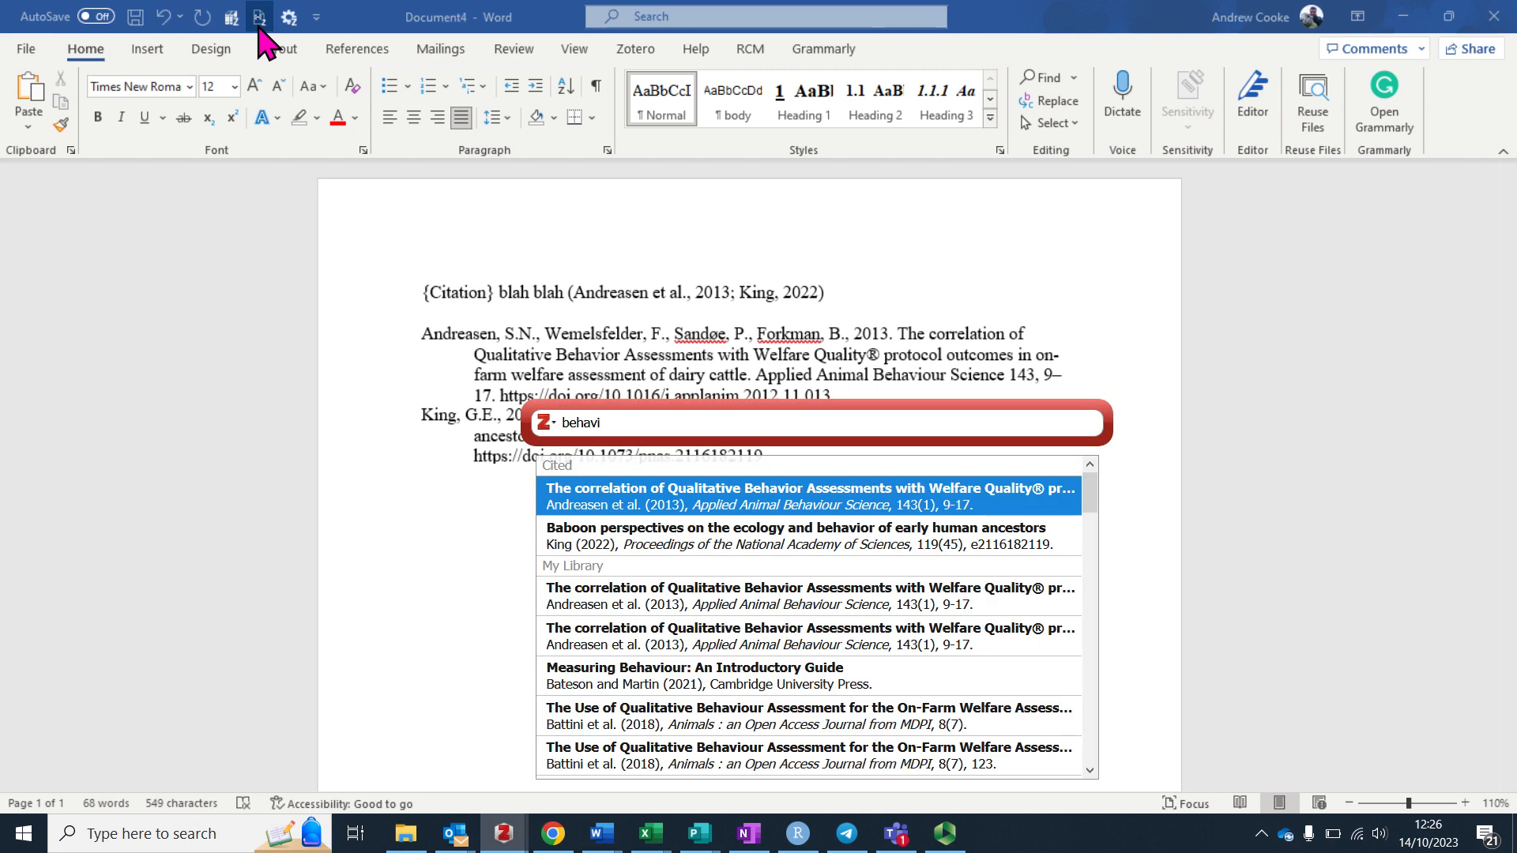
pyautogui.press('Down')
pyautogui.press('Down')
pyautogui.press('Down')
pyautogui.press('Down')
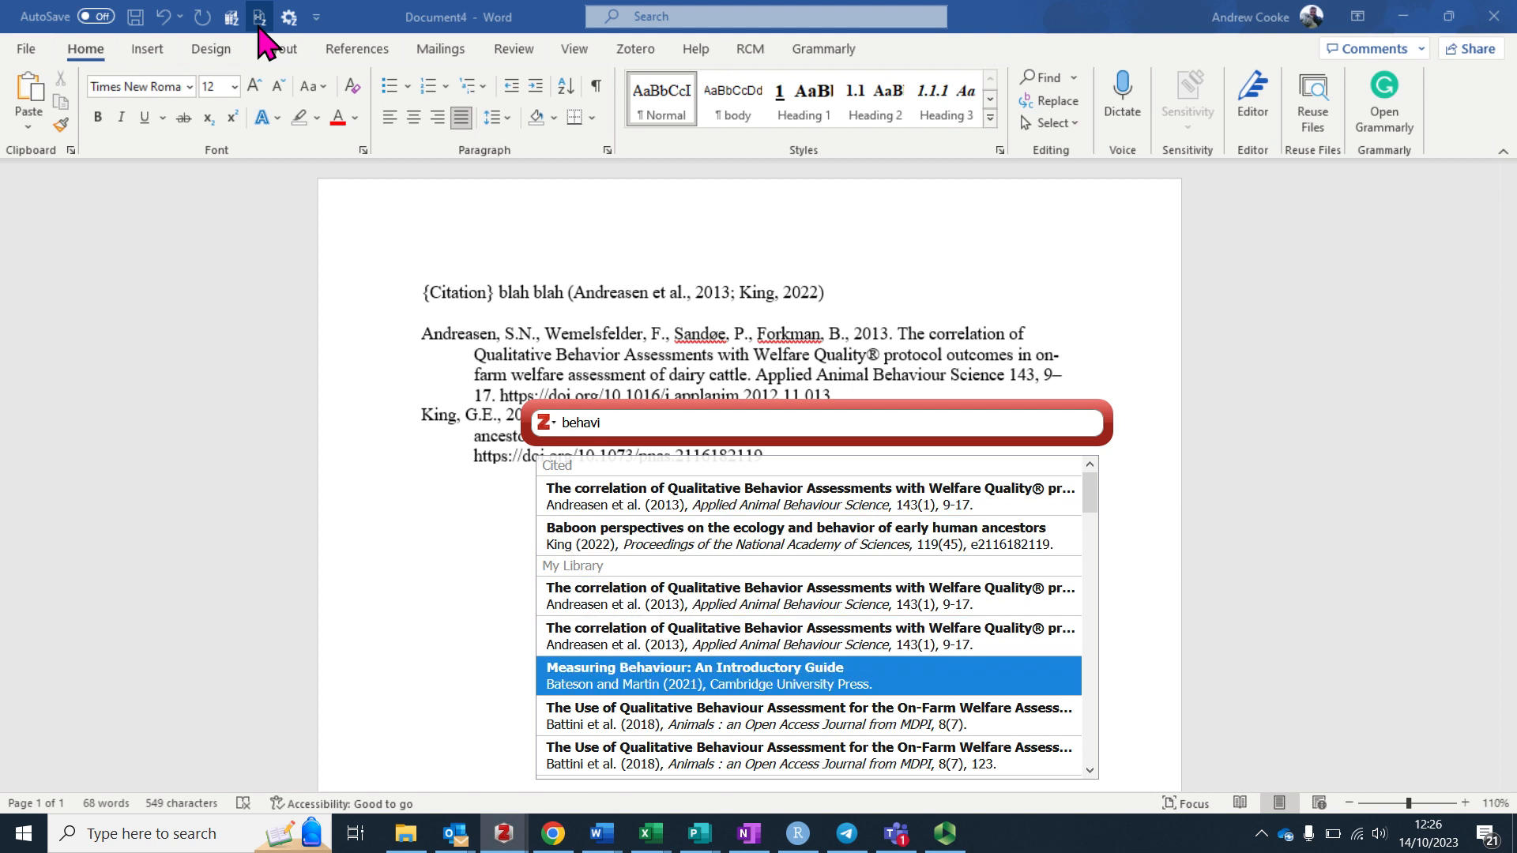
pyautogui.press('Return')
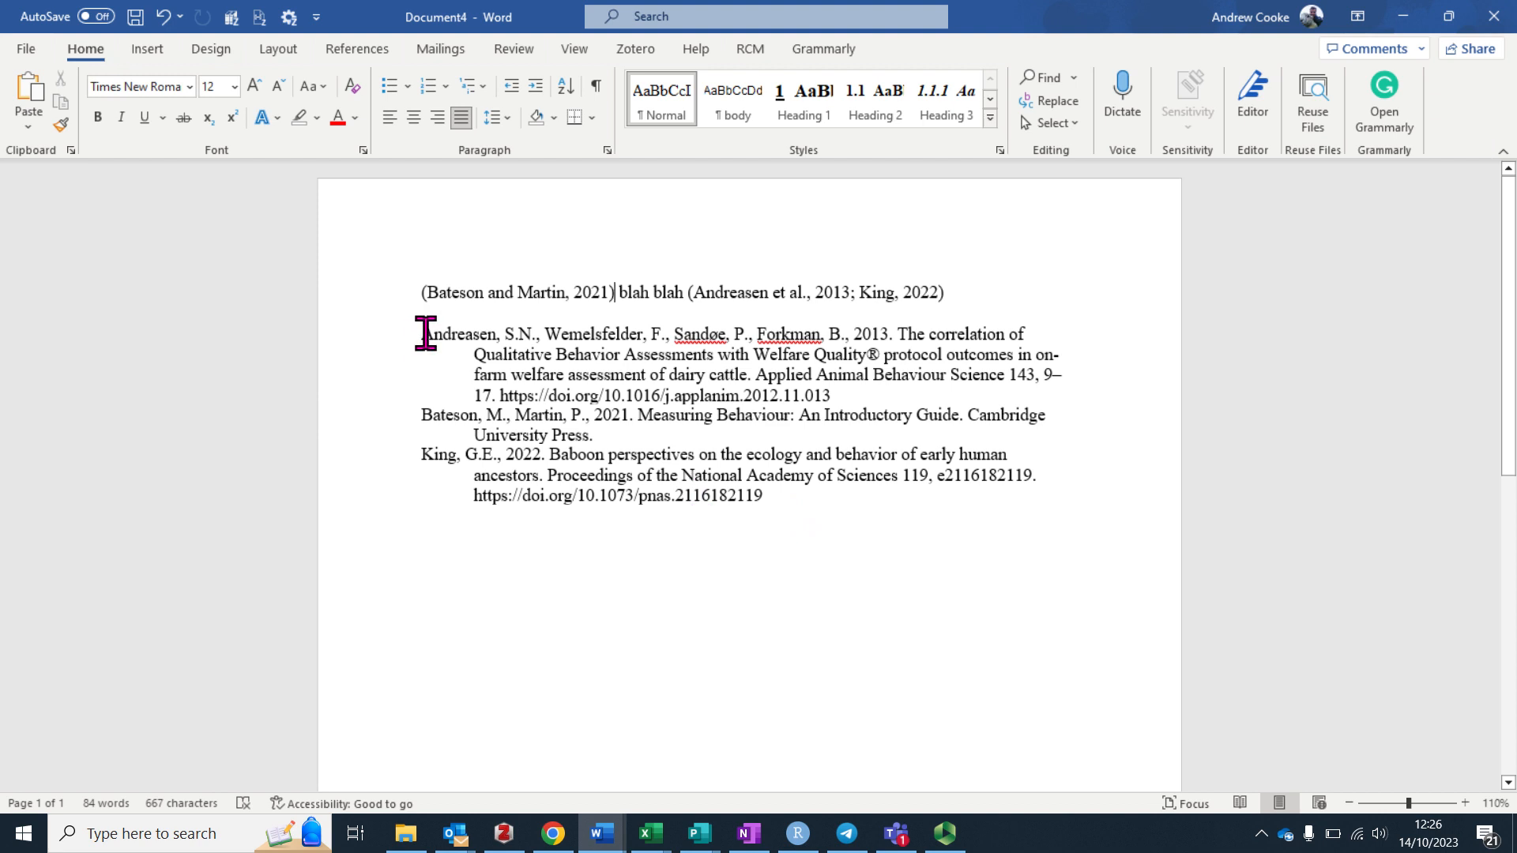
# Step: Add blank lines above the citation text and enter "Methods" there as a Heading 1
pyautogui.moveTo(425, 333); pyautogui.dragTo(798, 498)
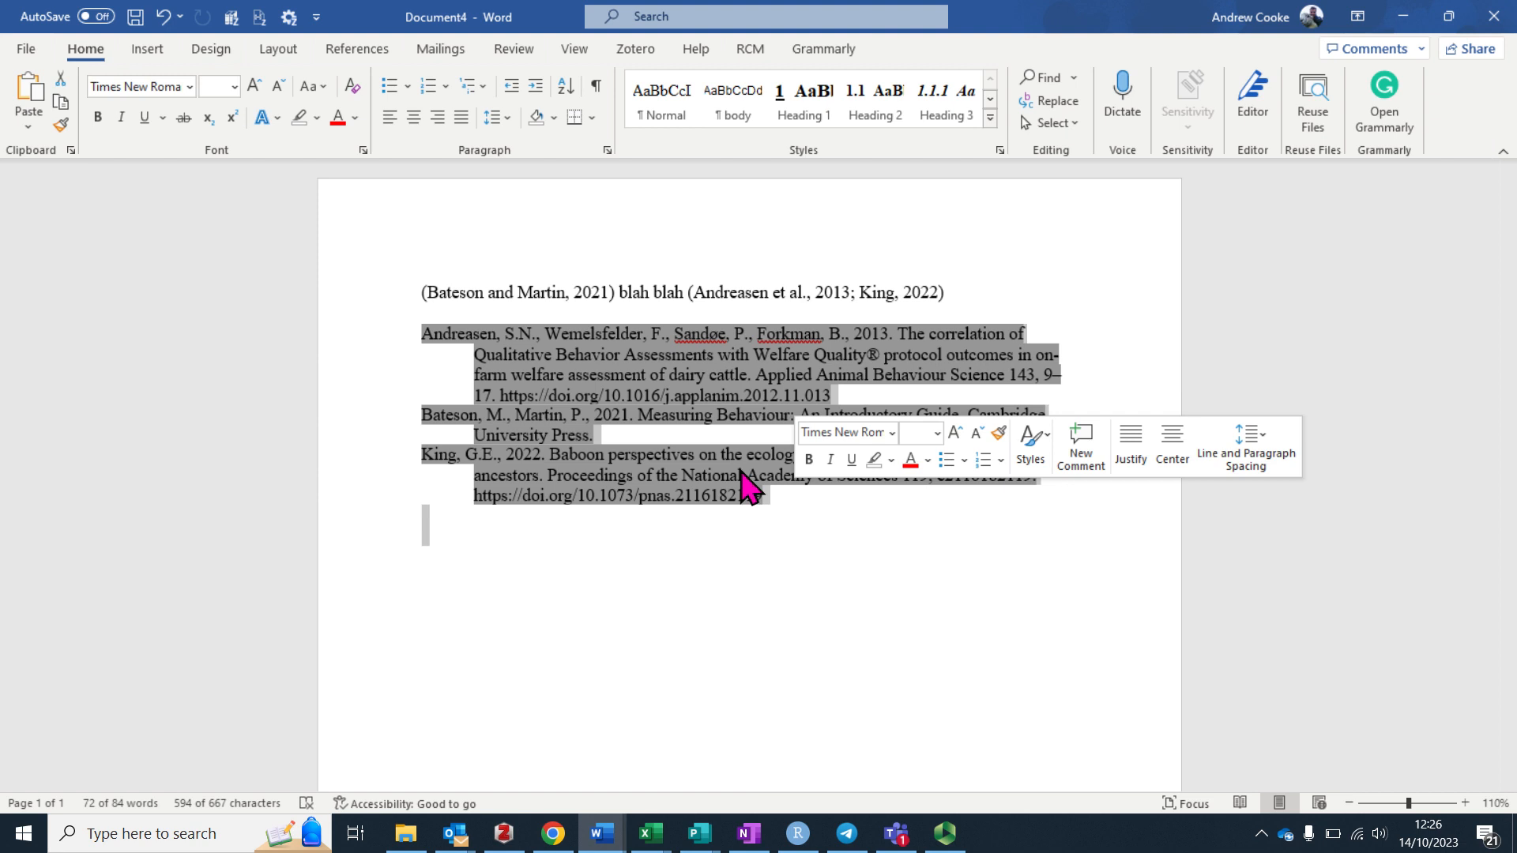
pyautogui.click(413, 294)
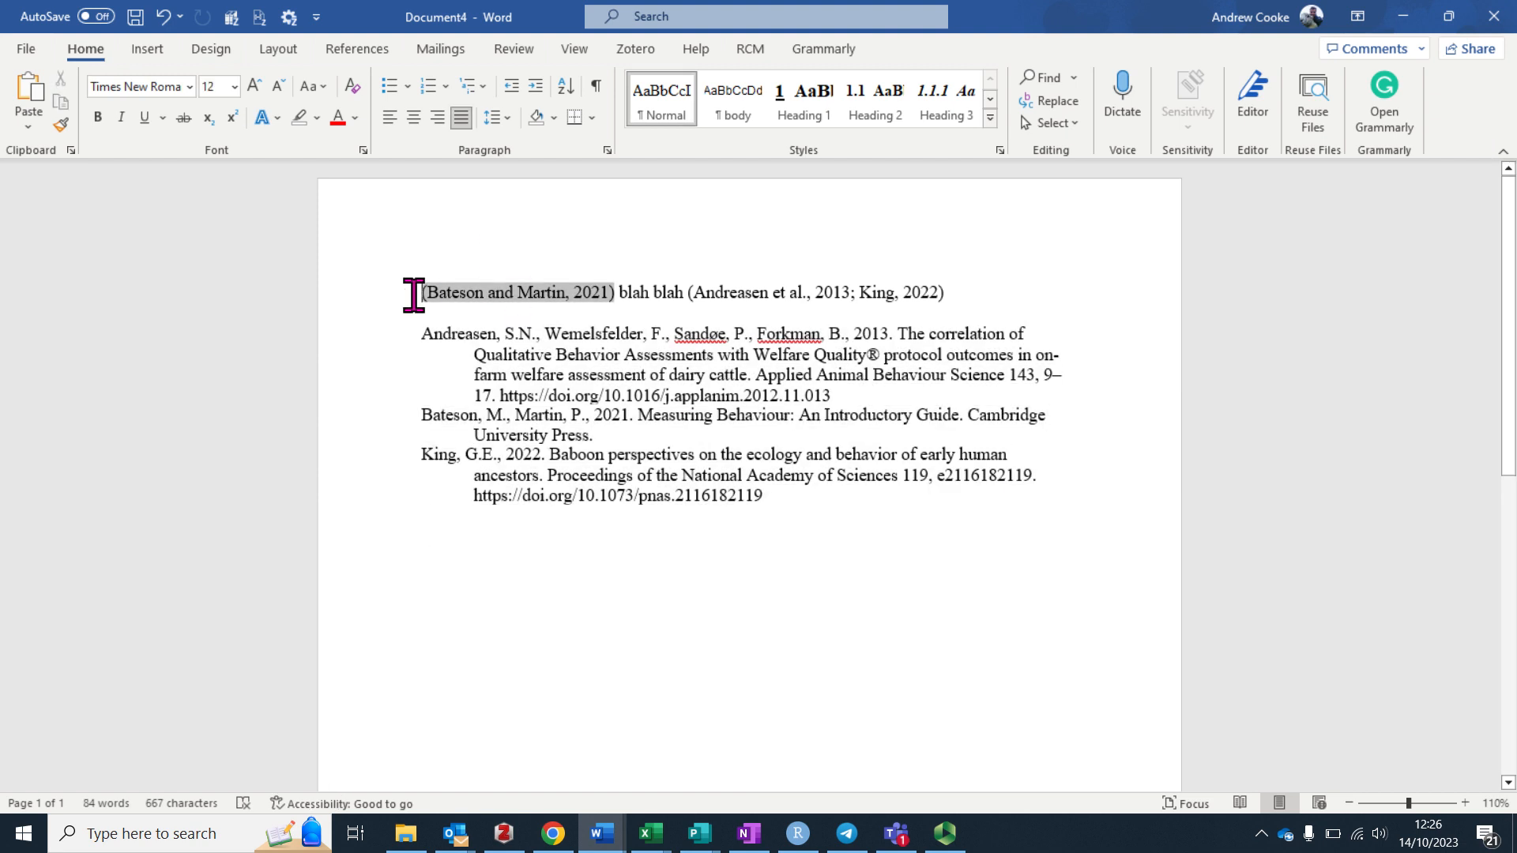
pyautogui.press('Return')
pyautogui.press('Return')
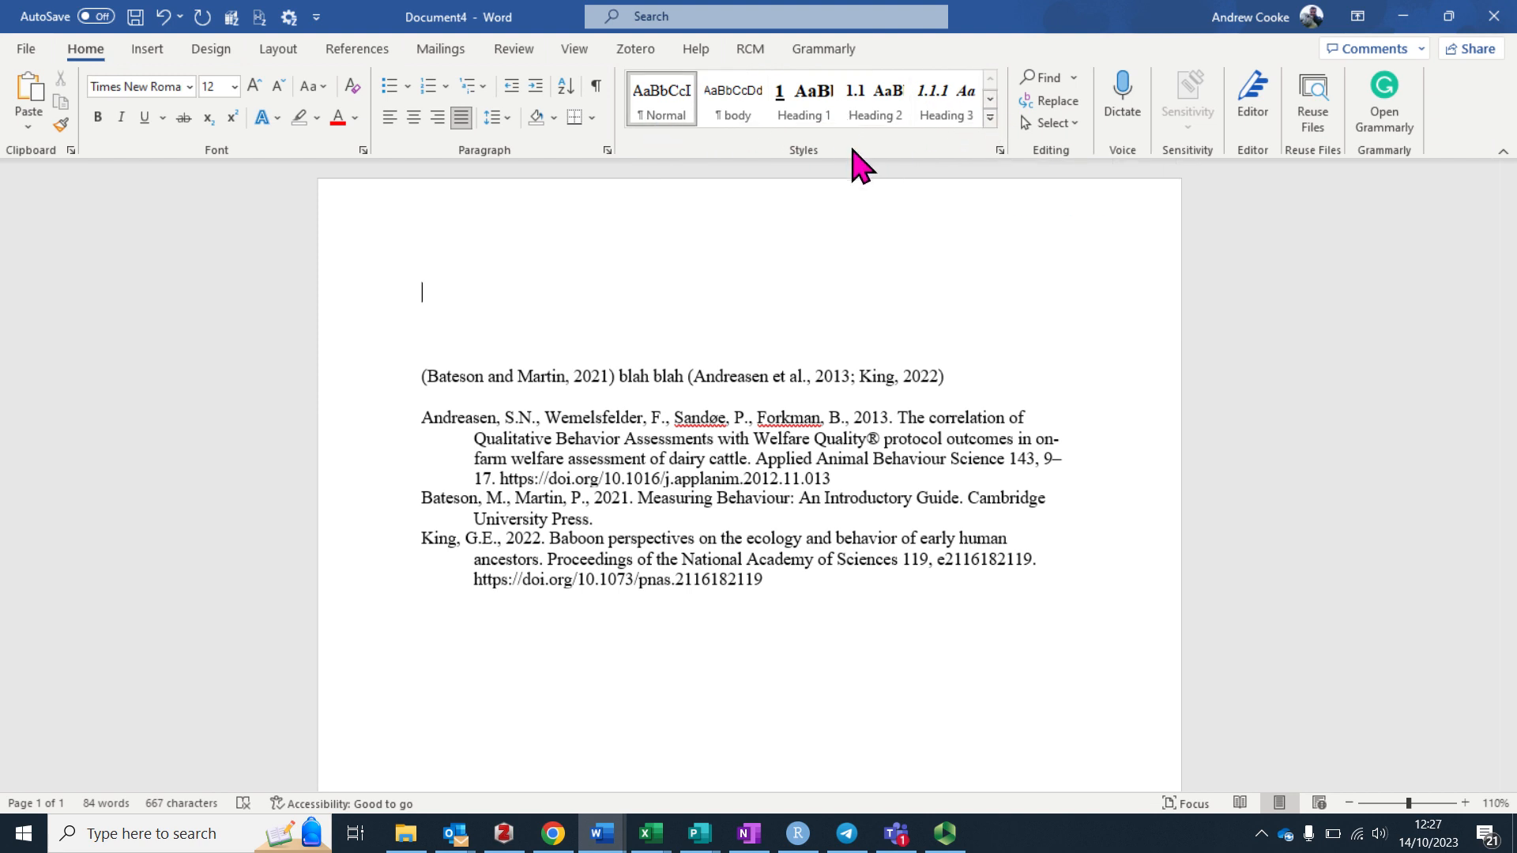
pyautogui.click(811, 120)
pyautogui.hotkey('ctrl', 'z')
pyautogui.click(807, 117)
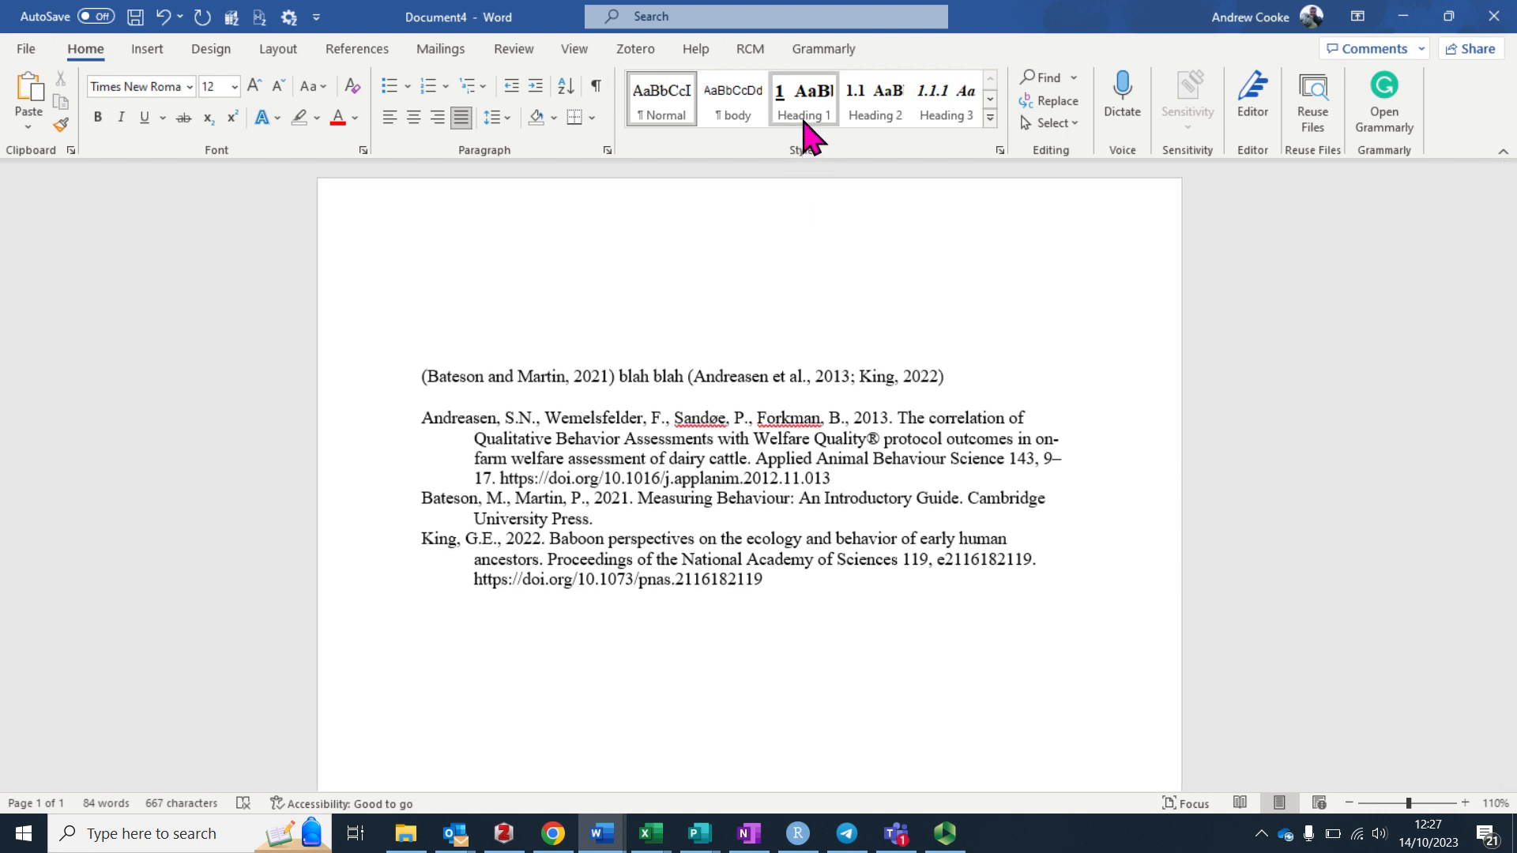
pyautogui.write('N')
pyautogui.write('Methods')
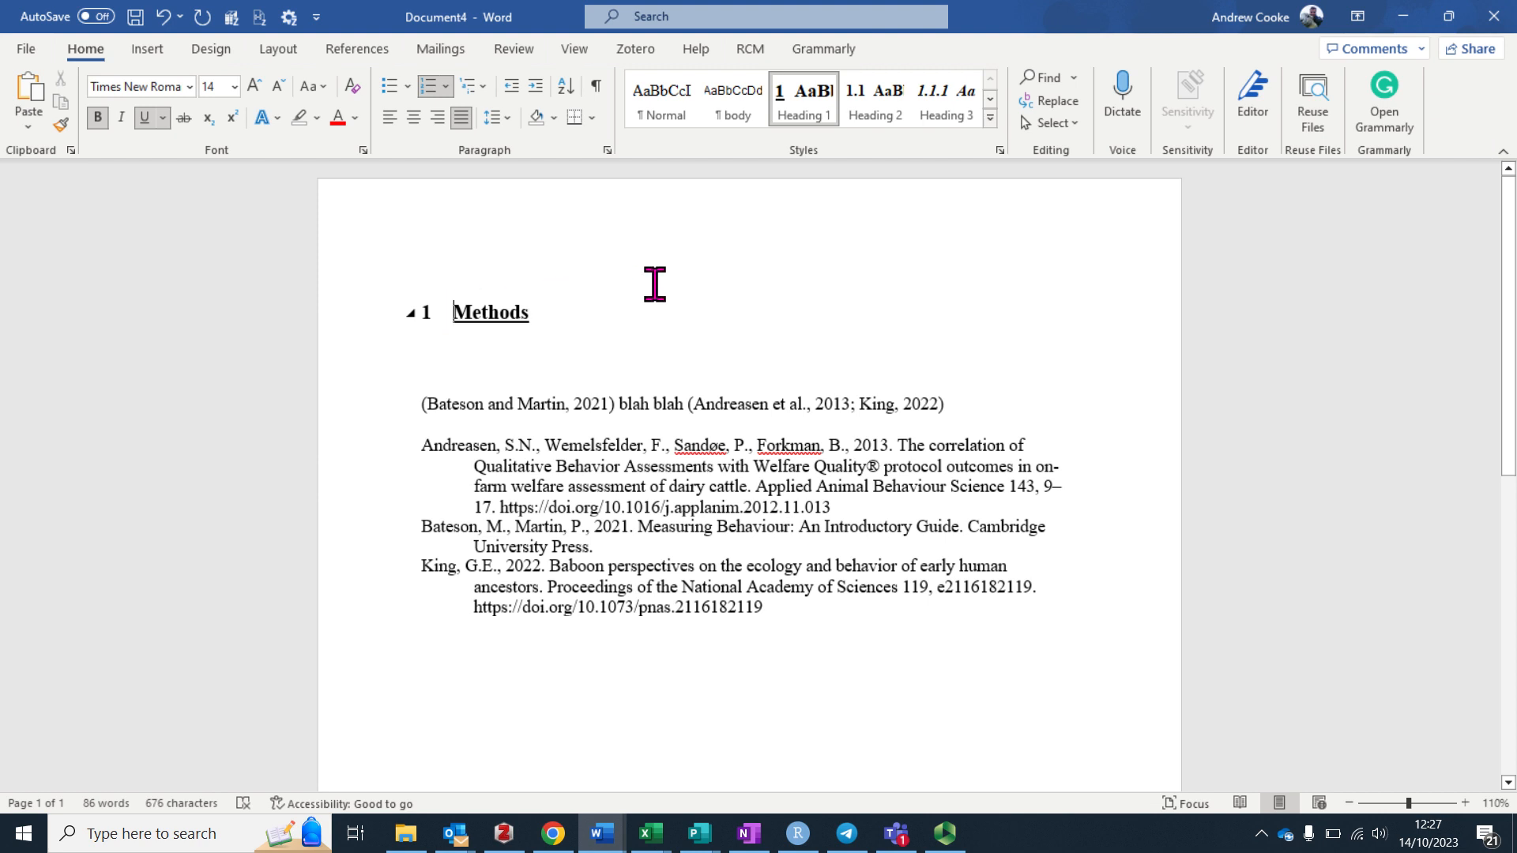
# Step: Add an "Introduction" heading in the Heading 1 style on a new line above Methods
pyautogui.press('Return')
pyautogui.press('Up')
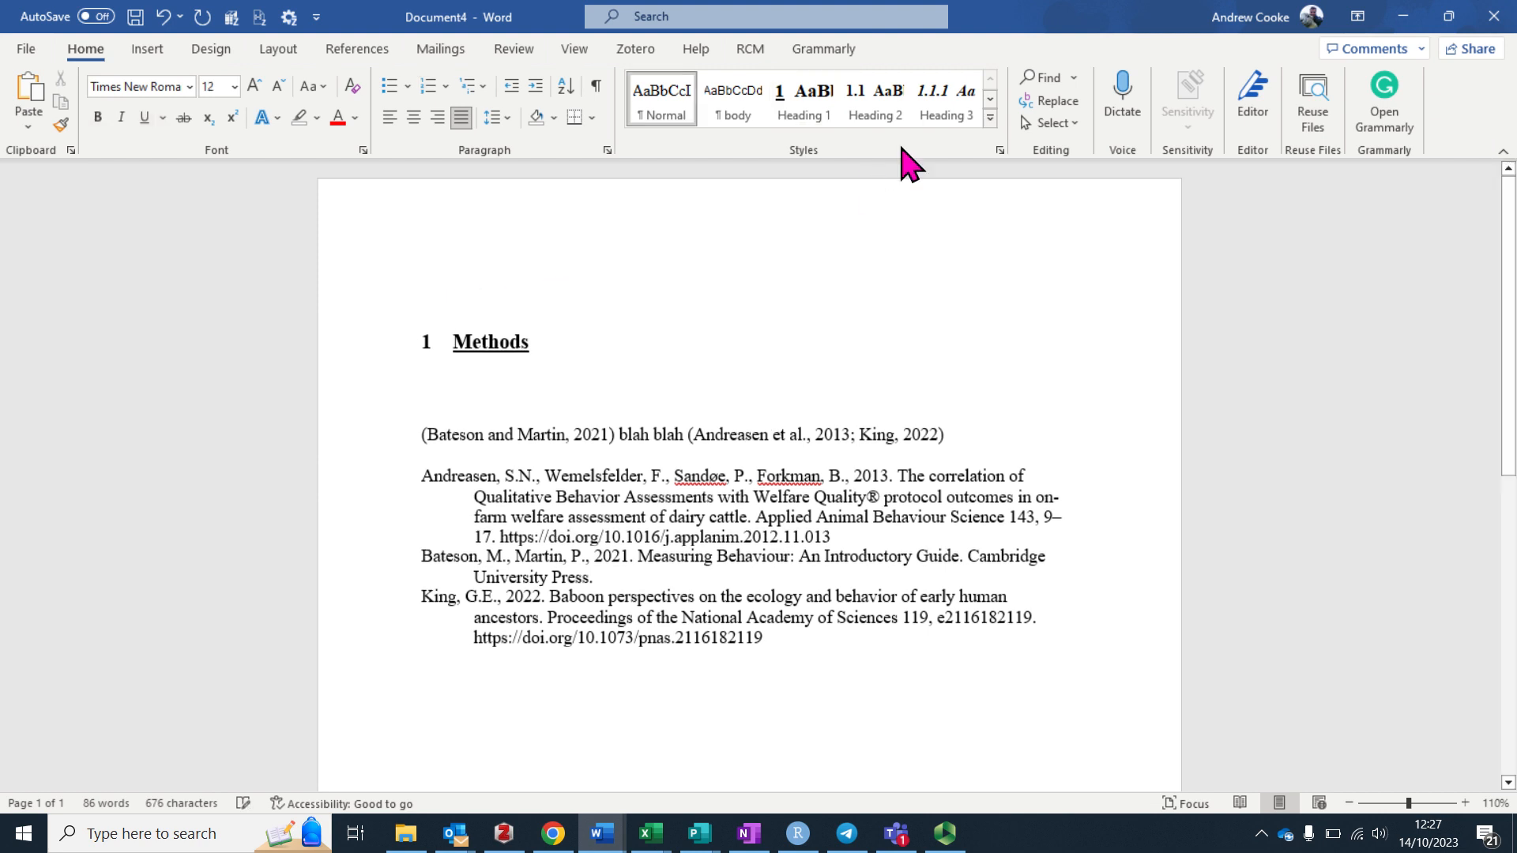
pyautogui.click(807, 119)
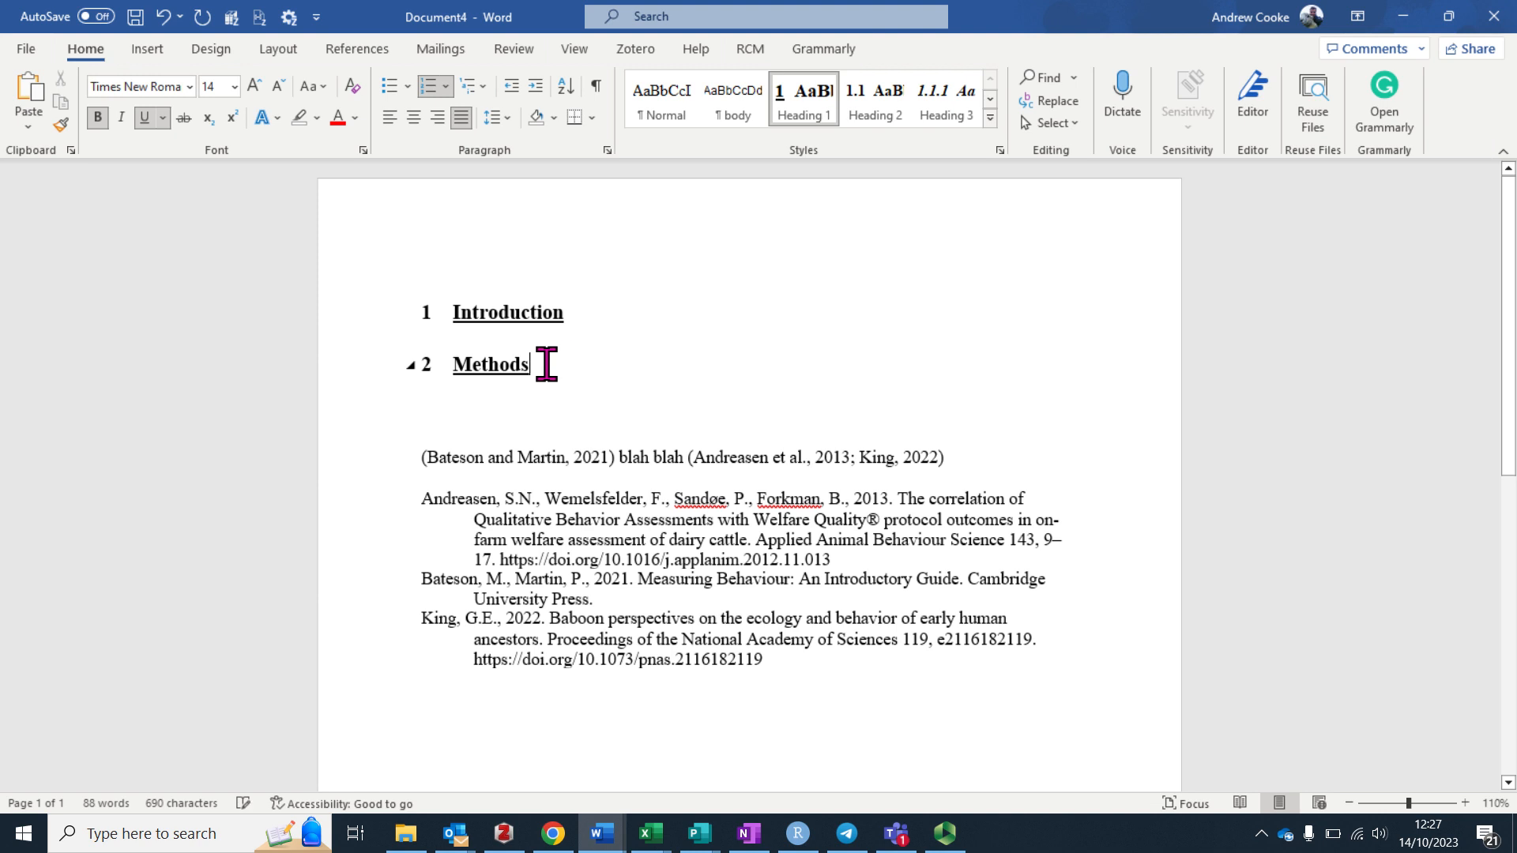
# Step: Add blank lines after the citation text and enter a Heading 1 "References" directly above the bibliography
pyautogui.press('Down')
pyautogui.press('Down')
pyautogui.press('Down')
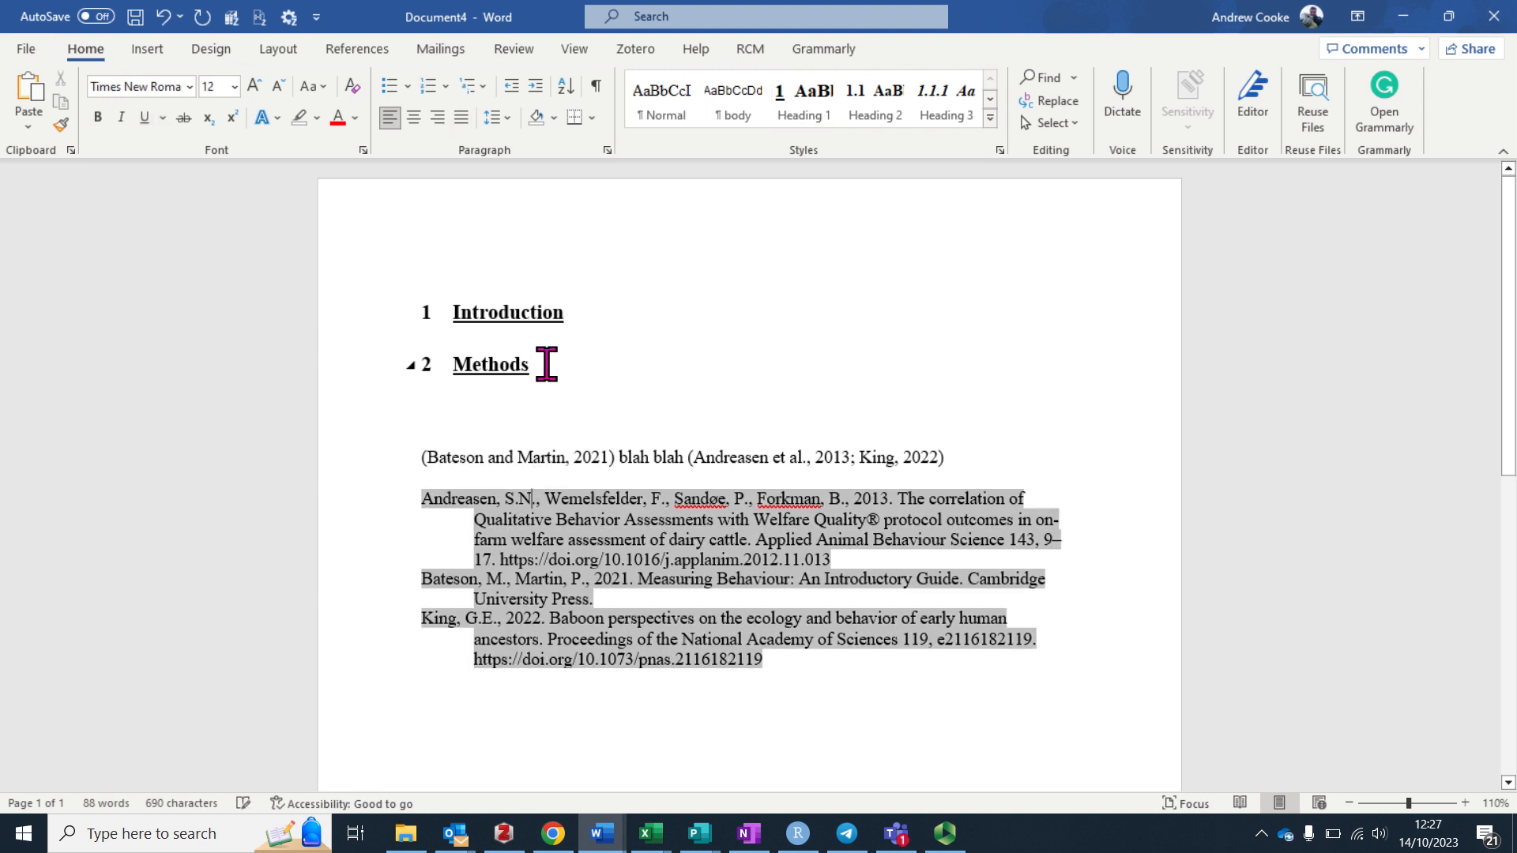
pyautogui.click(959, 466)
pyautogui.press('Return')
pyautogui.press('Return')
pyautogui.press('Return')
pyautogui.press('Return')
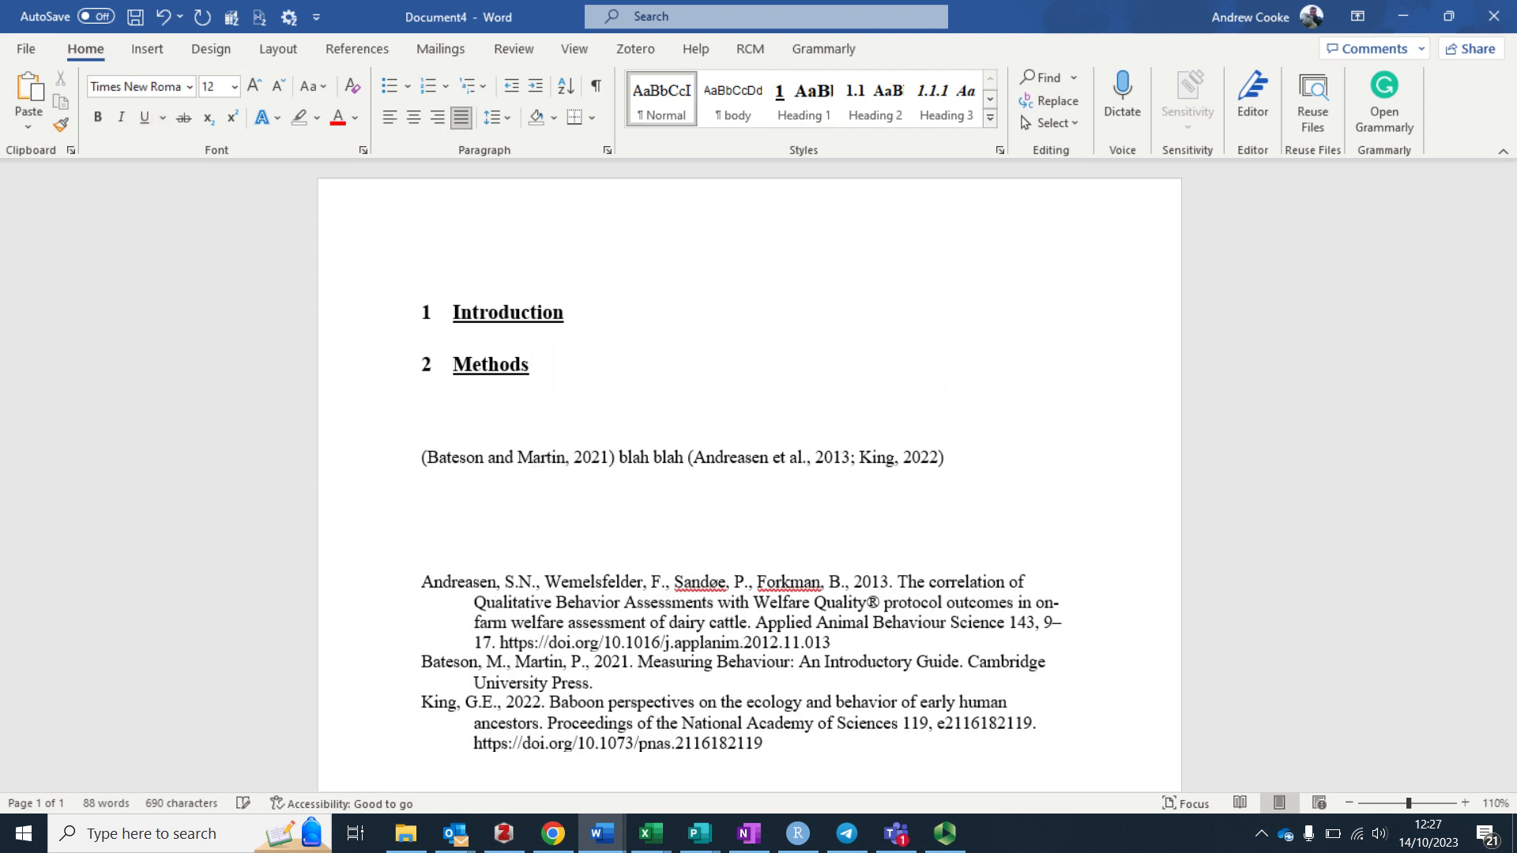
pyautogui.click(800, 118)
pyautogui.write('References')
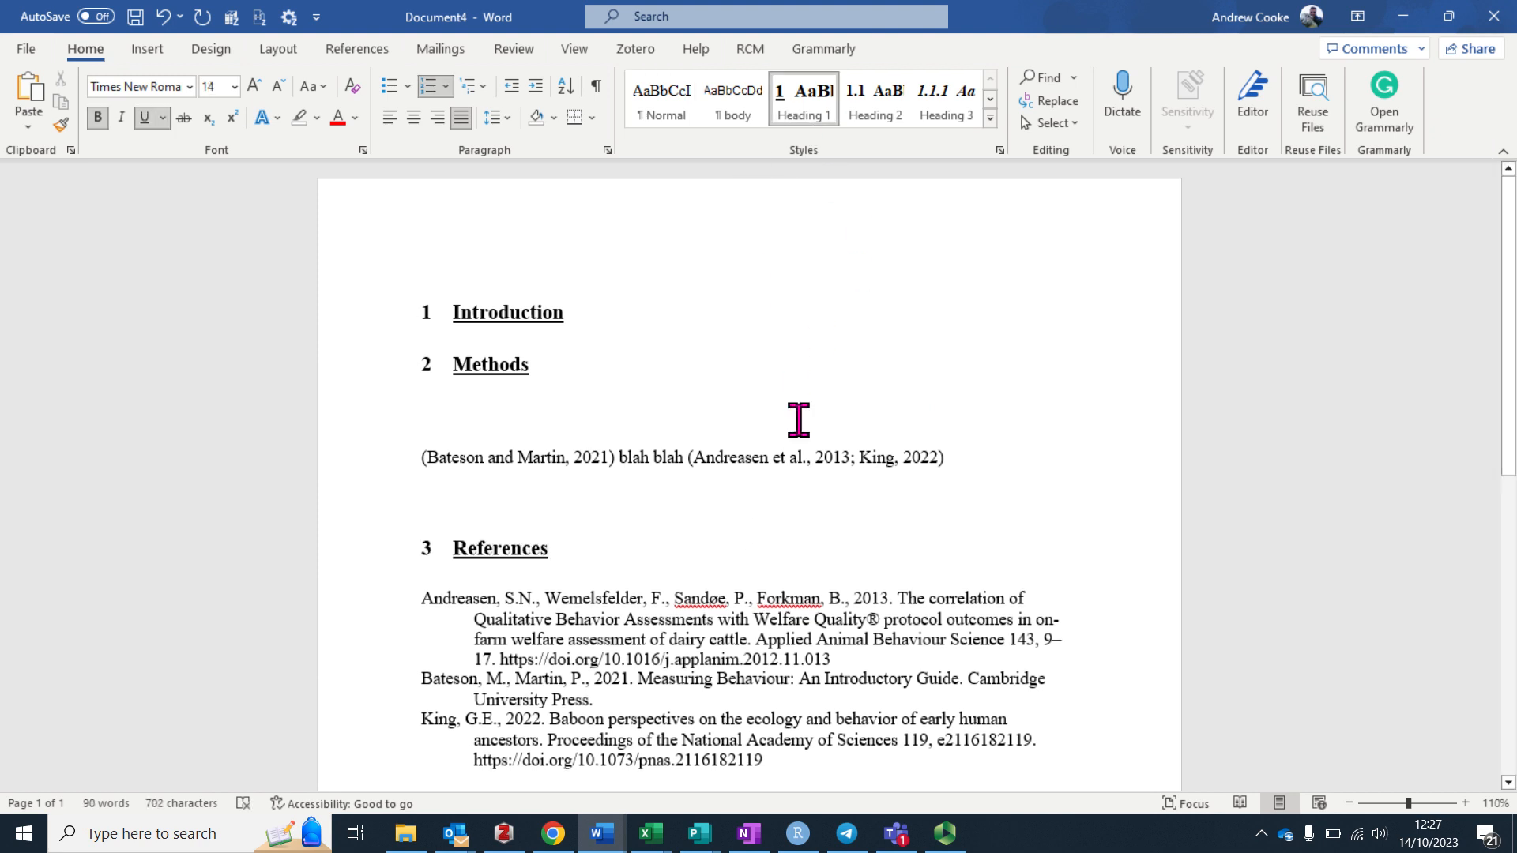
# Step: Add a Heading 2 subheading "Hello" on a new line under Introduction
pyautogui.click(798, 419)
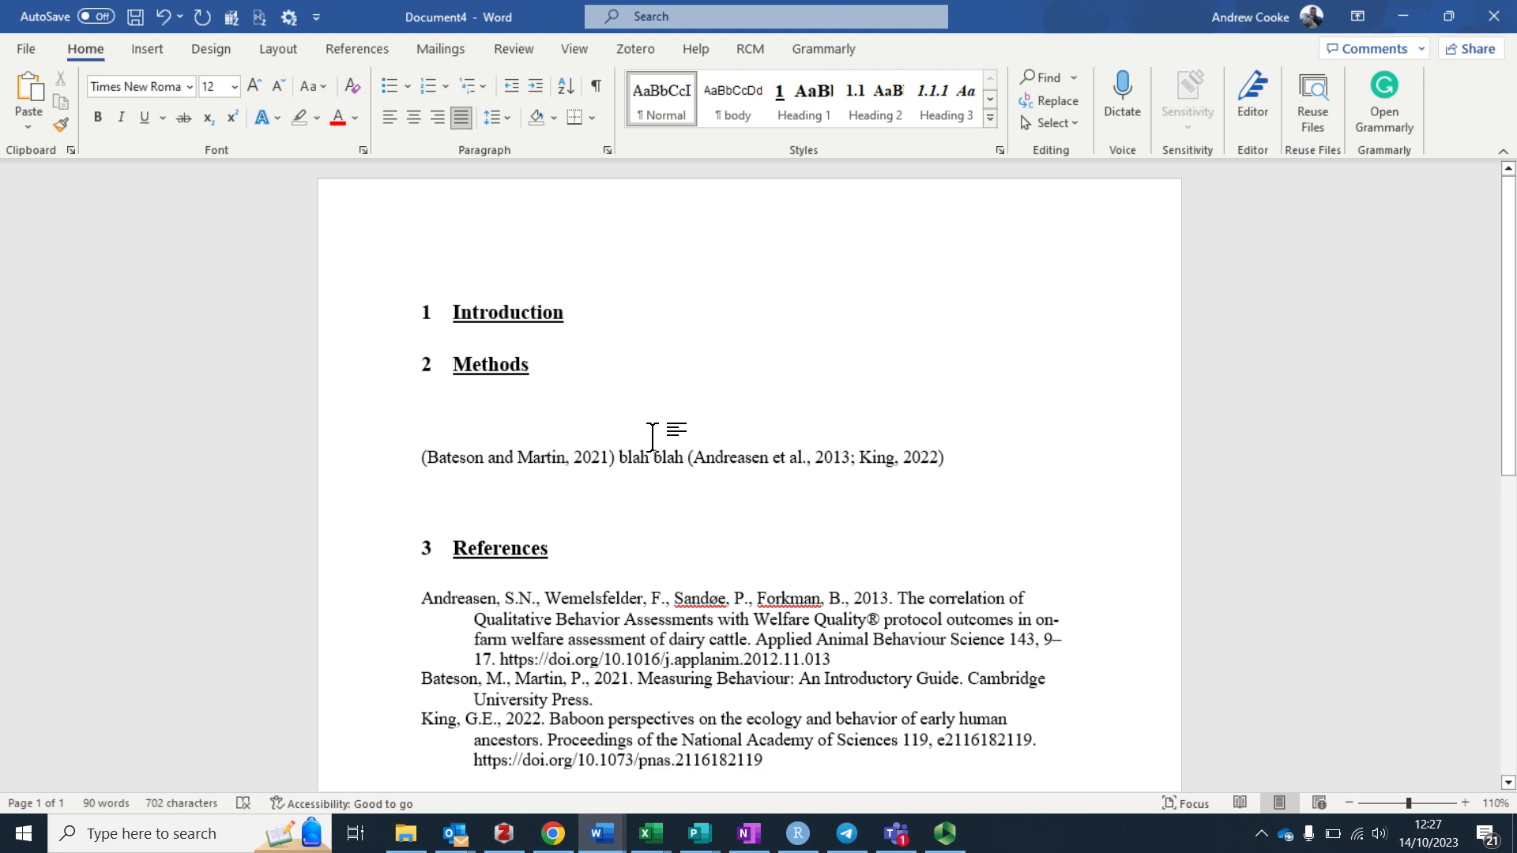
pyautogui.click(582, 317)
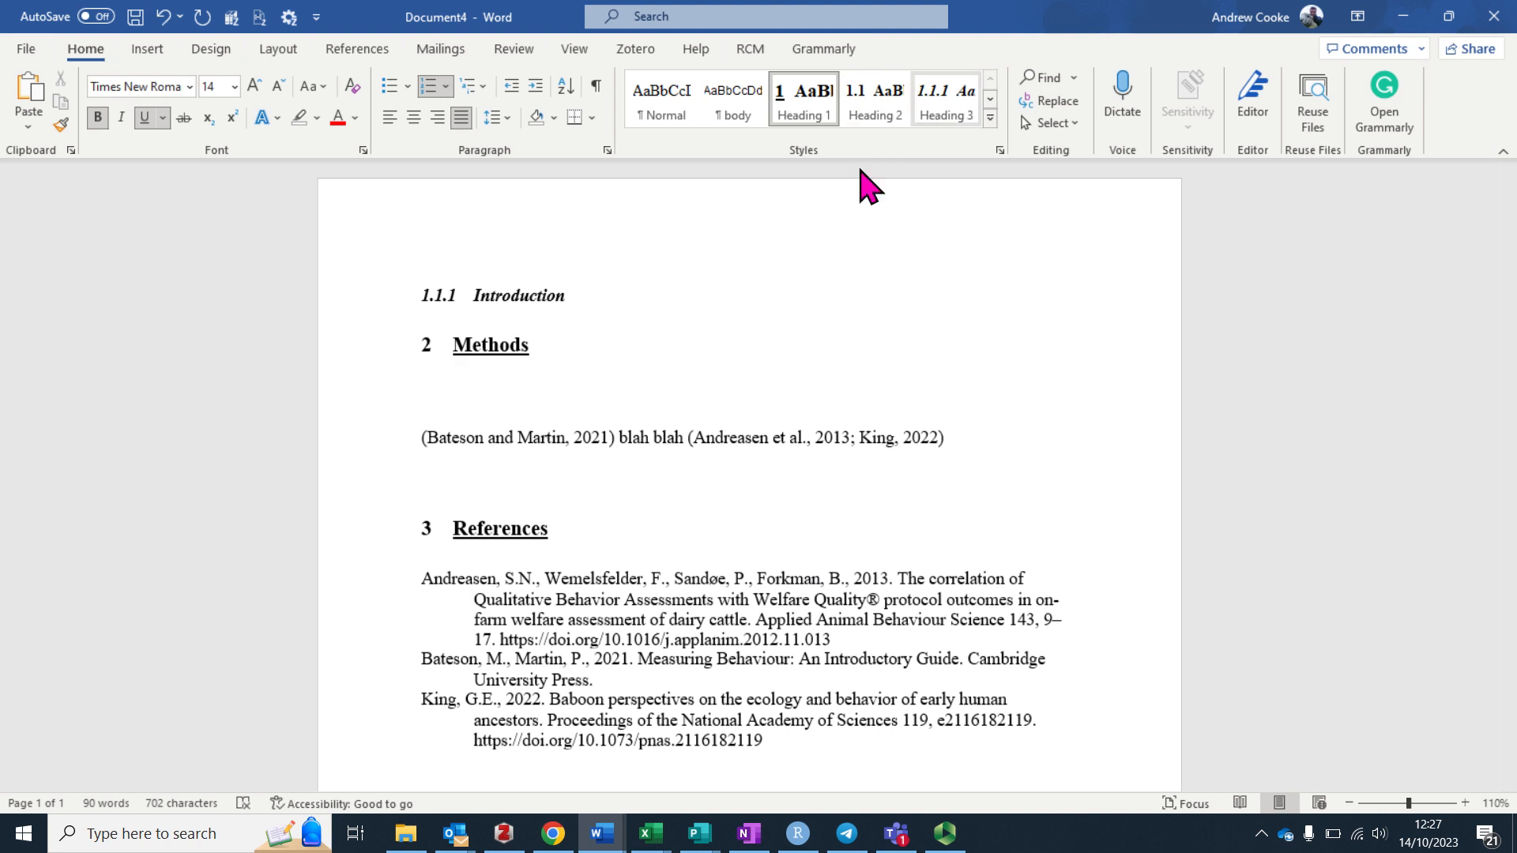
pyautogui.press('Return')
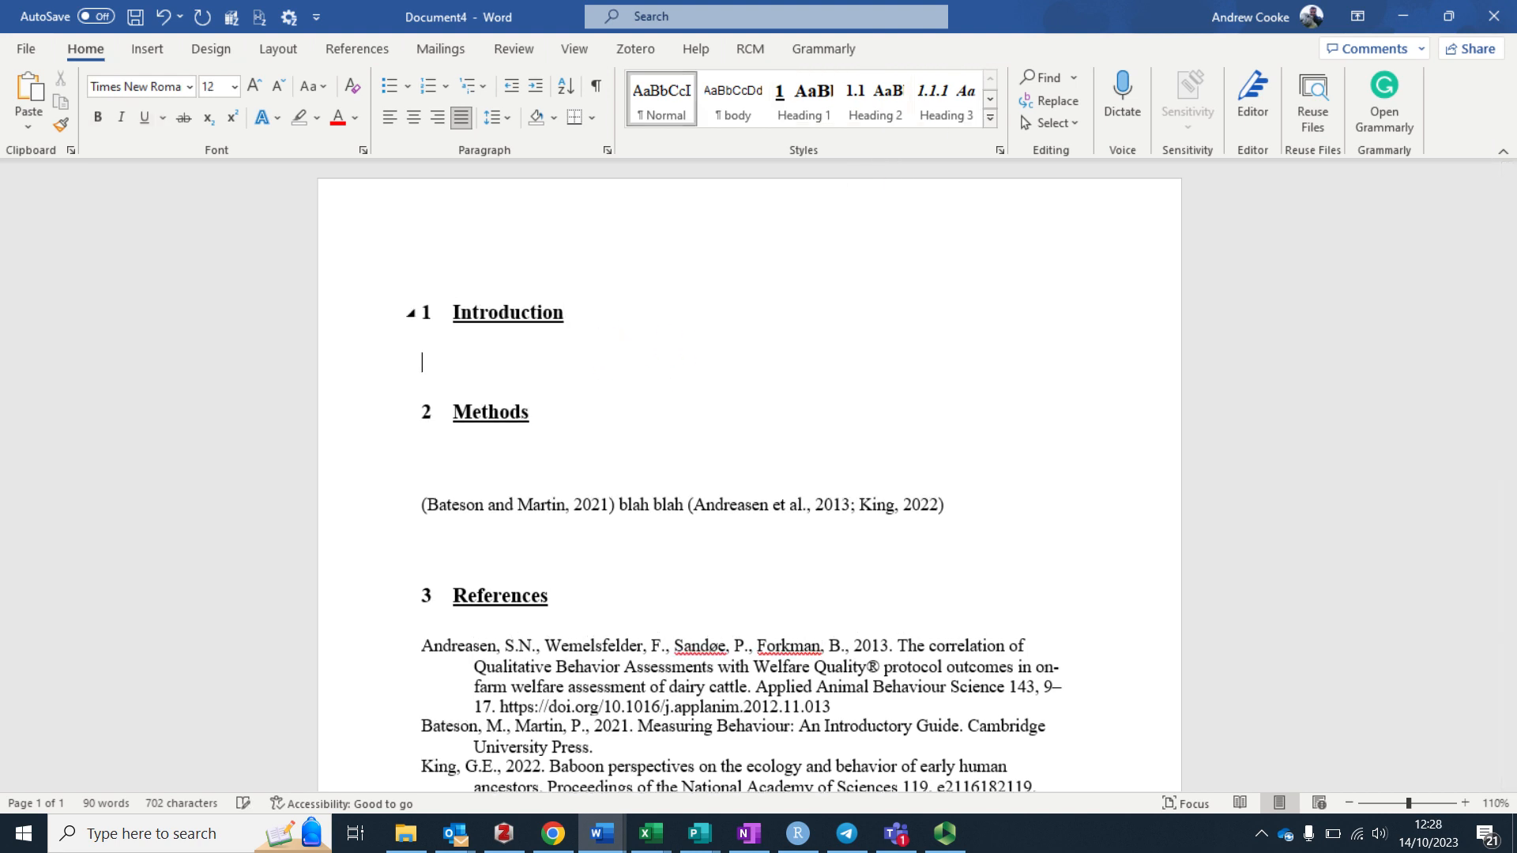
pyautogui.click(873, 112)
pyautogui.write('Hel')
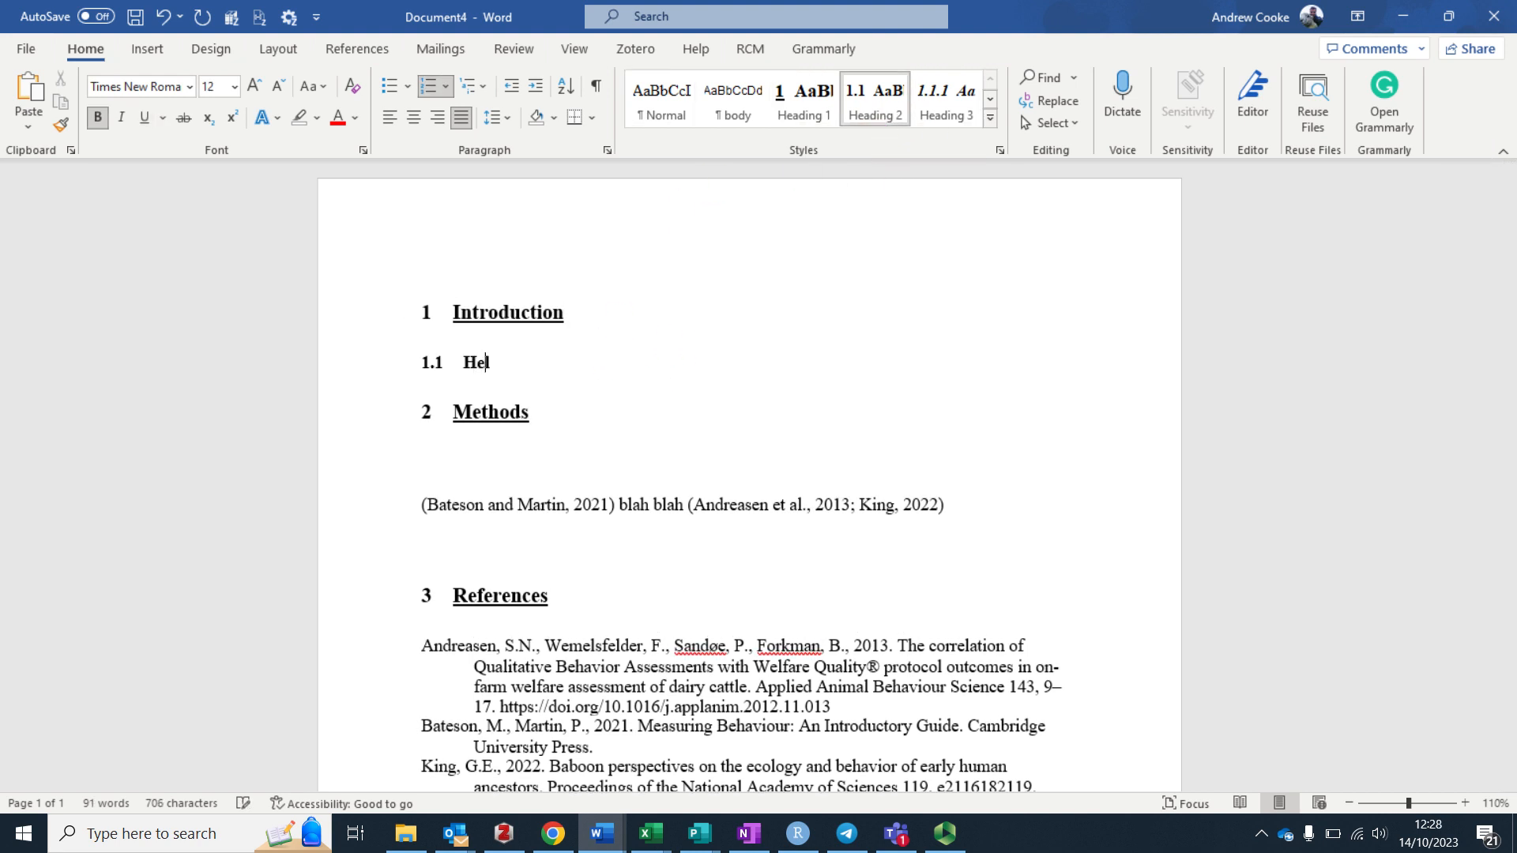
pyautogui.write('lo')
# Step: Add a Heading 3 subheading "Hello again" on the line below the Hello subheading
pyautogui.press('Return')
pyautogui.click(948, 96)
pyautogui.write('H')
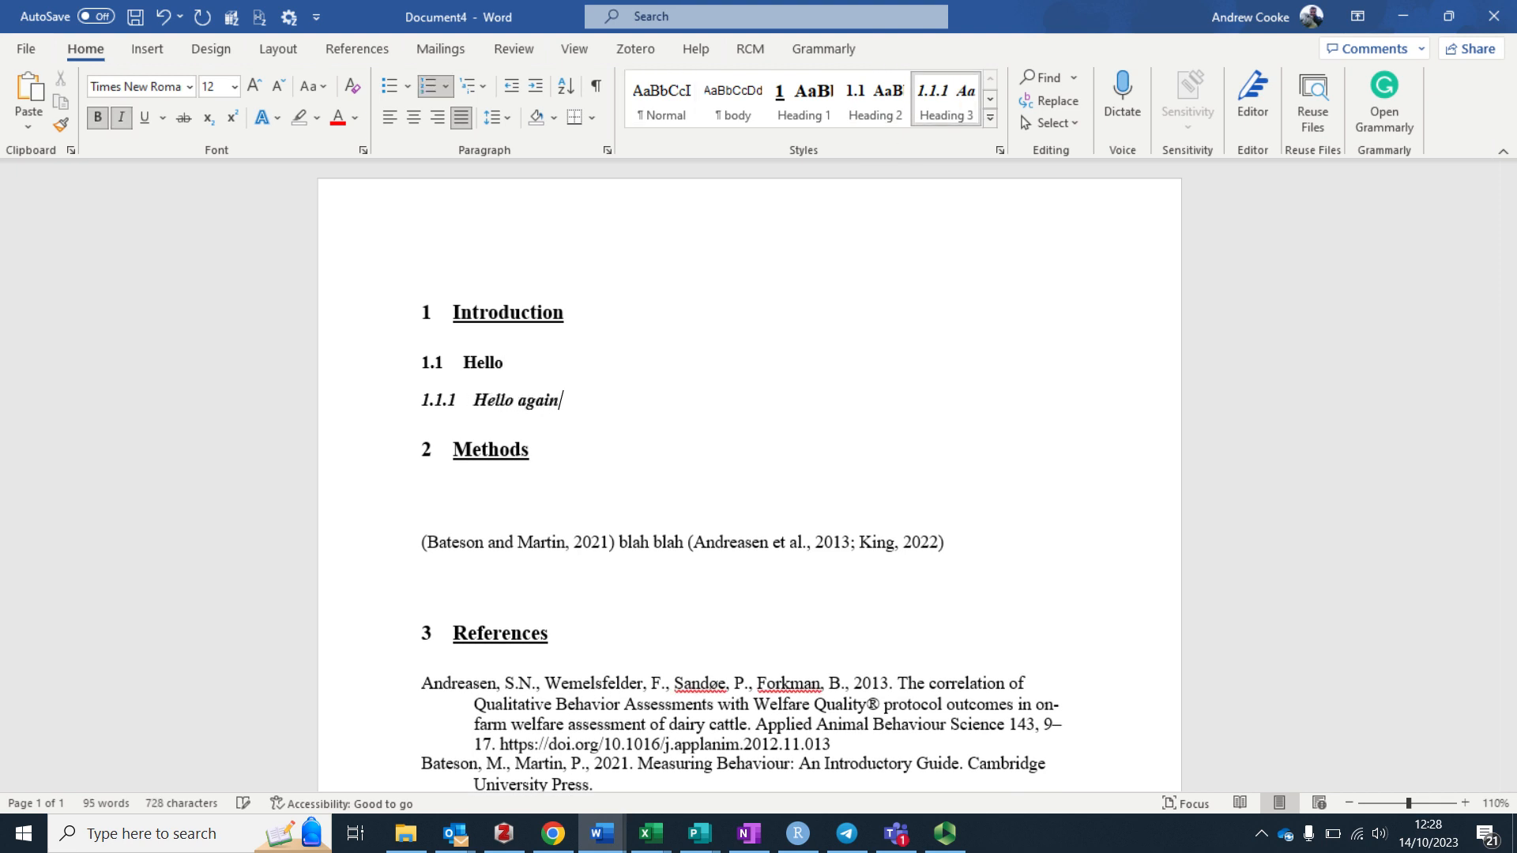
# Step: Insert an empty Heading 2 line between the "Hello" and "Hello again" subheadings
pyautogui.click(506, 362)
pyautogui.press('Return')
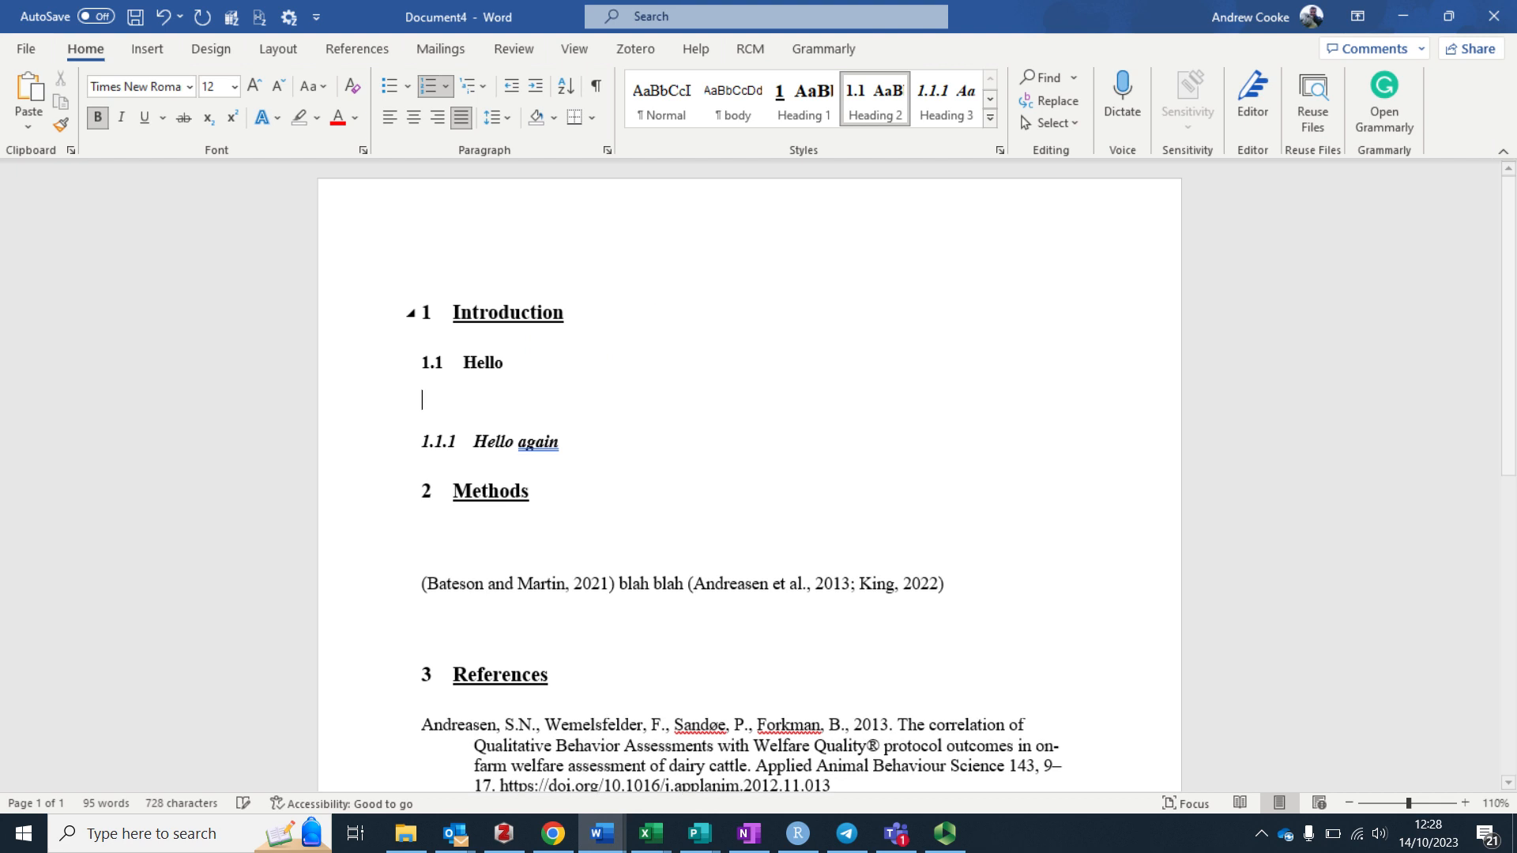
pyautogui.click(874, 117)
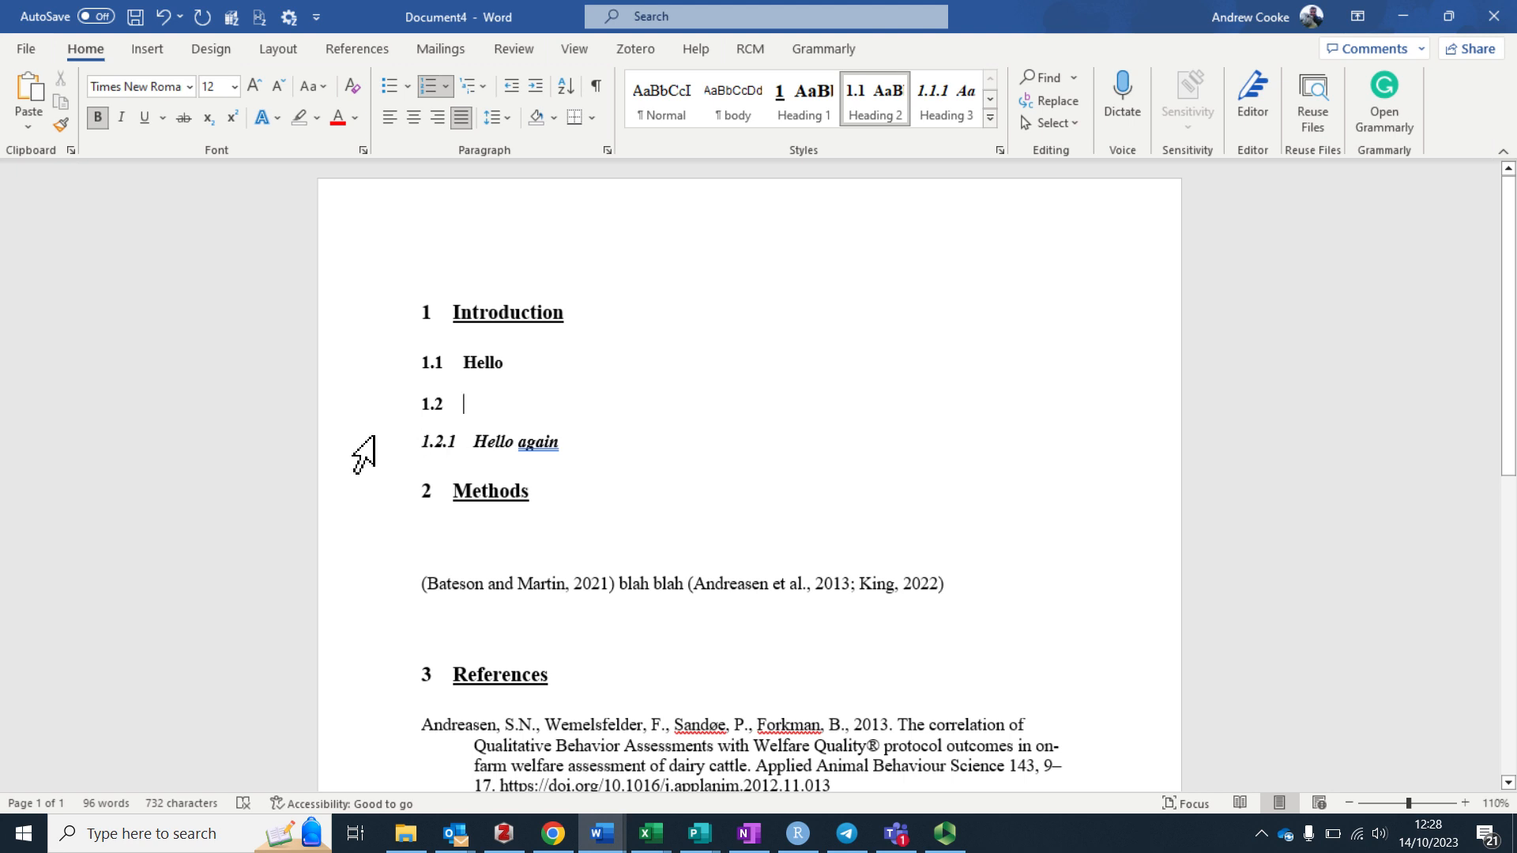
# Step: Collapse the Introduction section, expand it, and collapse it again to check how its subheadings fold
pyautogui.scroll(-2, 629, 420)
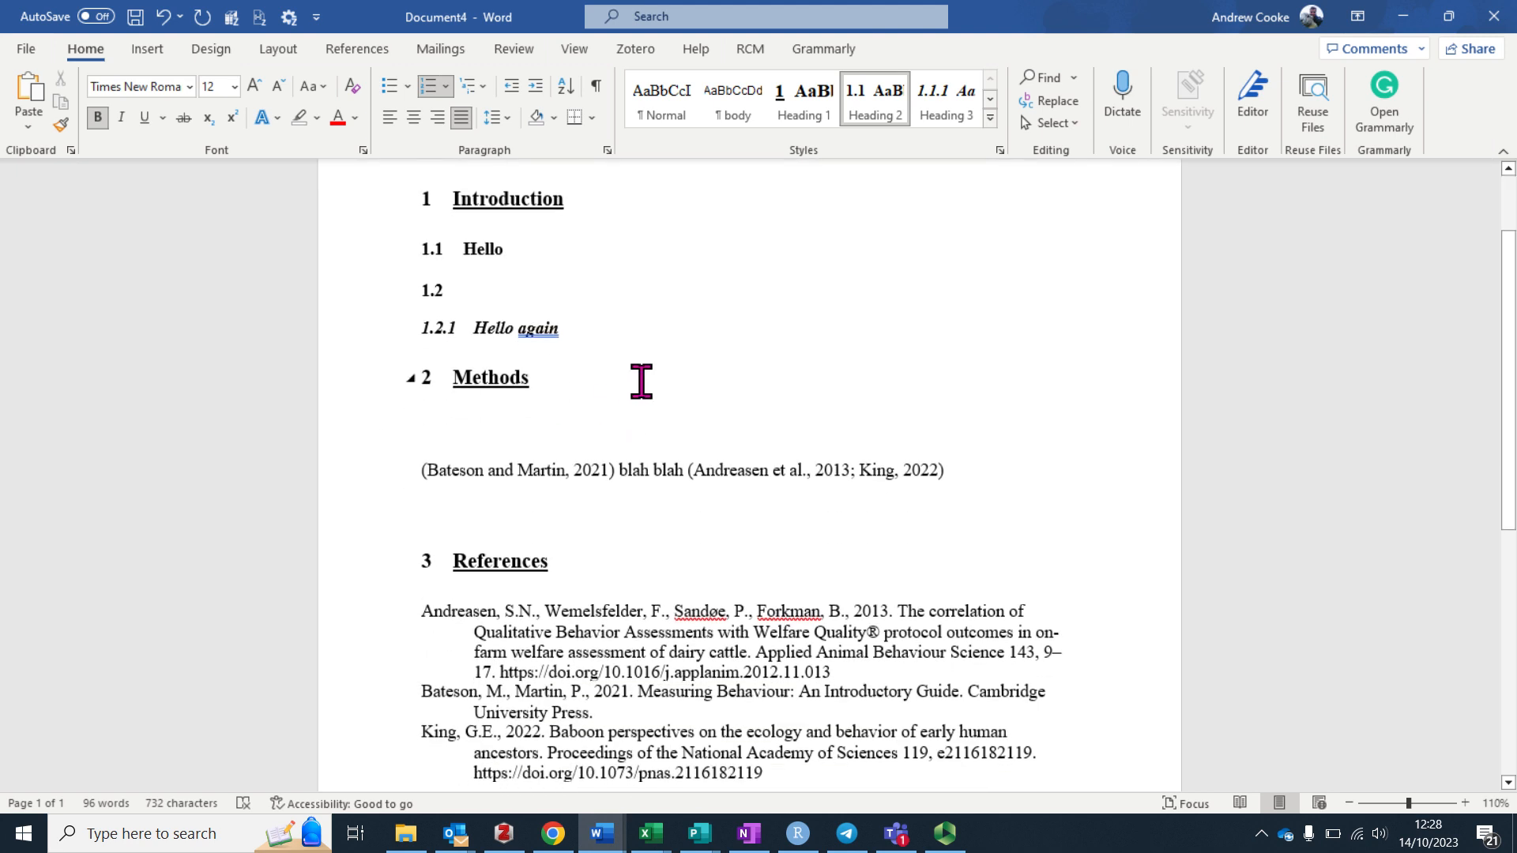
pyautogui.scroll(2, 688, 367)
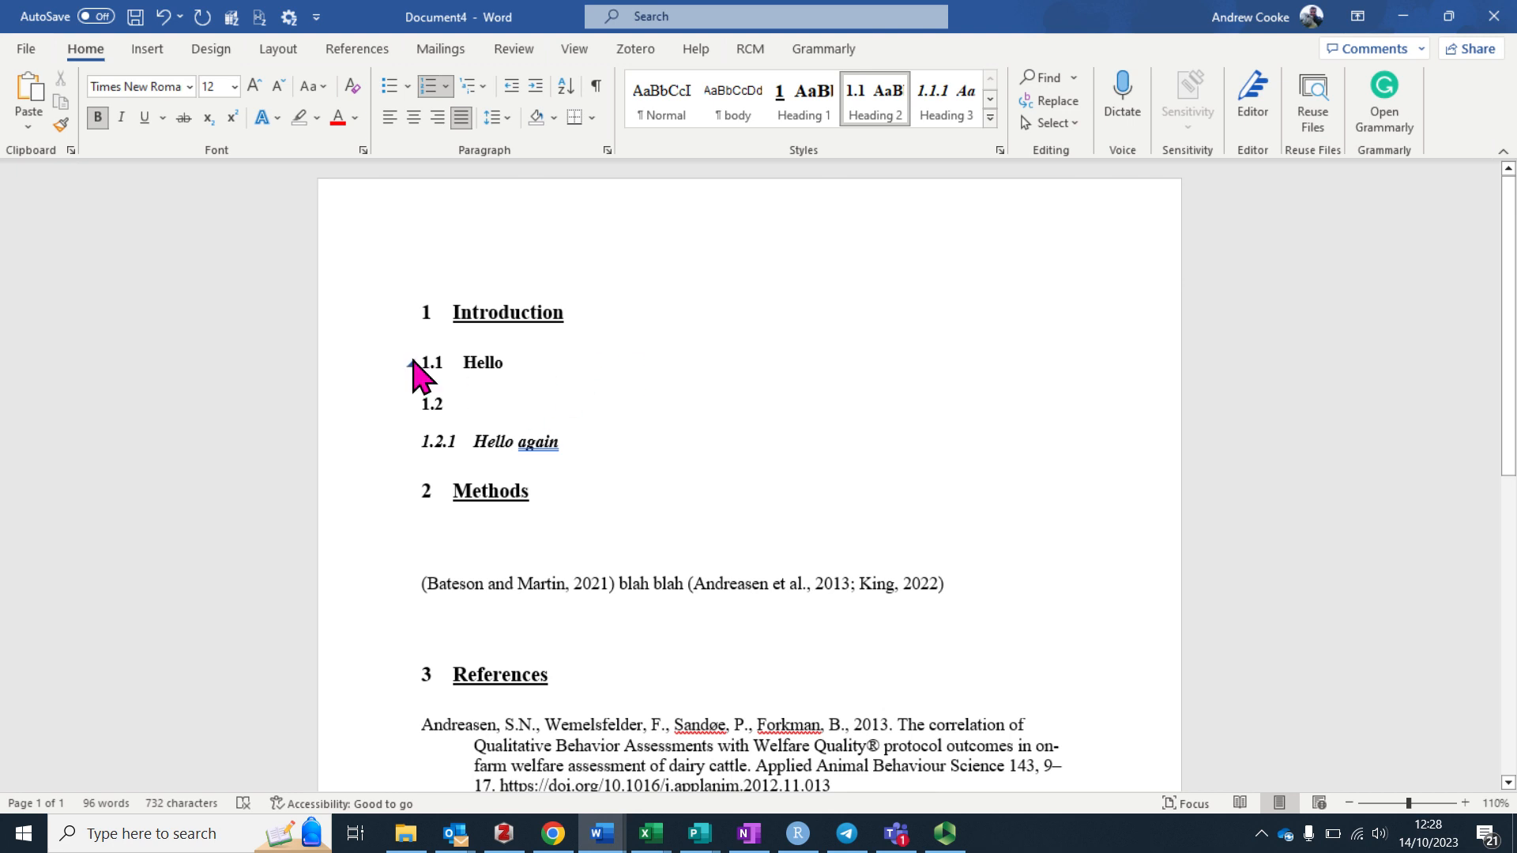
pyautogui.click(410, 314)
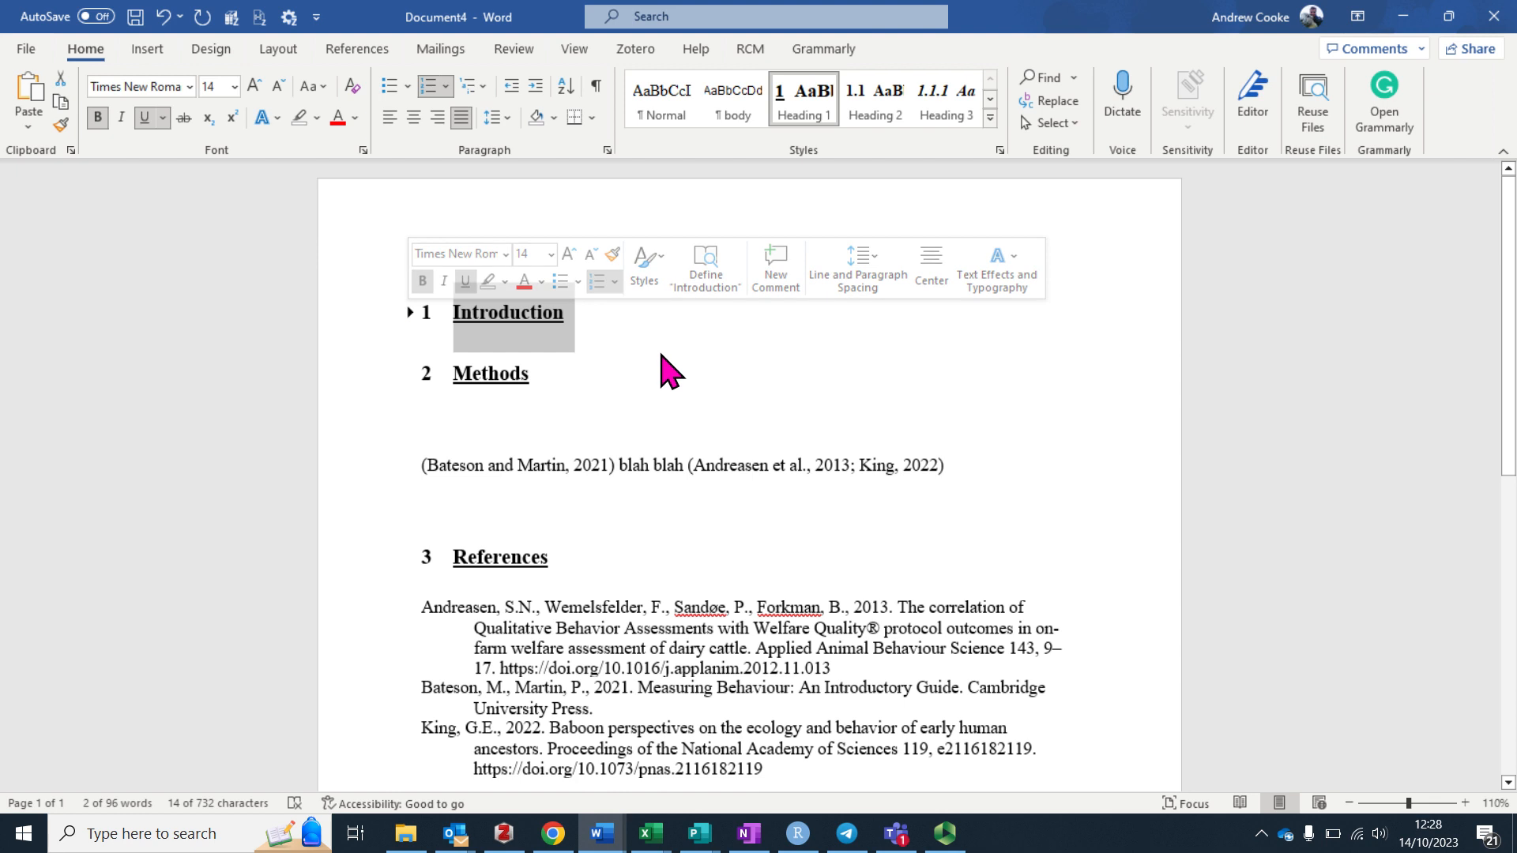
pyautogui.click(410, 312)
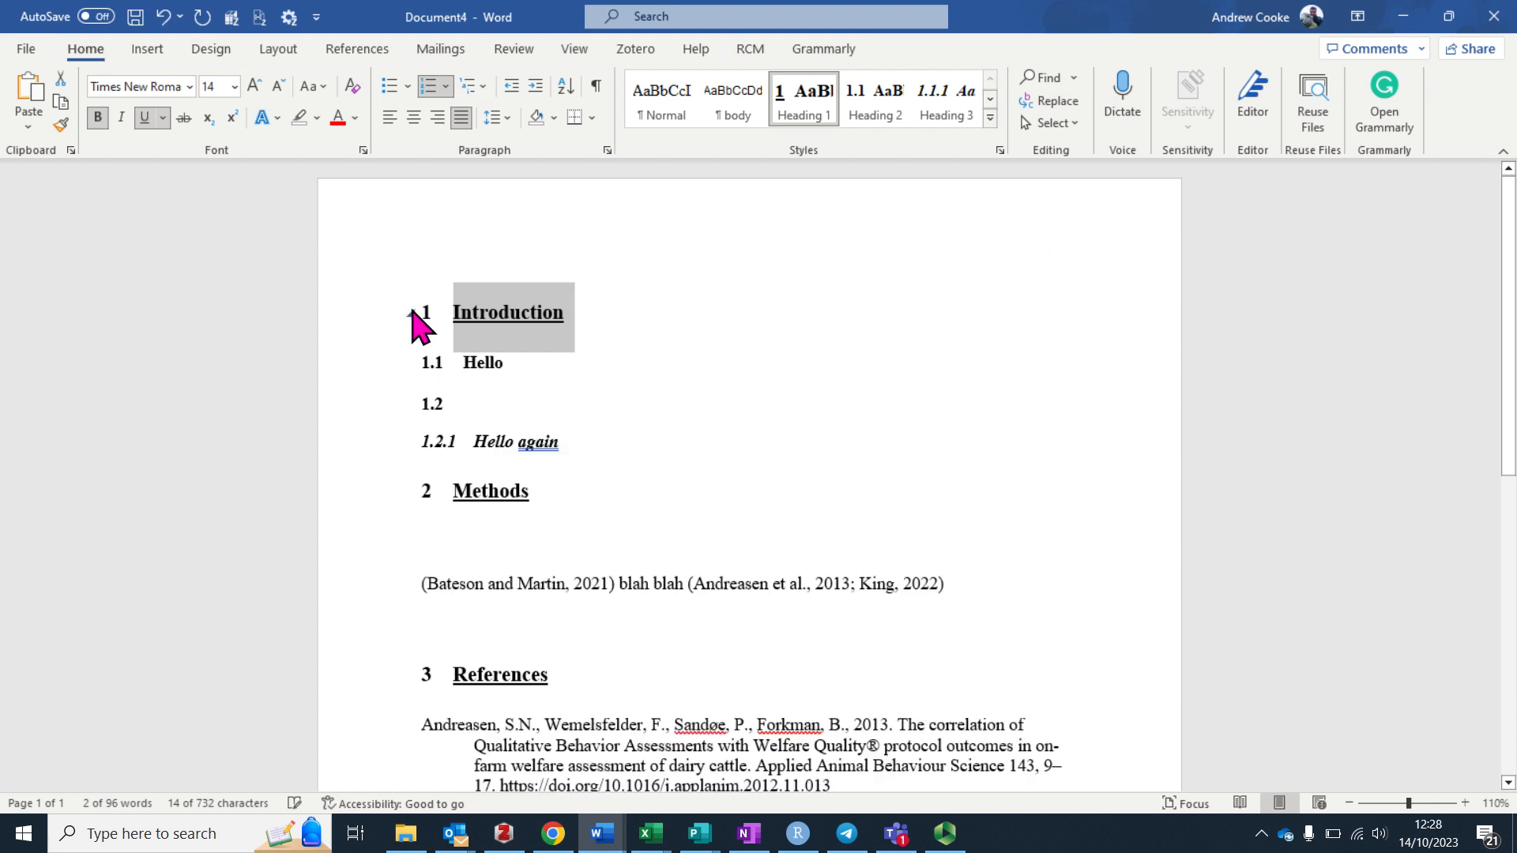
pyautogui.click(410, 313)
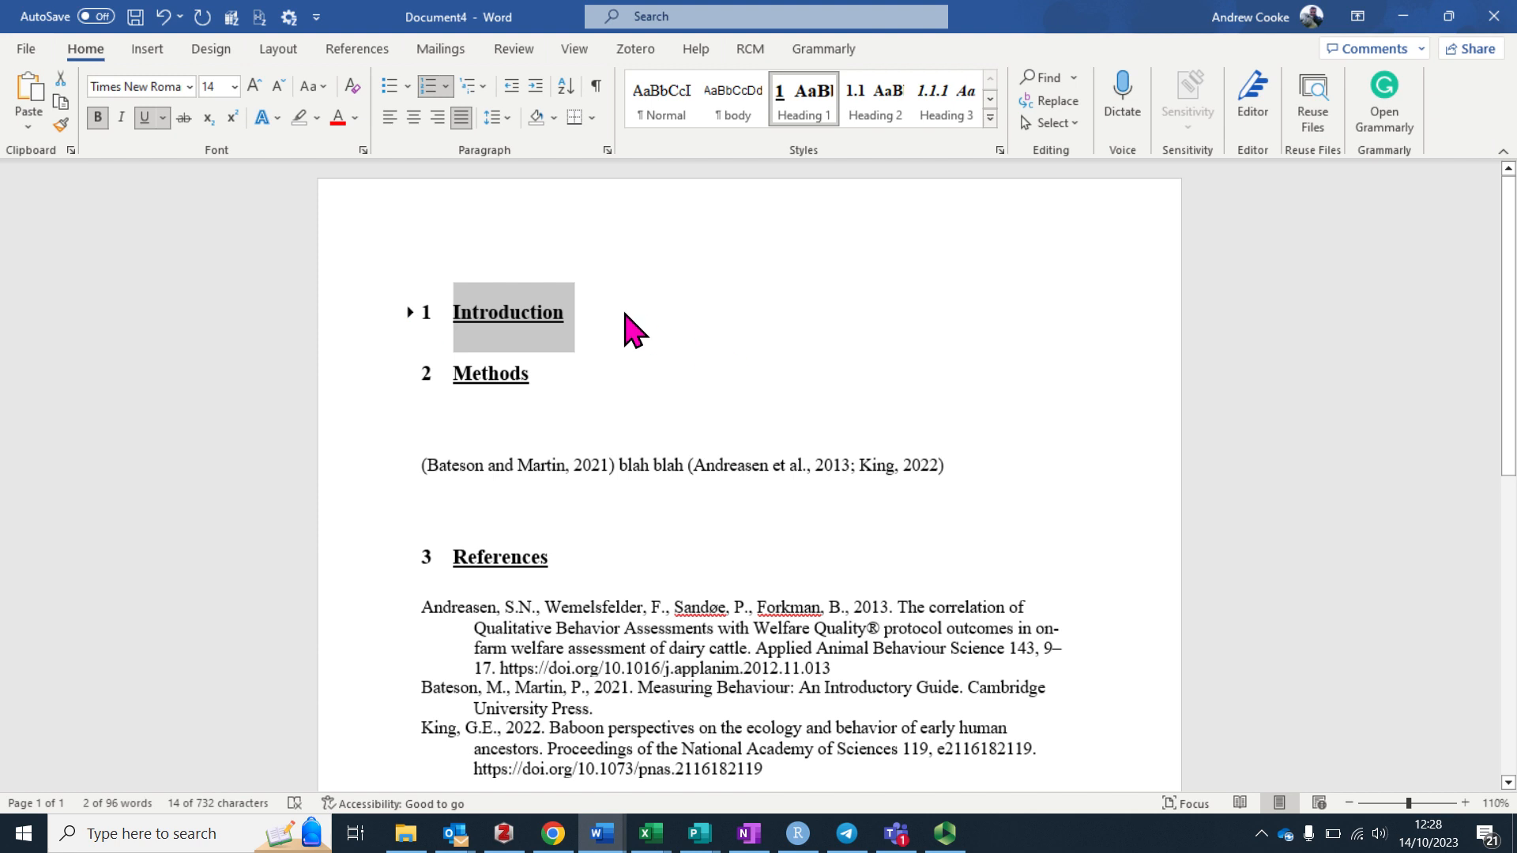
# Step: Show the document's heading outline for navigation and jump to the "Hello again" and "Hello" subheadings
pyautogui.hotkey('ctrl', 'f')
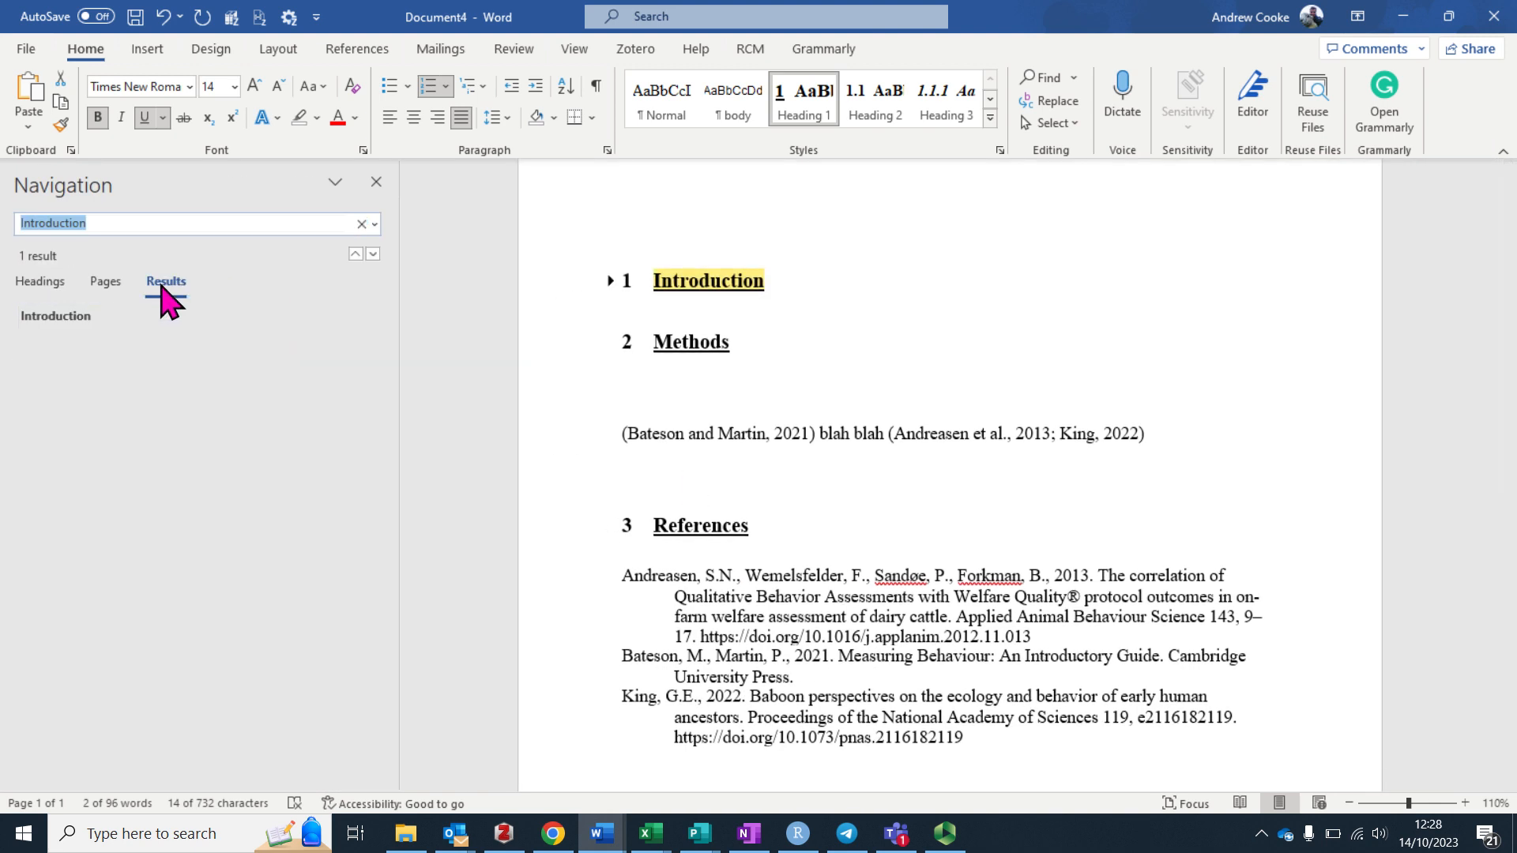
pyautogui.click(38, 287)
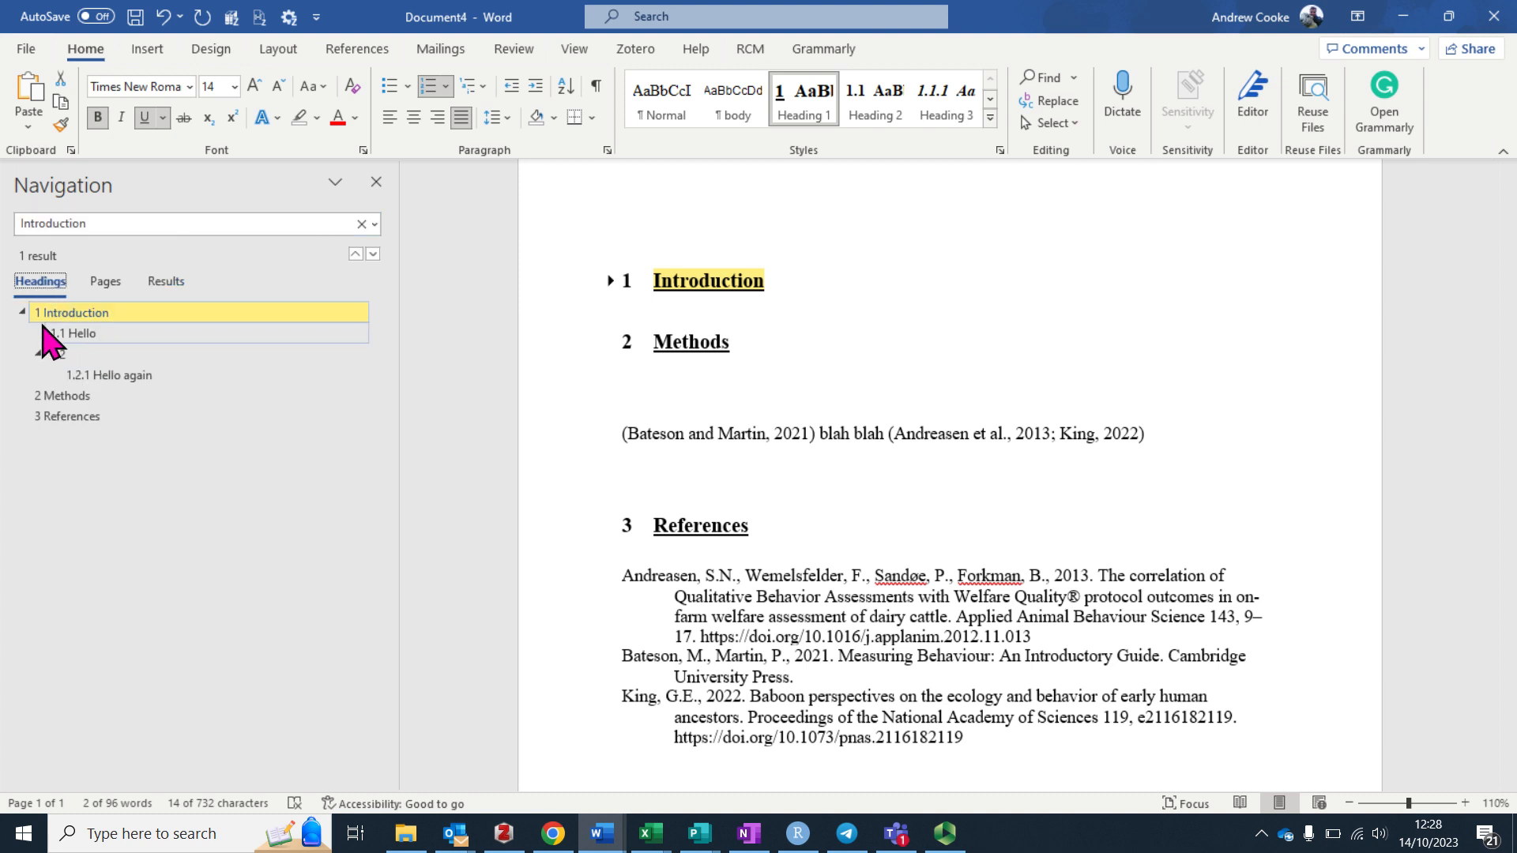
pyautogui.click(107, 373)
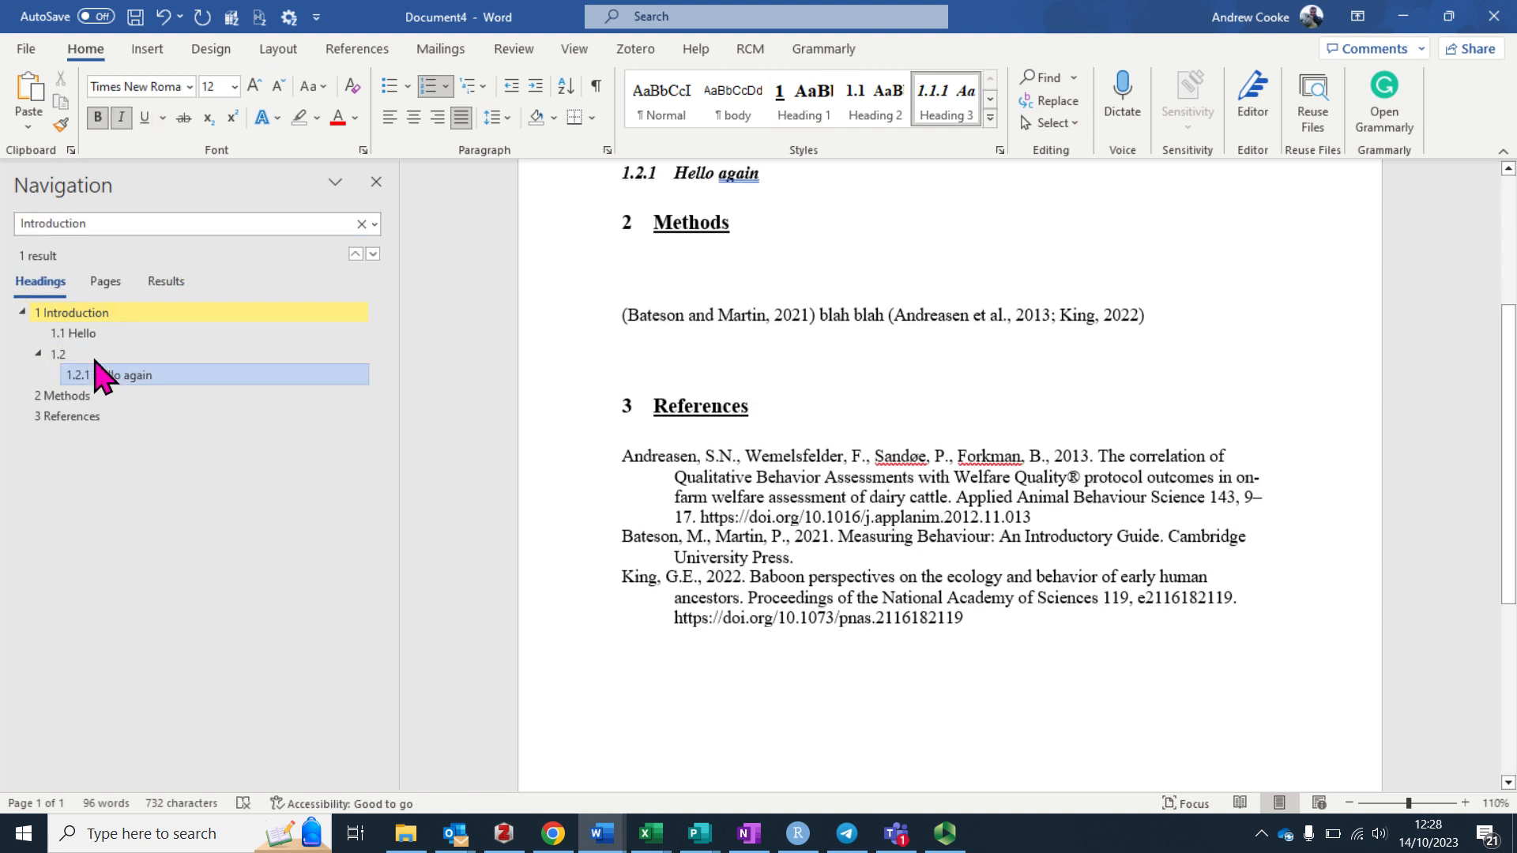
pyautogui.click(82, 333)
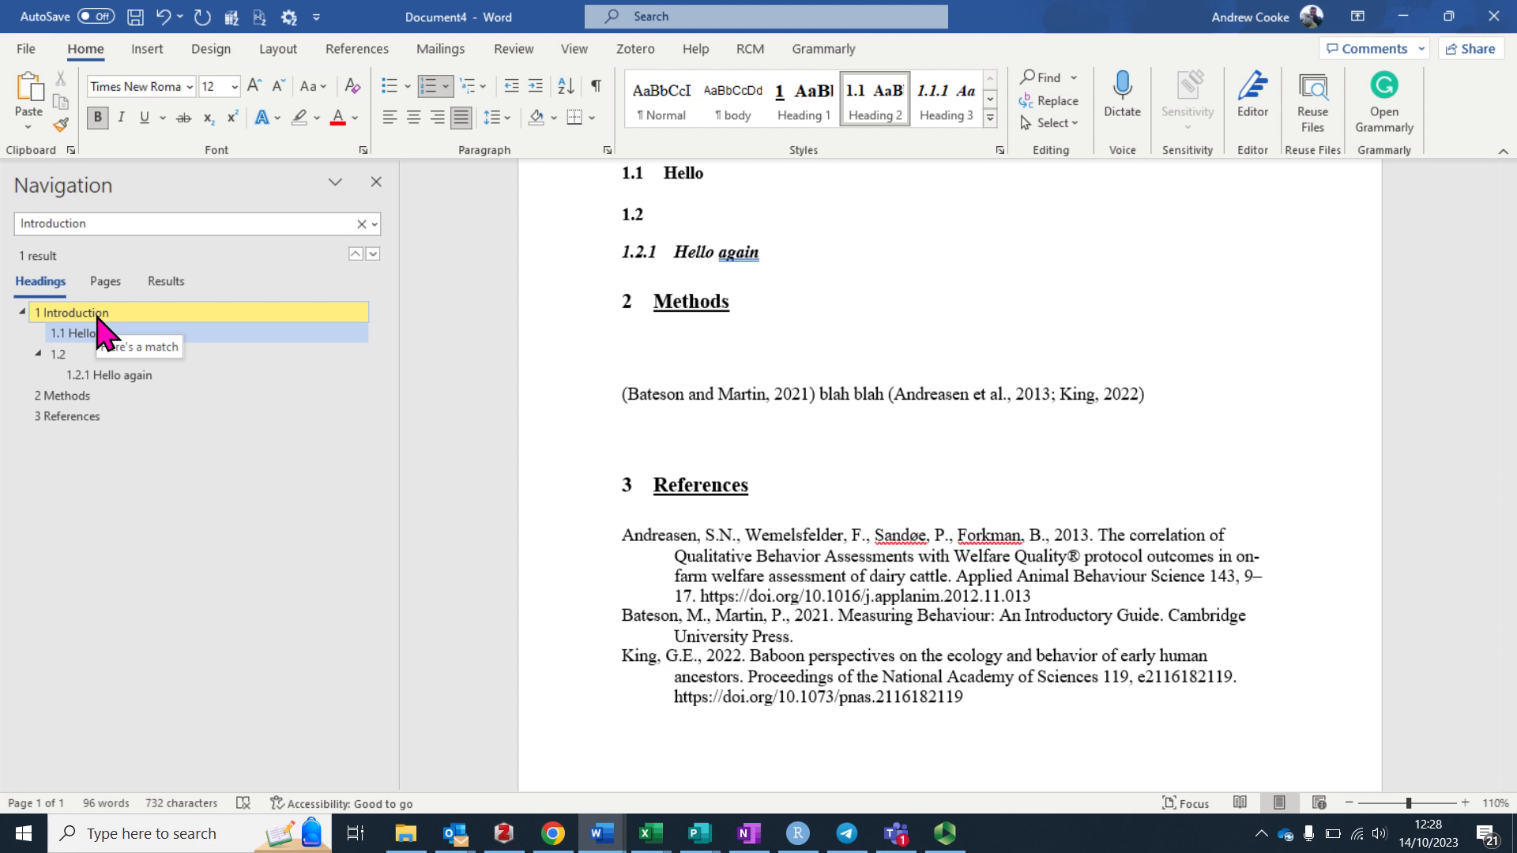
pyautogui.scroll(3, 426, 372)
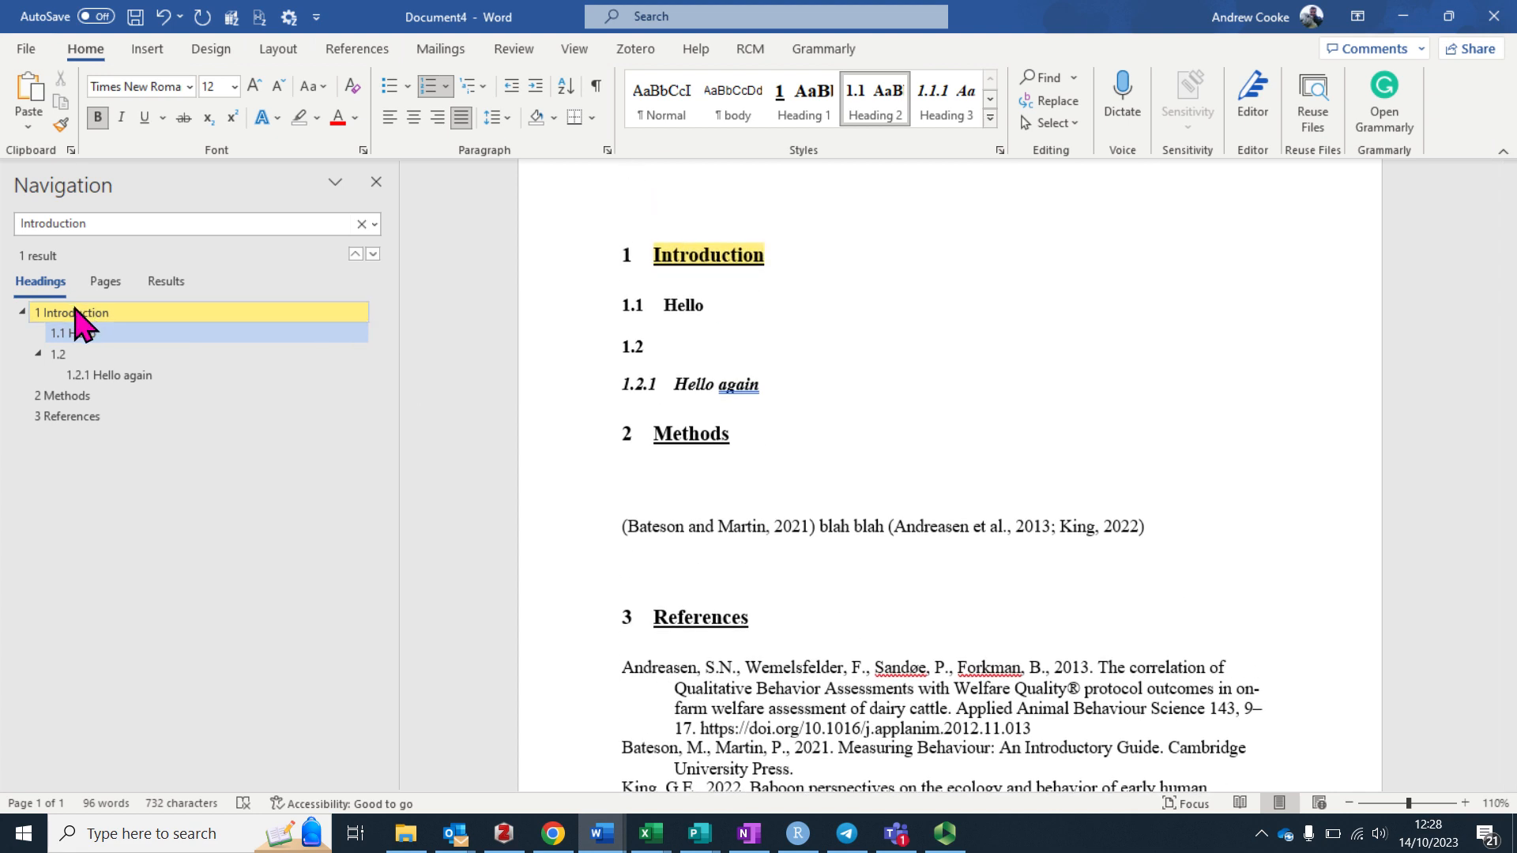
# Step: Move the Introduction section with its subheadings below Methods in the outline and return it above Methods
pyautogui.moveTo(75, 312); pyautogui.dragTo(87, 409)
pyautogui.scroll(2, 574, 387)
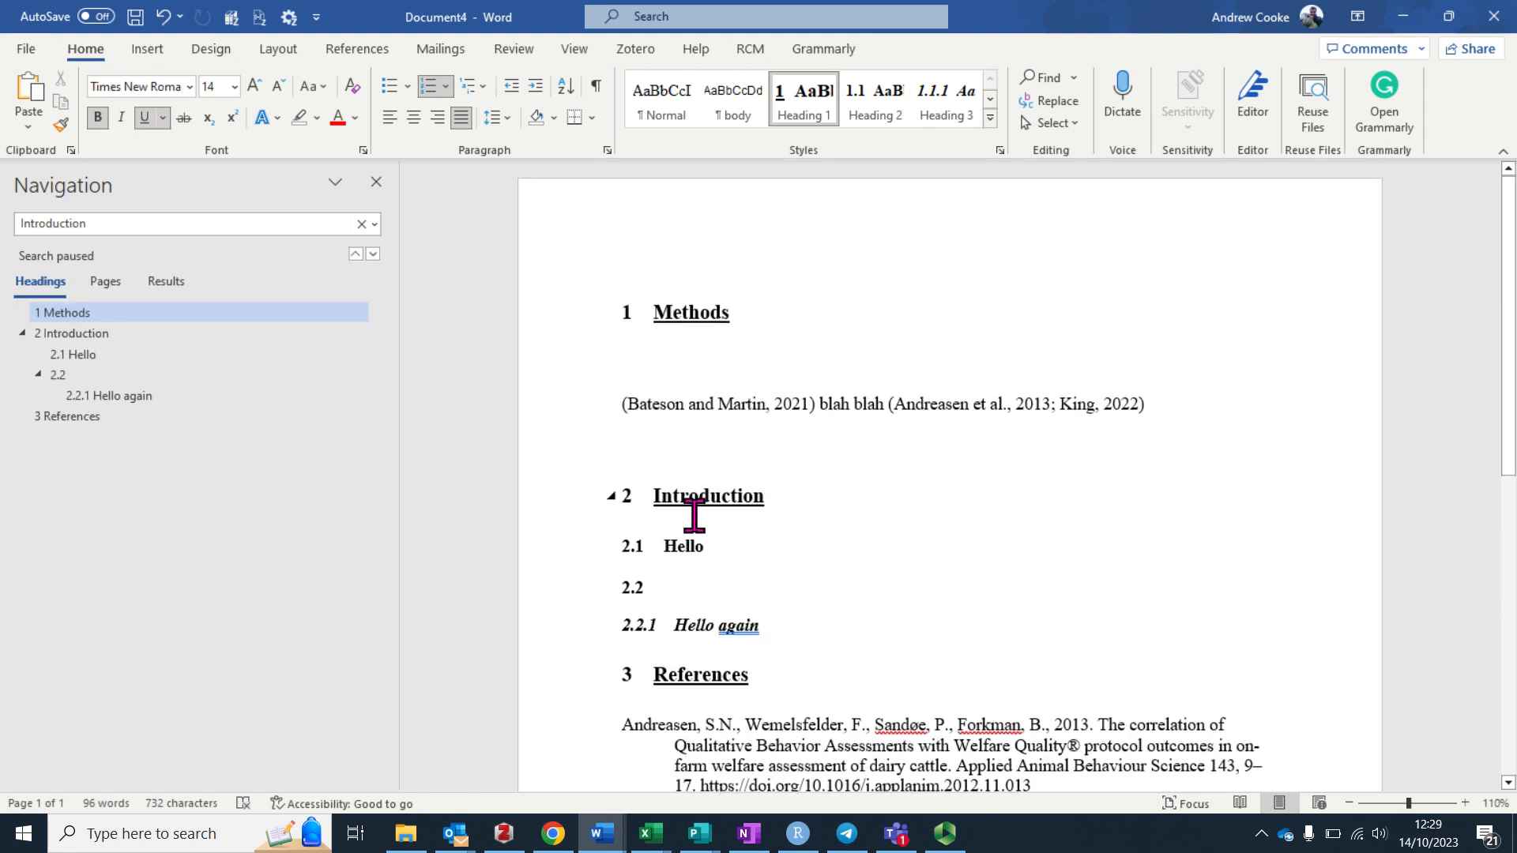
pyautogui.moveTo(79, 333)
pyautogui.mouseDown()
pyautogui.moveTo(74, 298)
pyautogui.moveTo(83, 324)
pyautogui.moveTo(79, 312)
pyautogui.mouseUp()
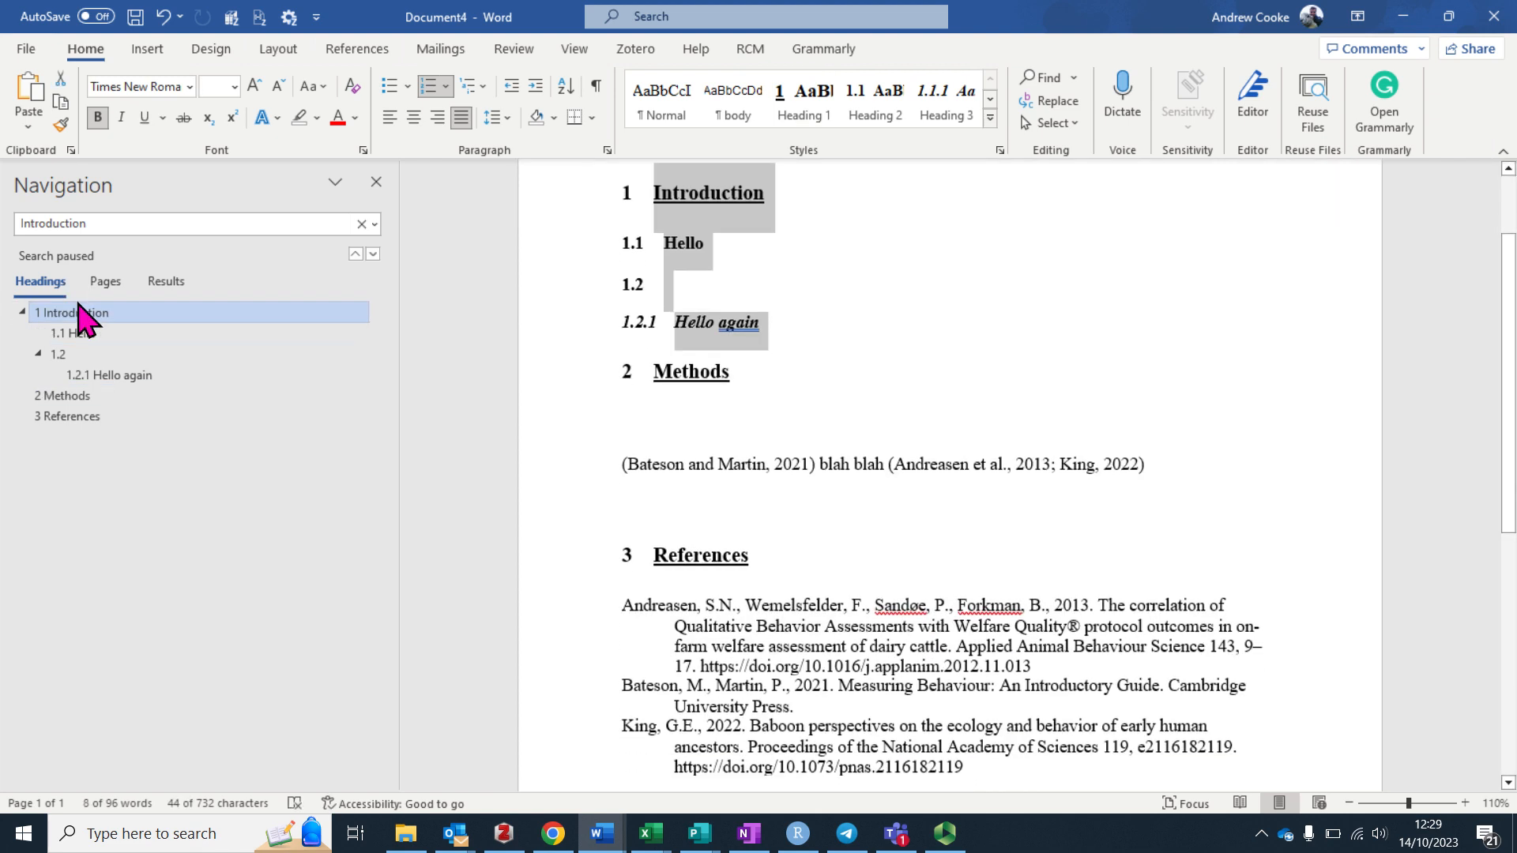
pyautogui.scroll(2, 738, 423)
# Step: Insert the "hh" picture from the Pictures folder on a new line beneath the "Hello" subheading
pyautogui.click(765, 348)
pyautogui.click(746, 354)
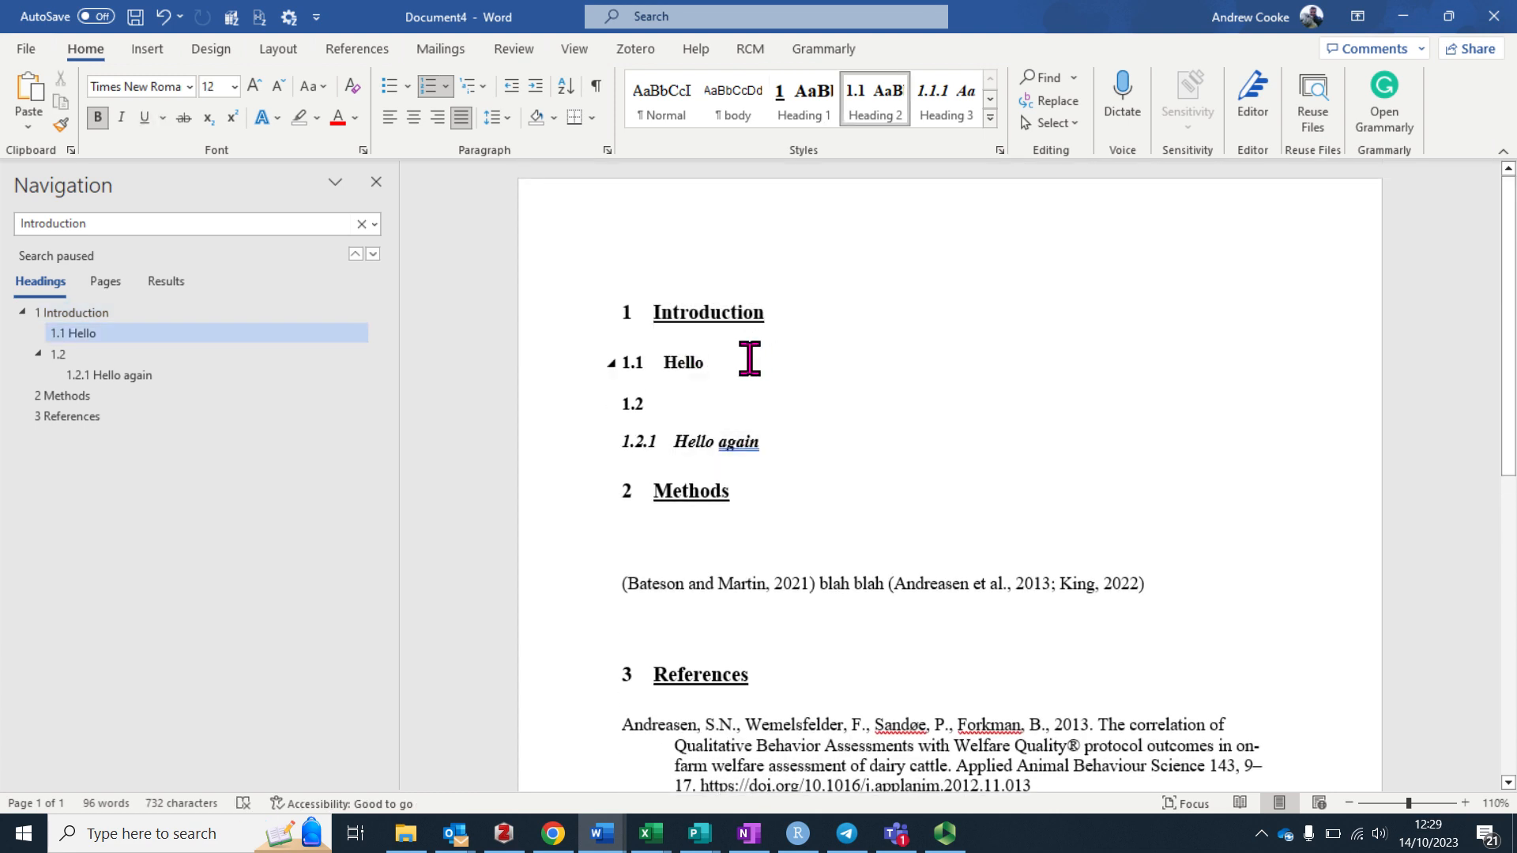
pyautogui.press('Return')
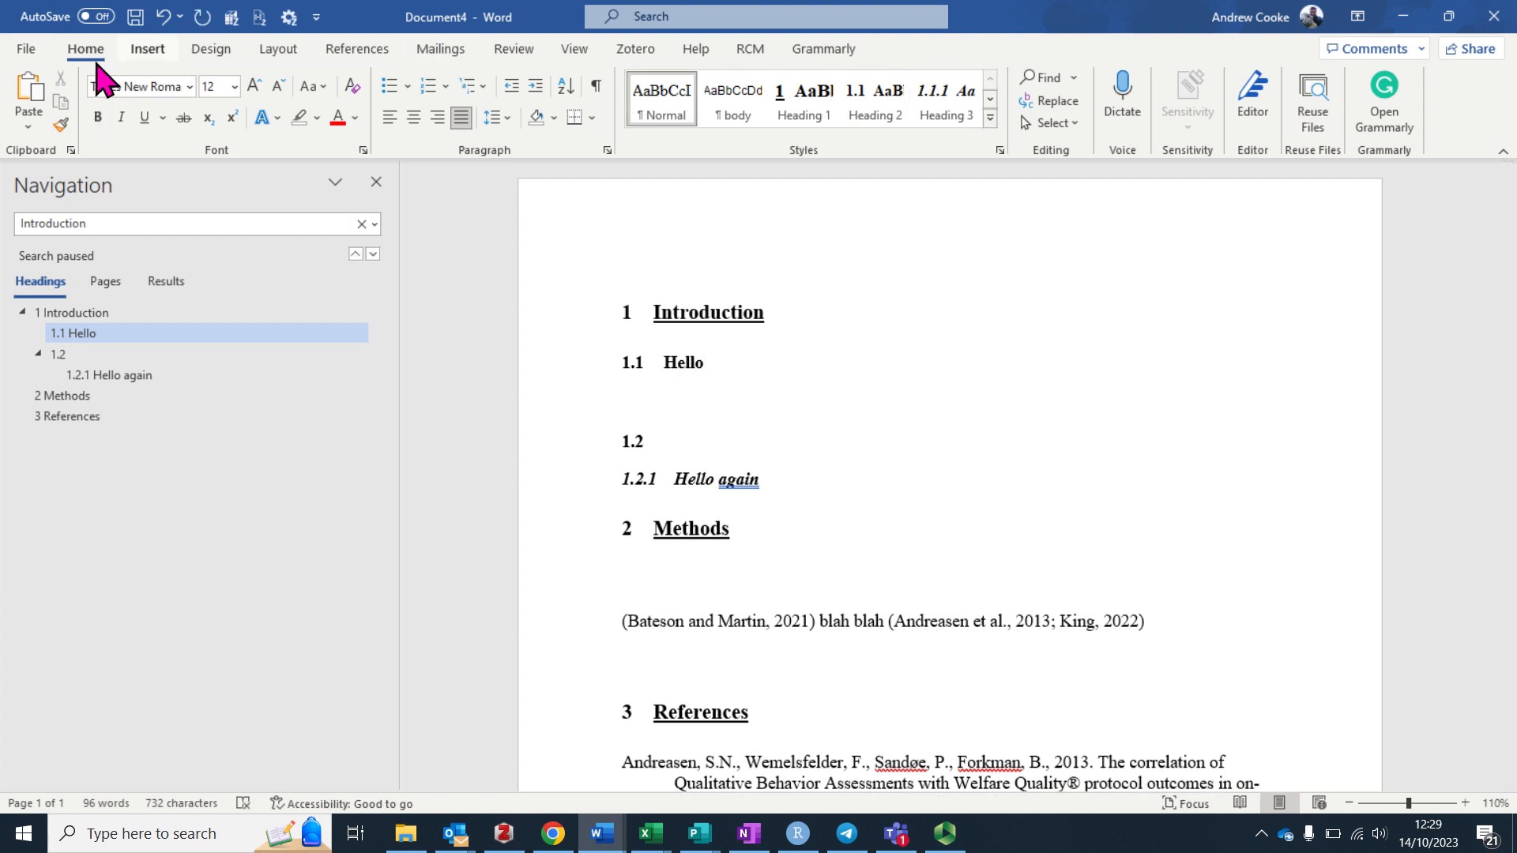
pyautogui.click(147, 54)
pyautogui.click(194, 109)
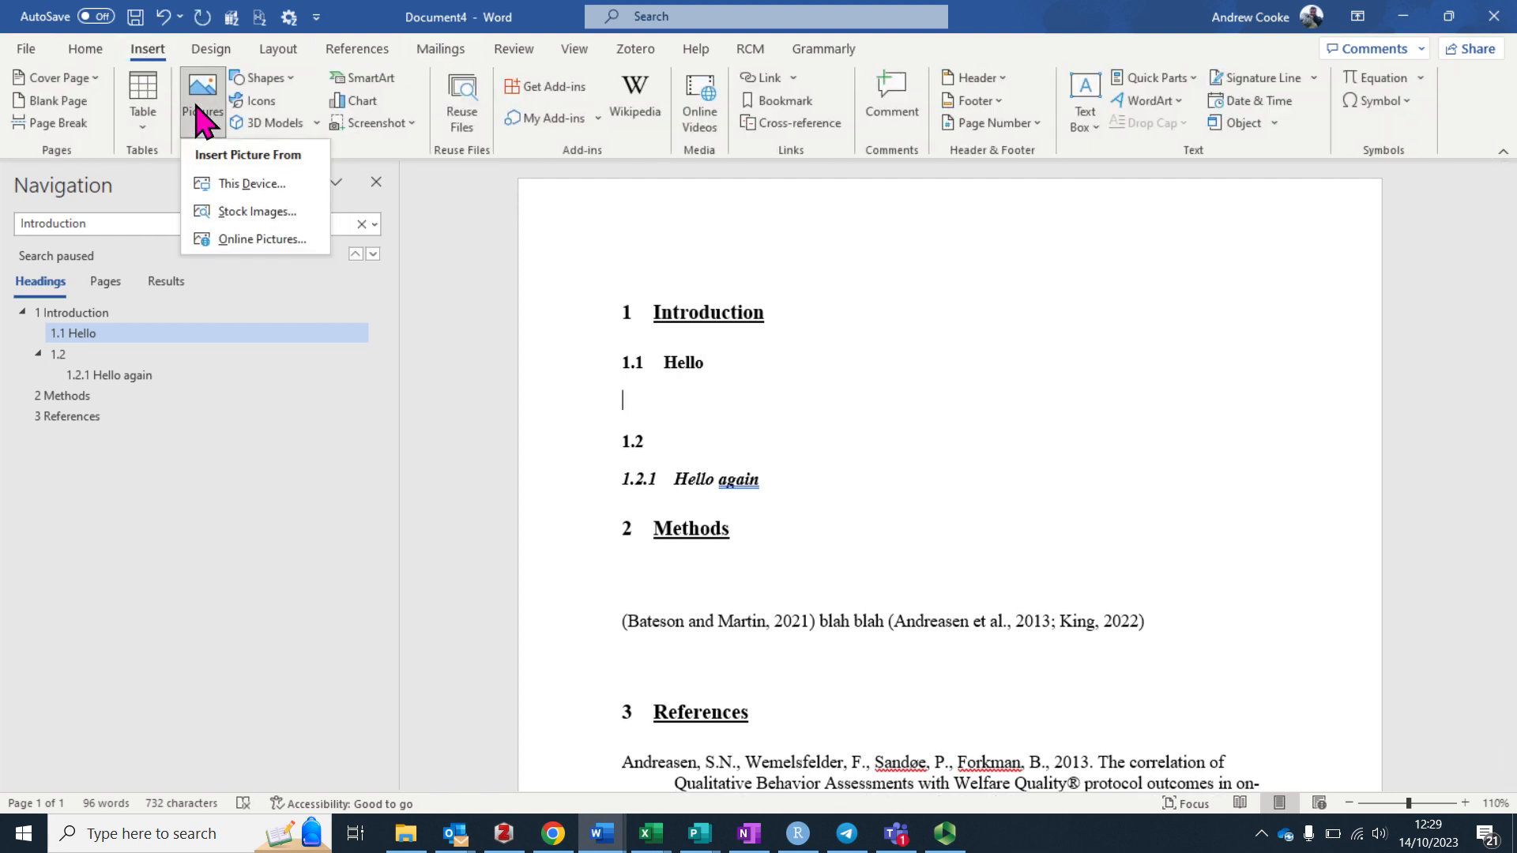
pyautogui.click(225, 183)
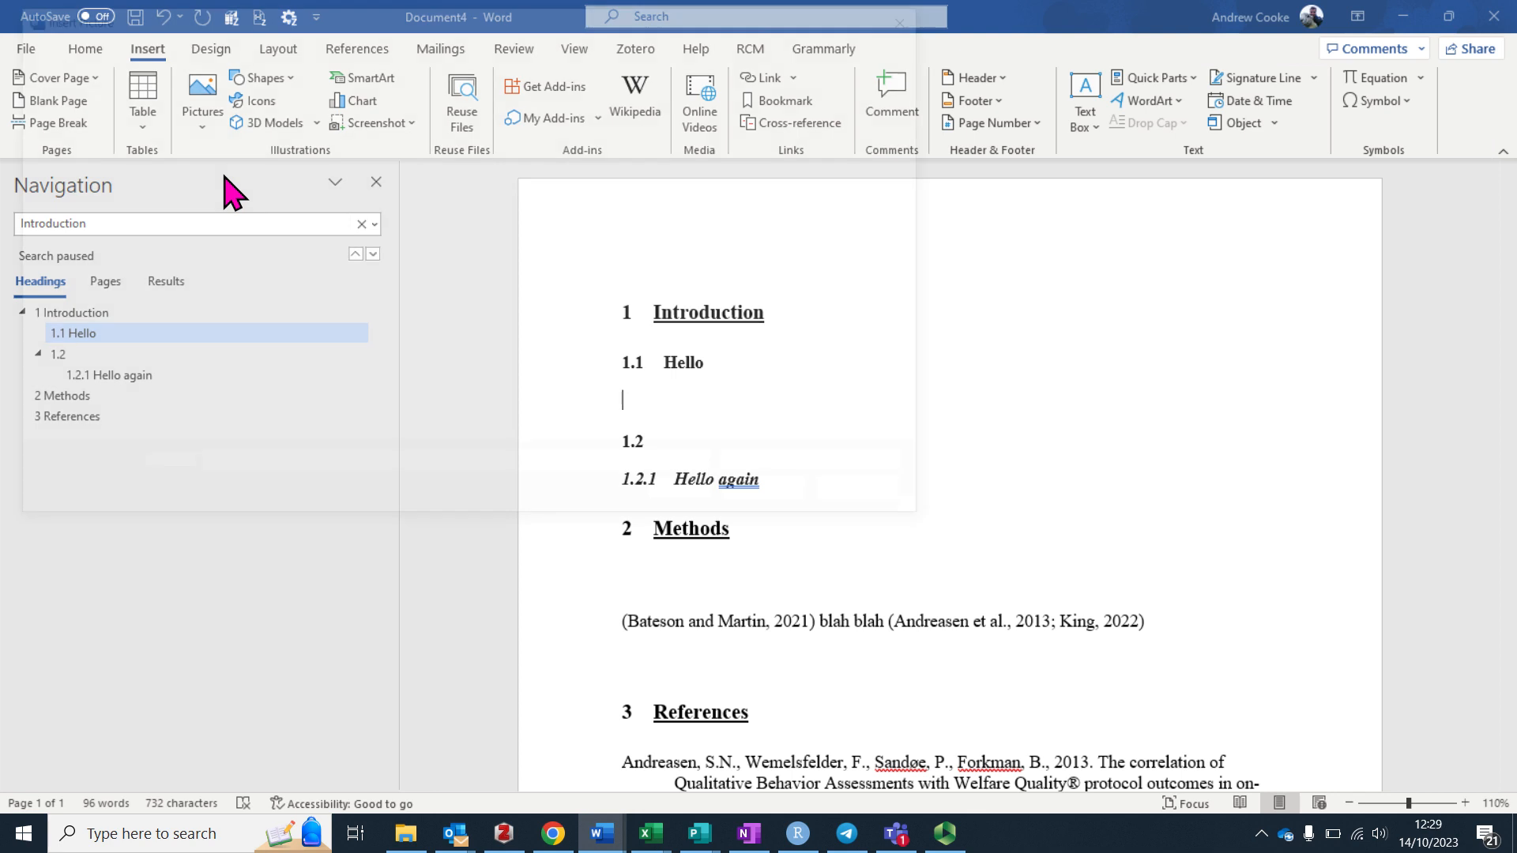
pyautogui.scroll(3, 89, 215)
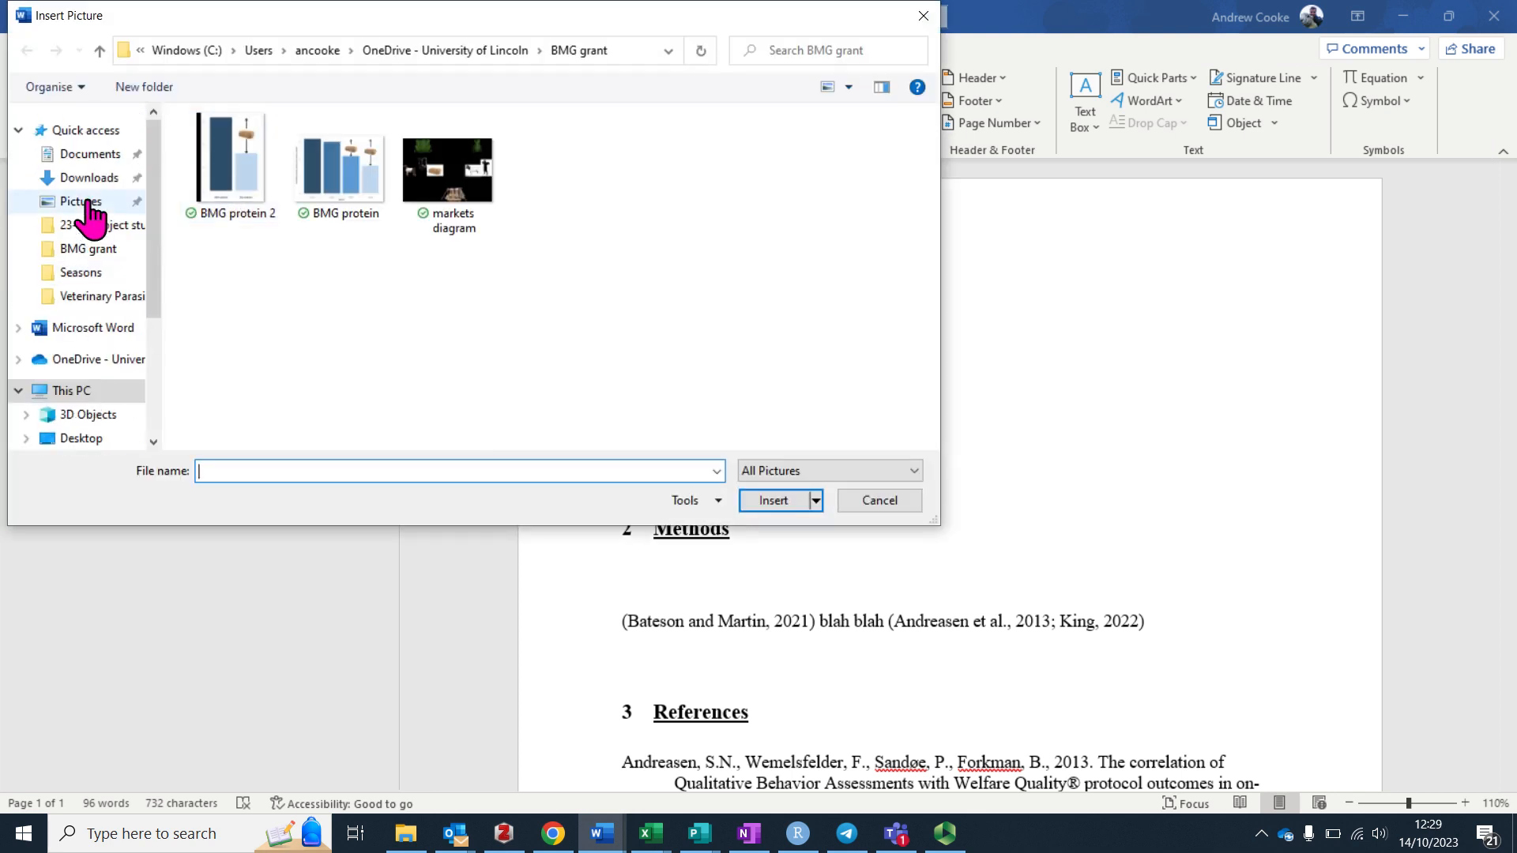
pyautogui.click(85, 154)
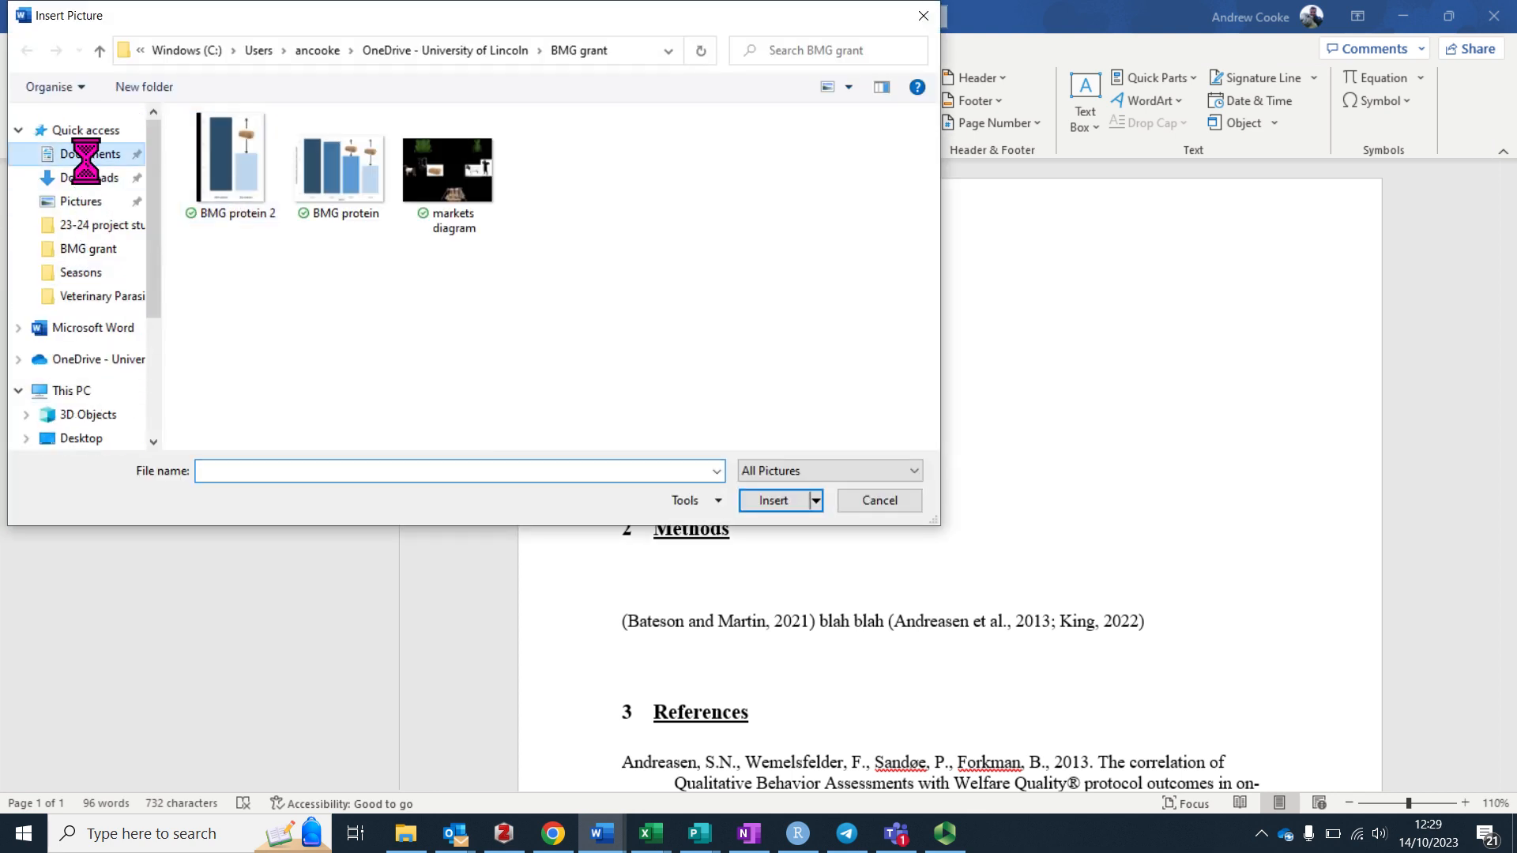
pyautogui.click(98, 360)
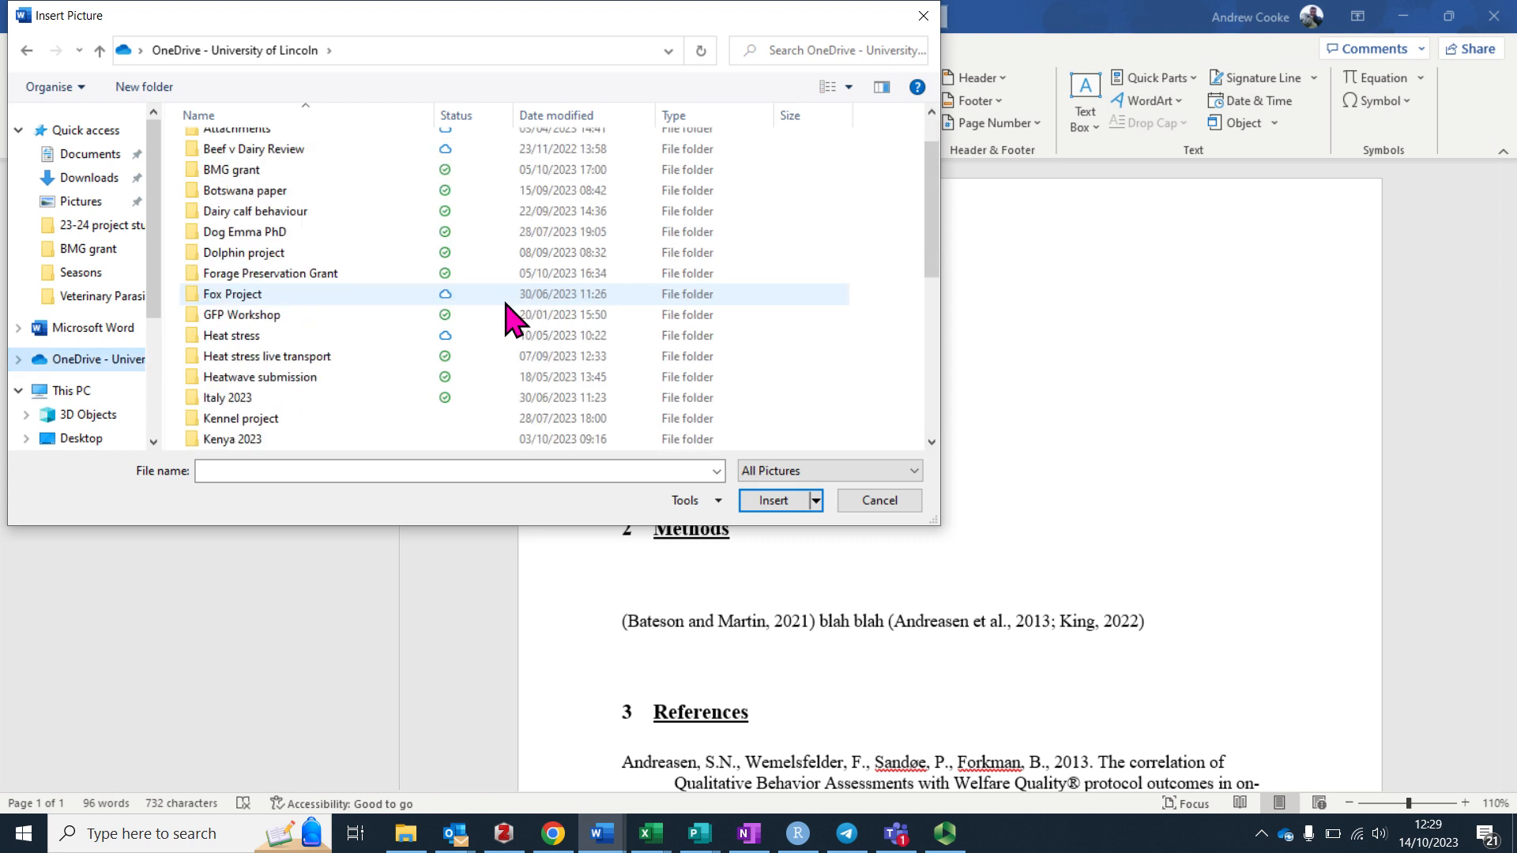
pyautogui.scroll(-6, 508, 316)
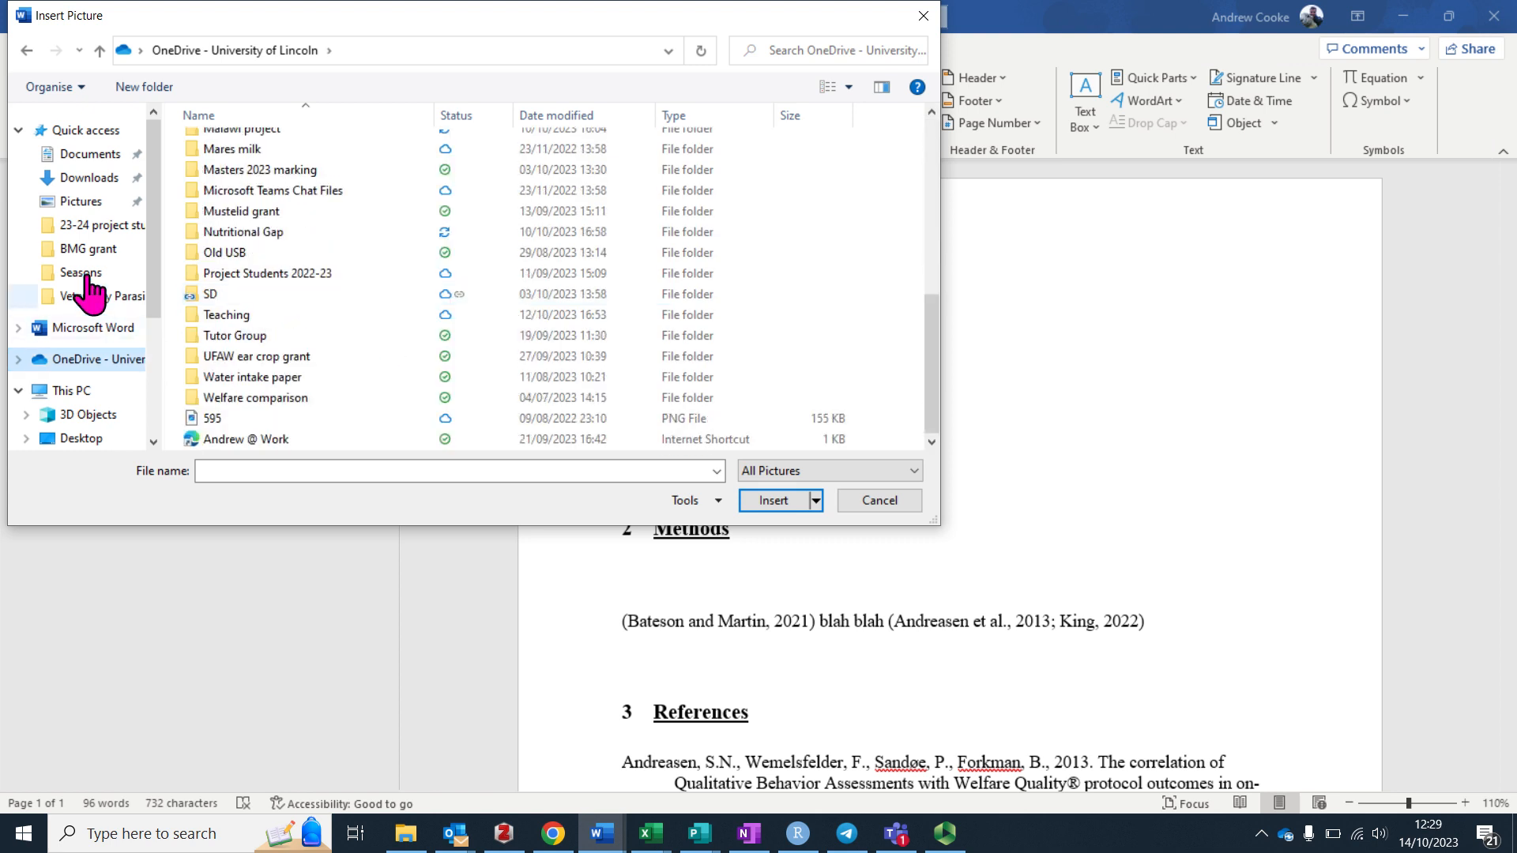
pyautogui.click(92, 204)
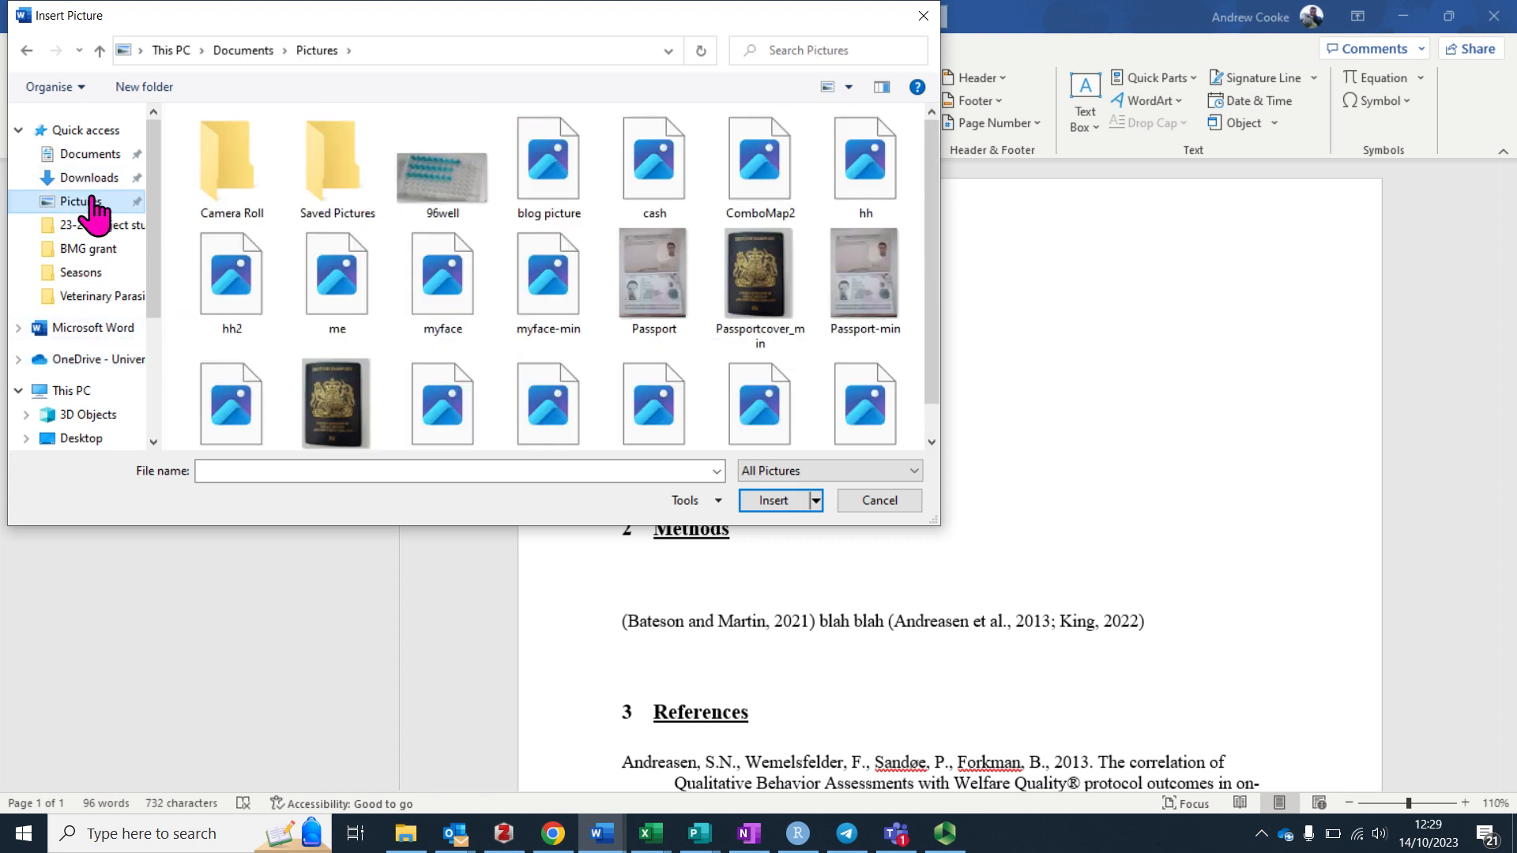
pyautogui.doubleClick(866, 188)
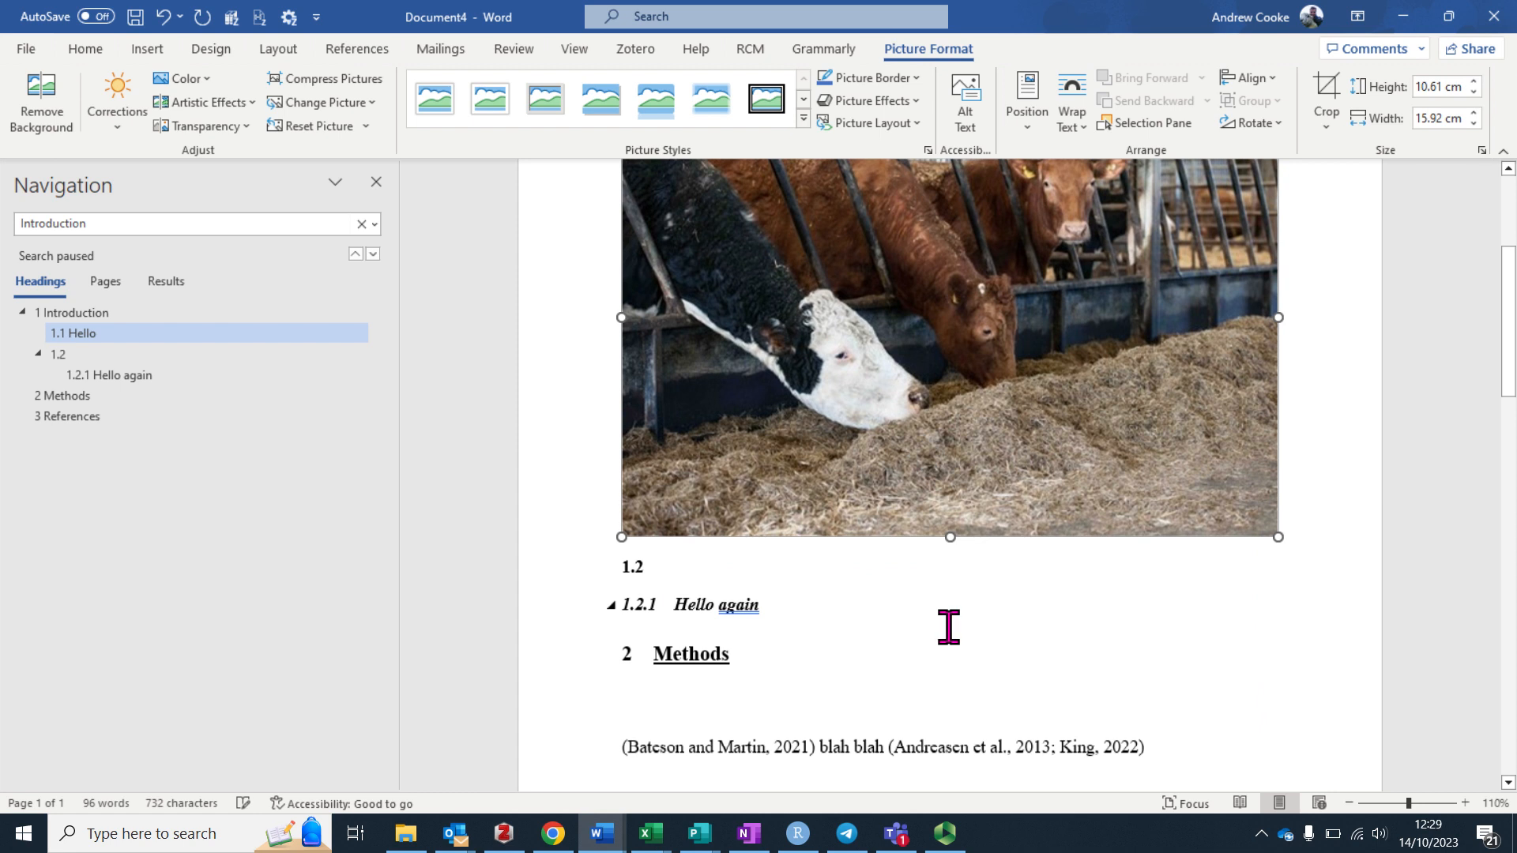
pyautogui.click(947, 628)
# Step: Add the caption "Figure 1 - Cows eating" below the cow picture, using the Figure label
pyautogui.scroll(2, 948, 632)
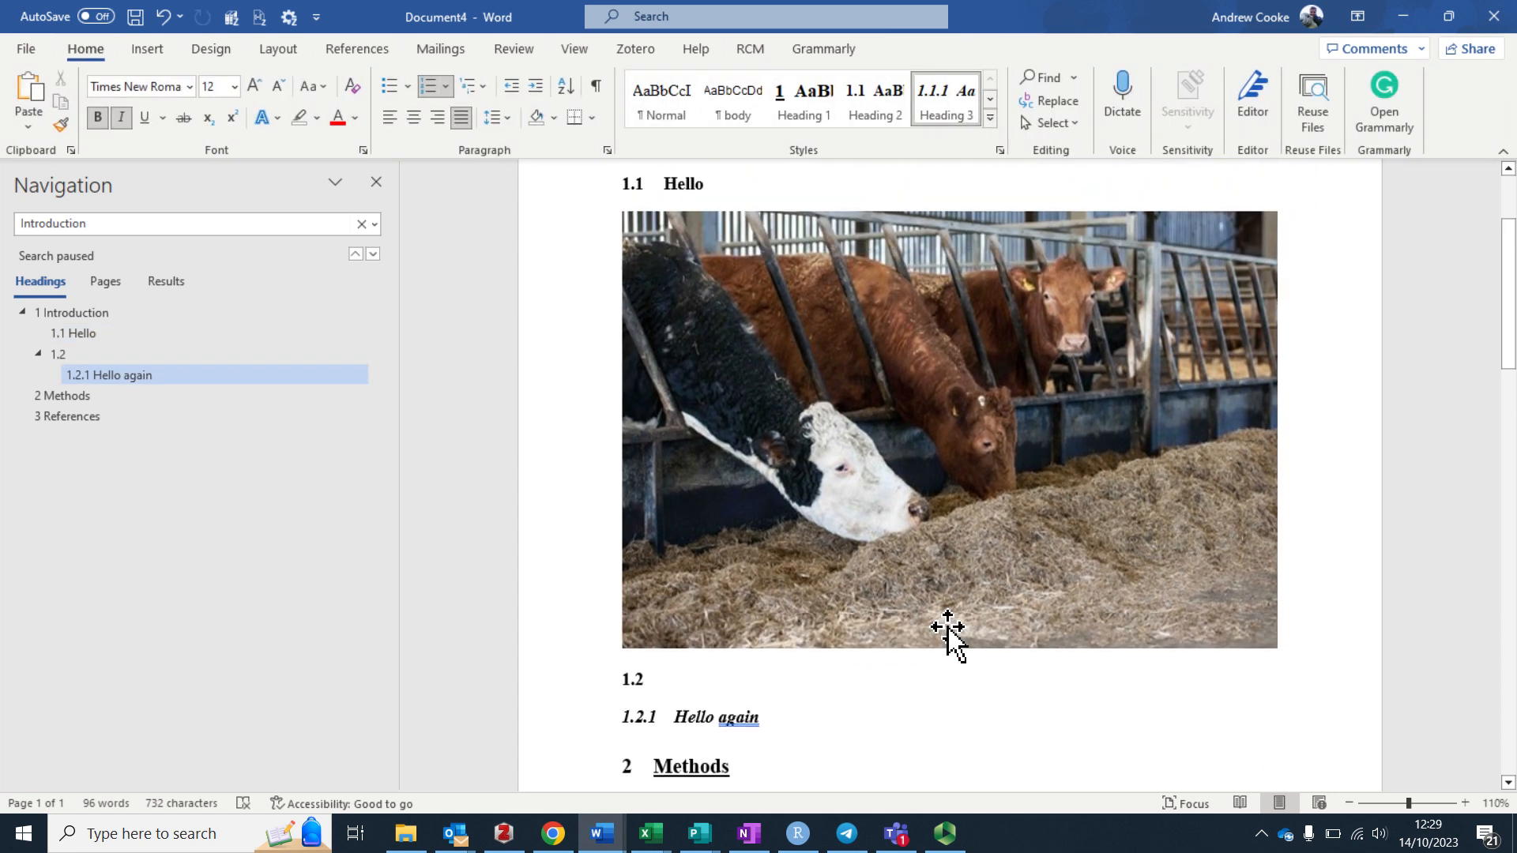
pyautogui.rightClick(891, 553)
pyautogui.click(947, 419)
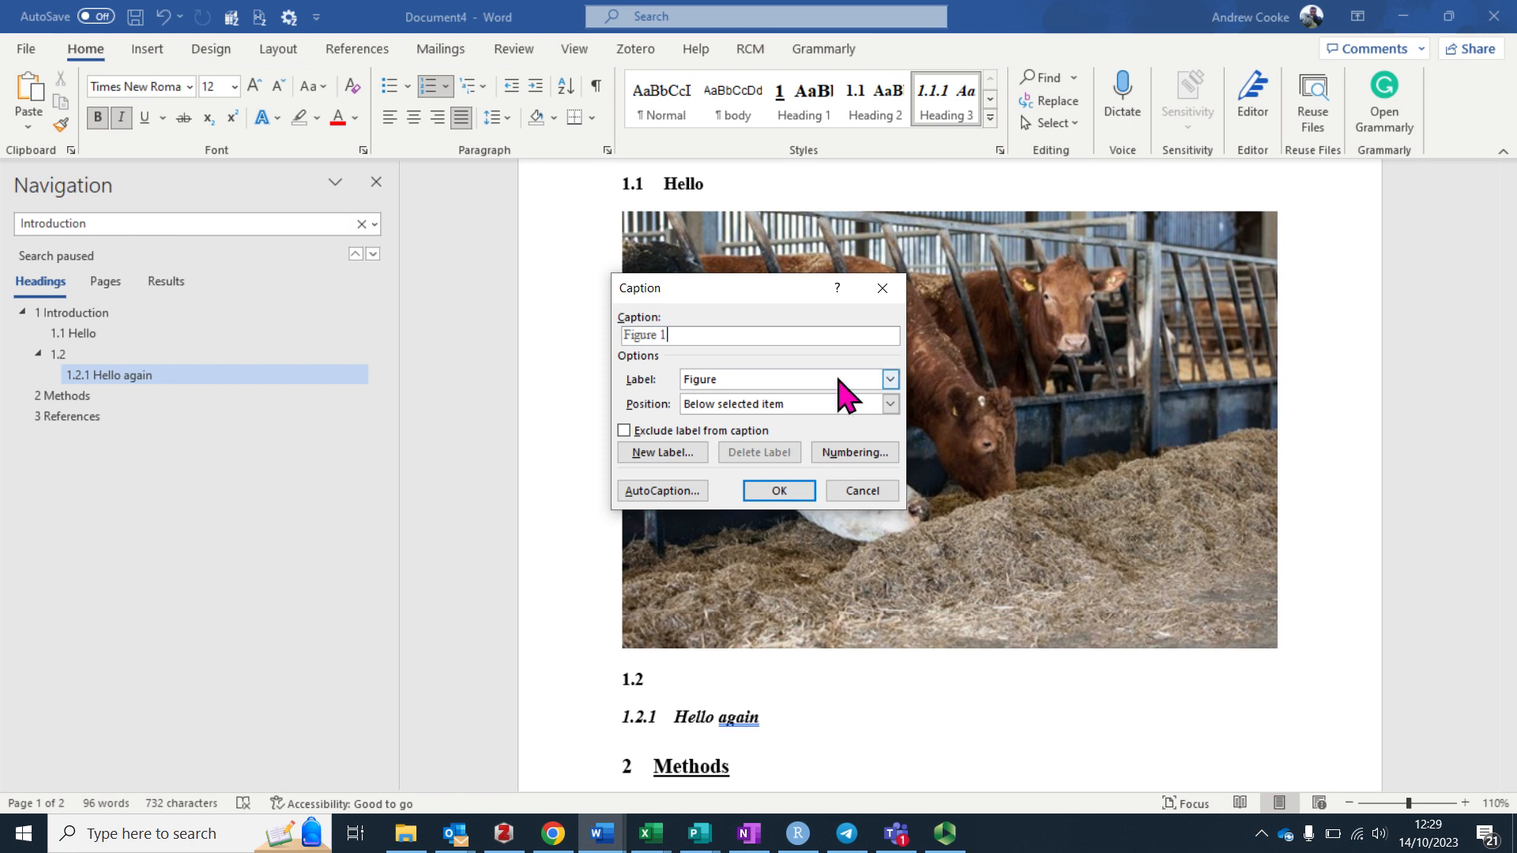
pyautogui.click(890, 380)
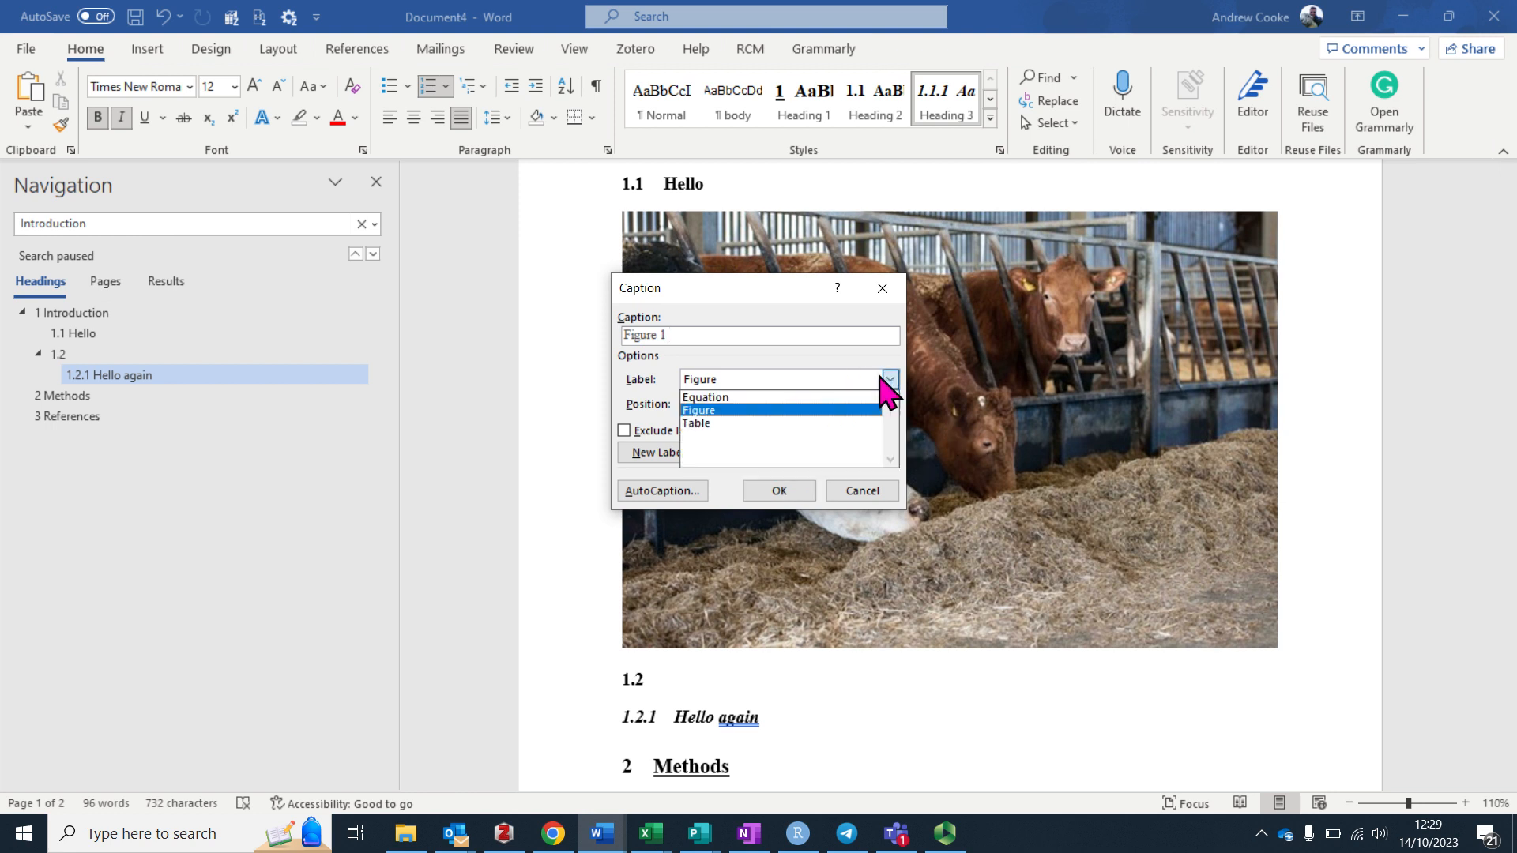
pyautogui.click(699, 410)
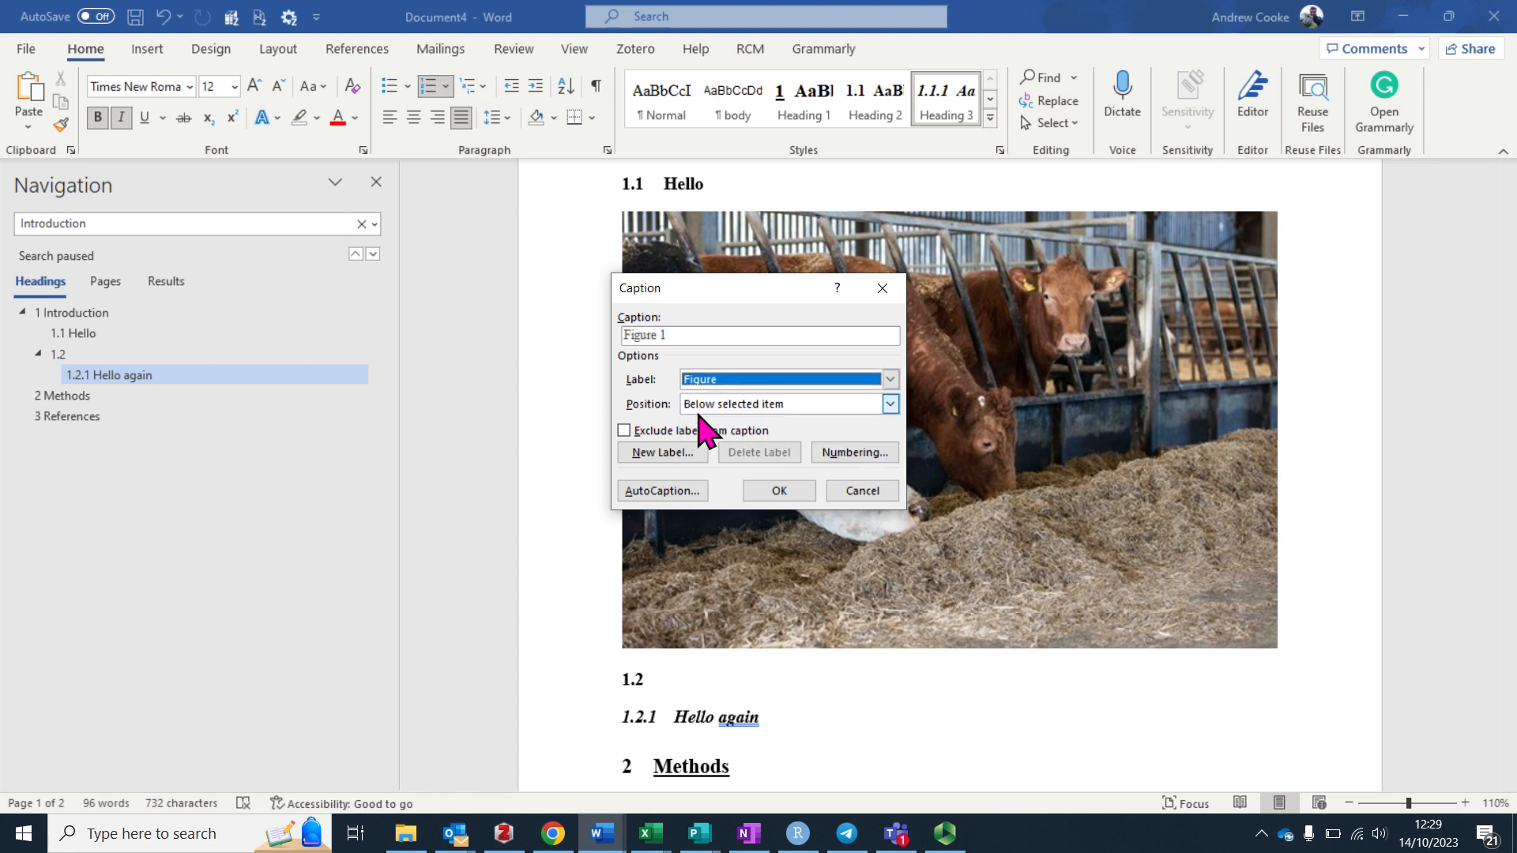
pyautogui.click(691, 335)
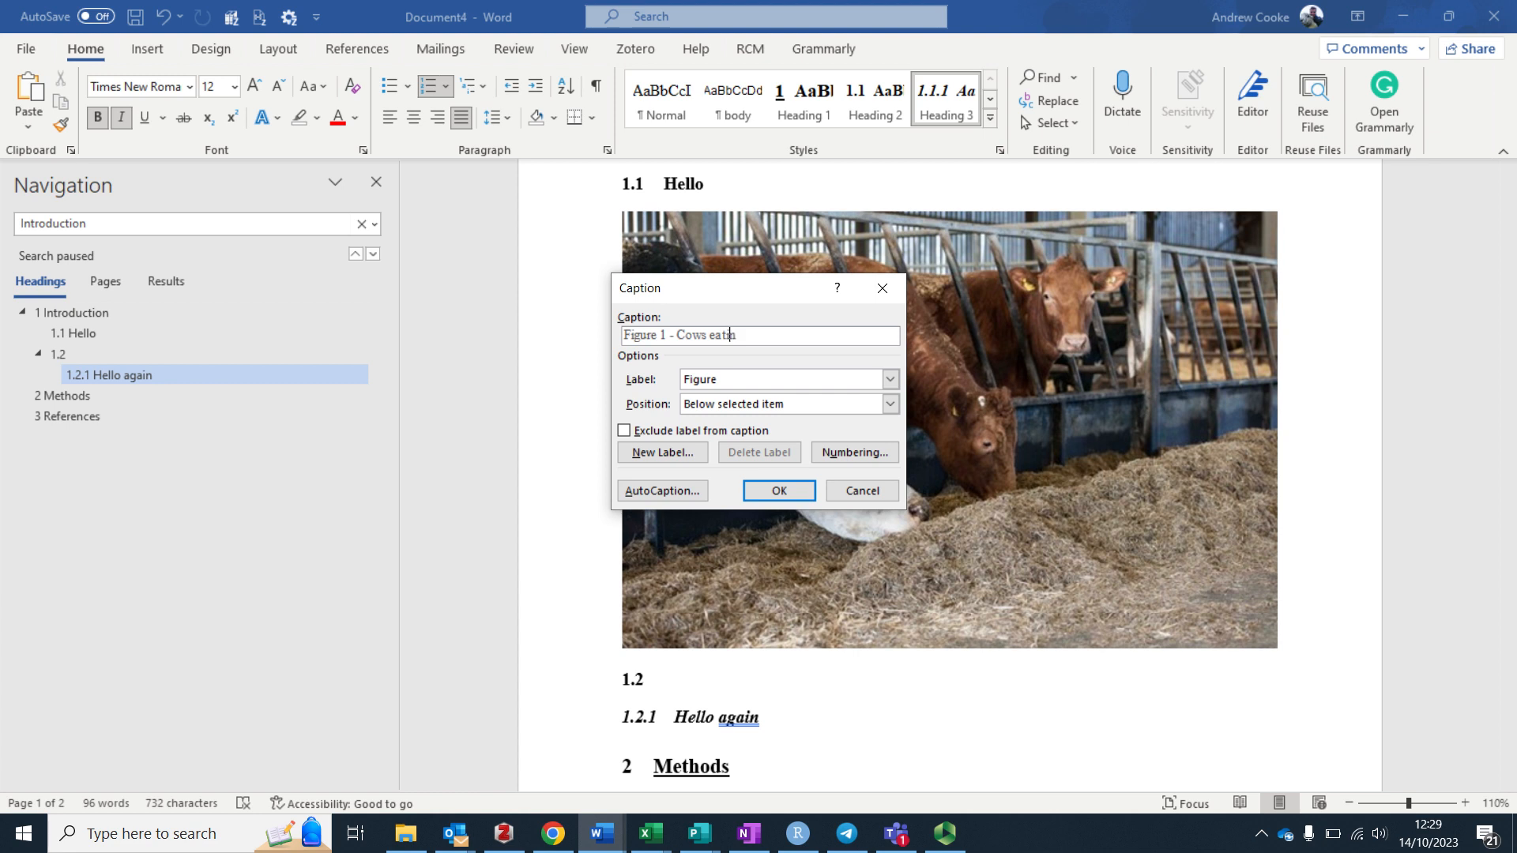
pyautogui.click(890, 404)
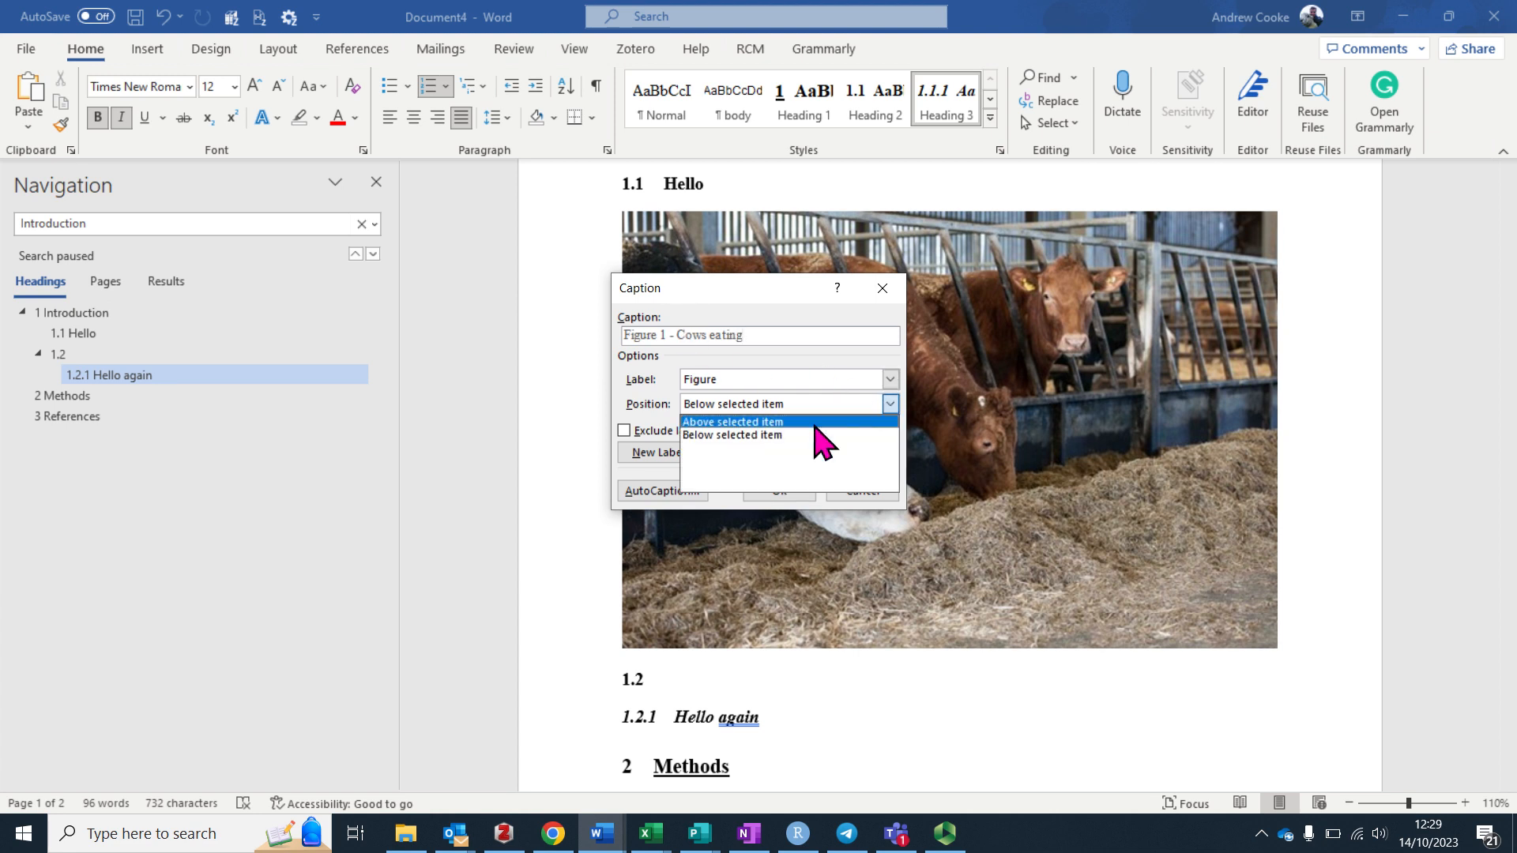
pyautogui.click(789, 435)
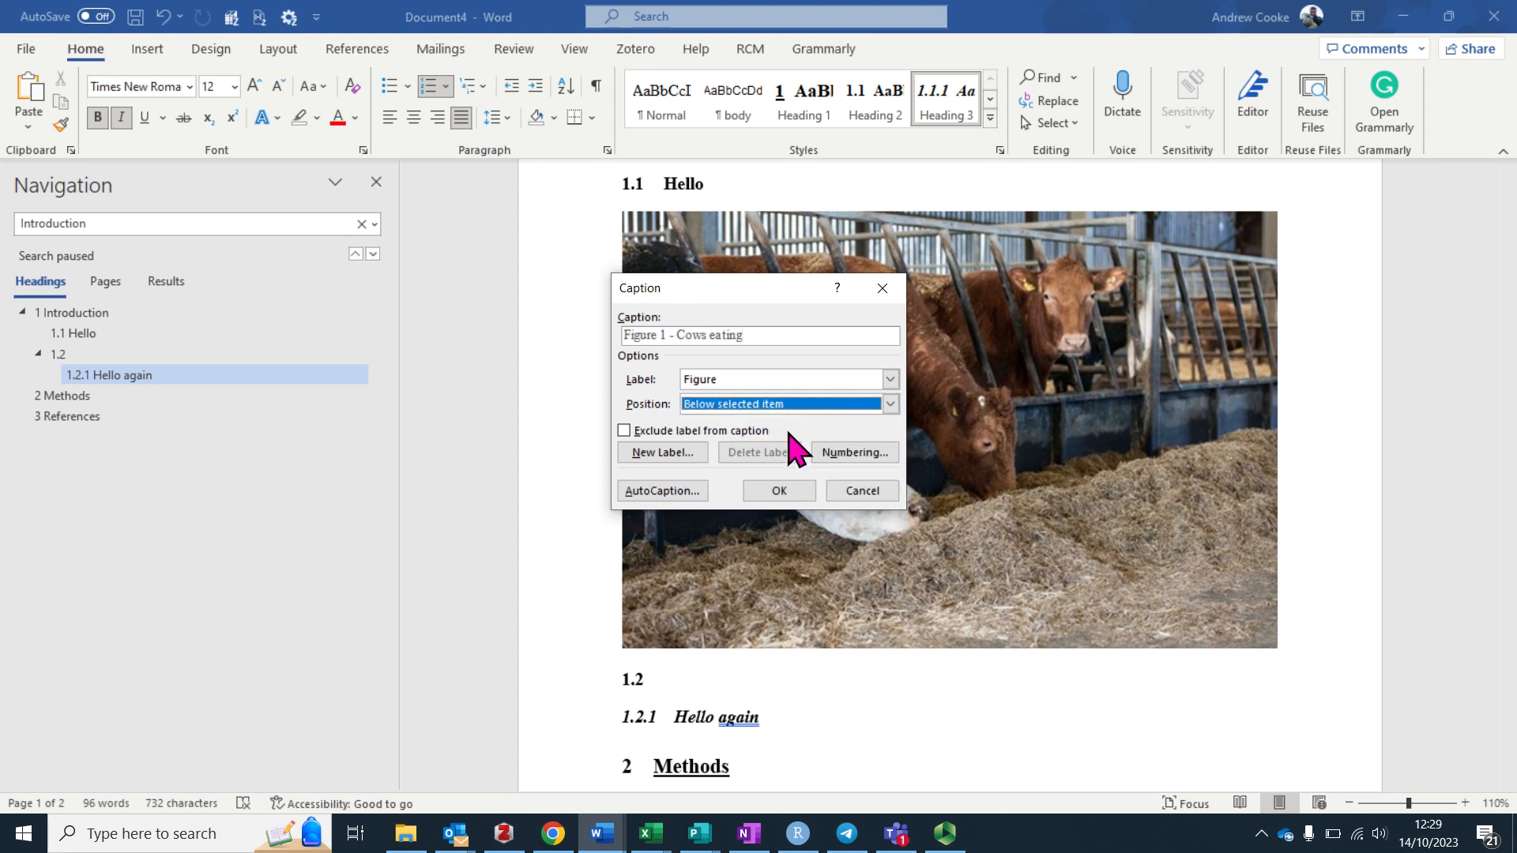
pyautogui.click(776, 490)
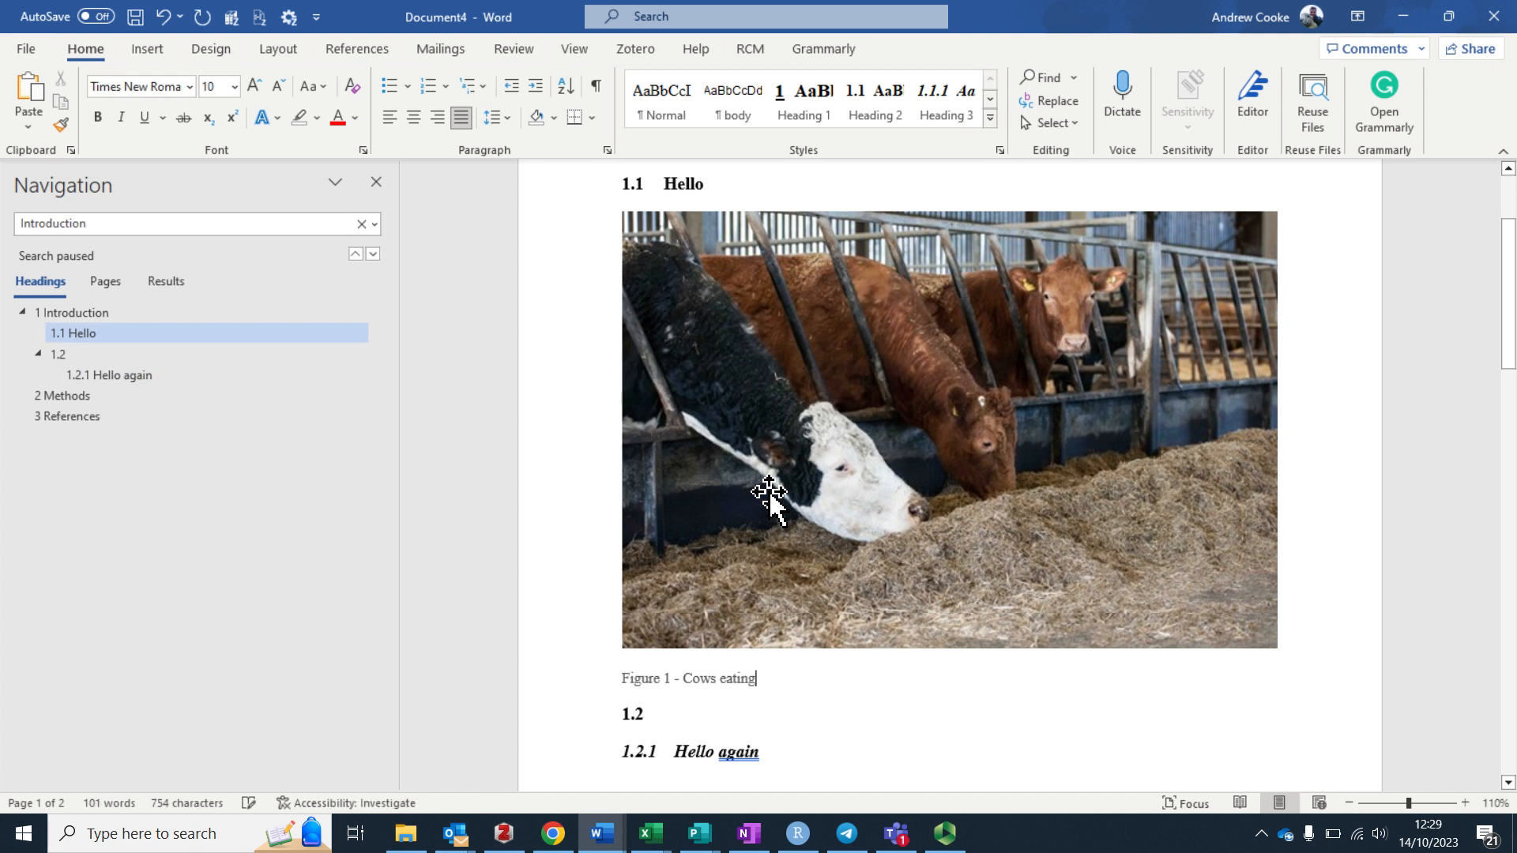
# Step: Write "Cows like to eat" on a new line between the "Hello" subheading and the cow picture
pyautogui.scroll(1, 770, 494)
pyautogui.scroll(2, 770, 496)
pyautogui.click(718, 366)
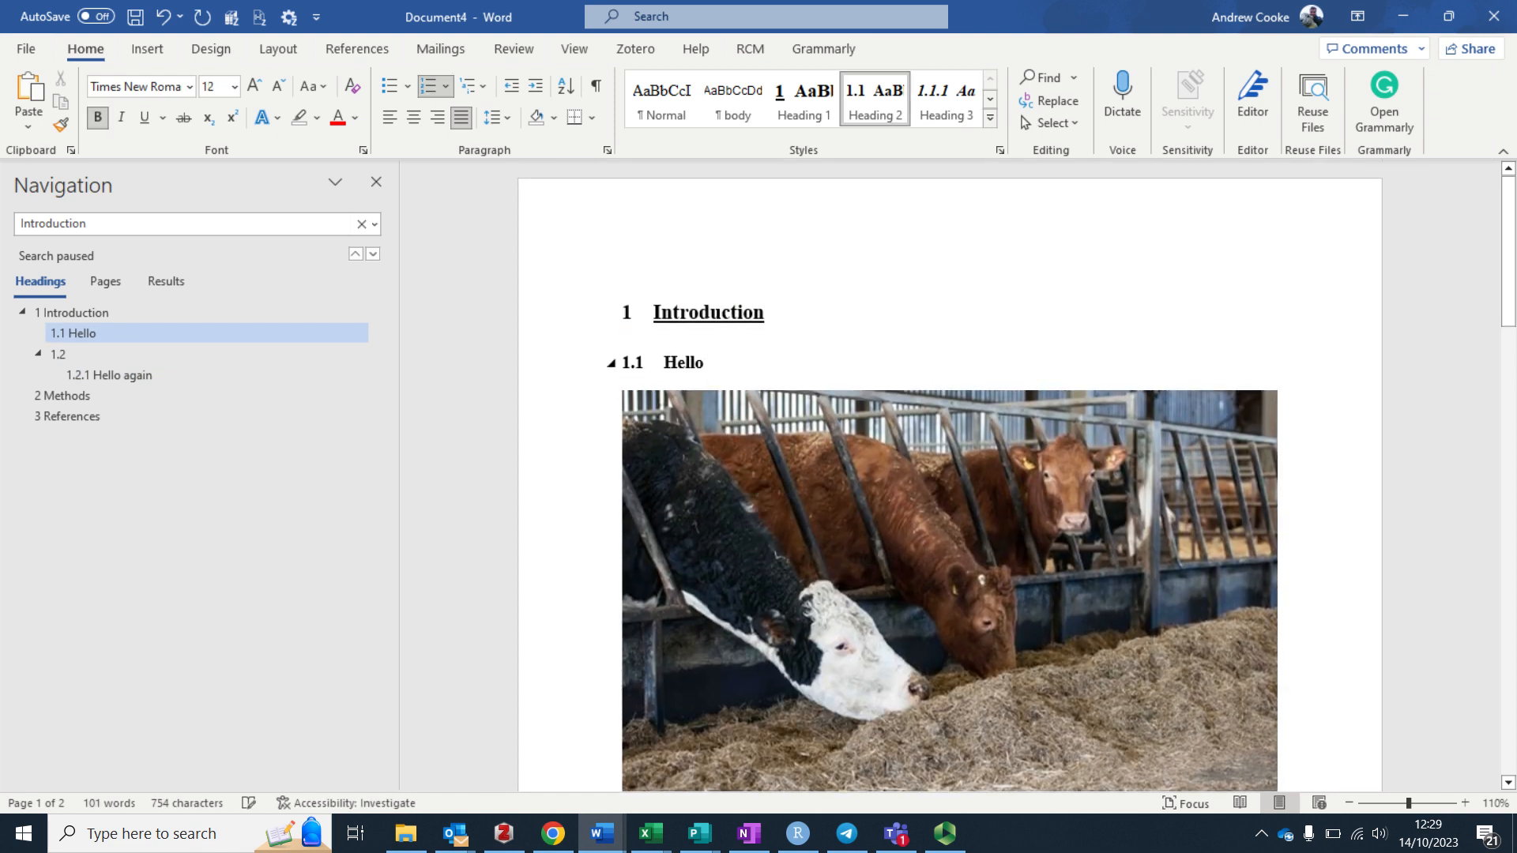
pyautogui.press('Return')
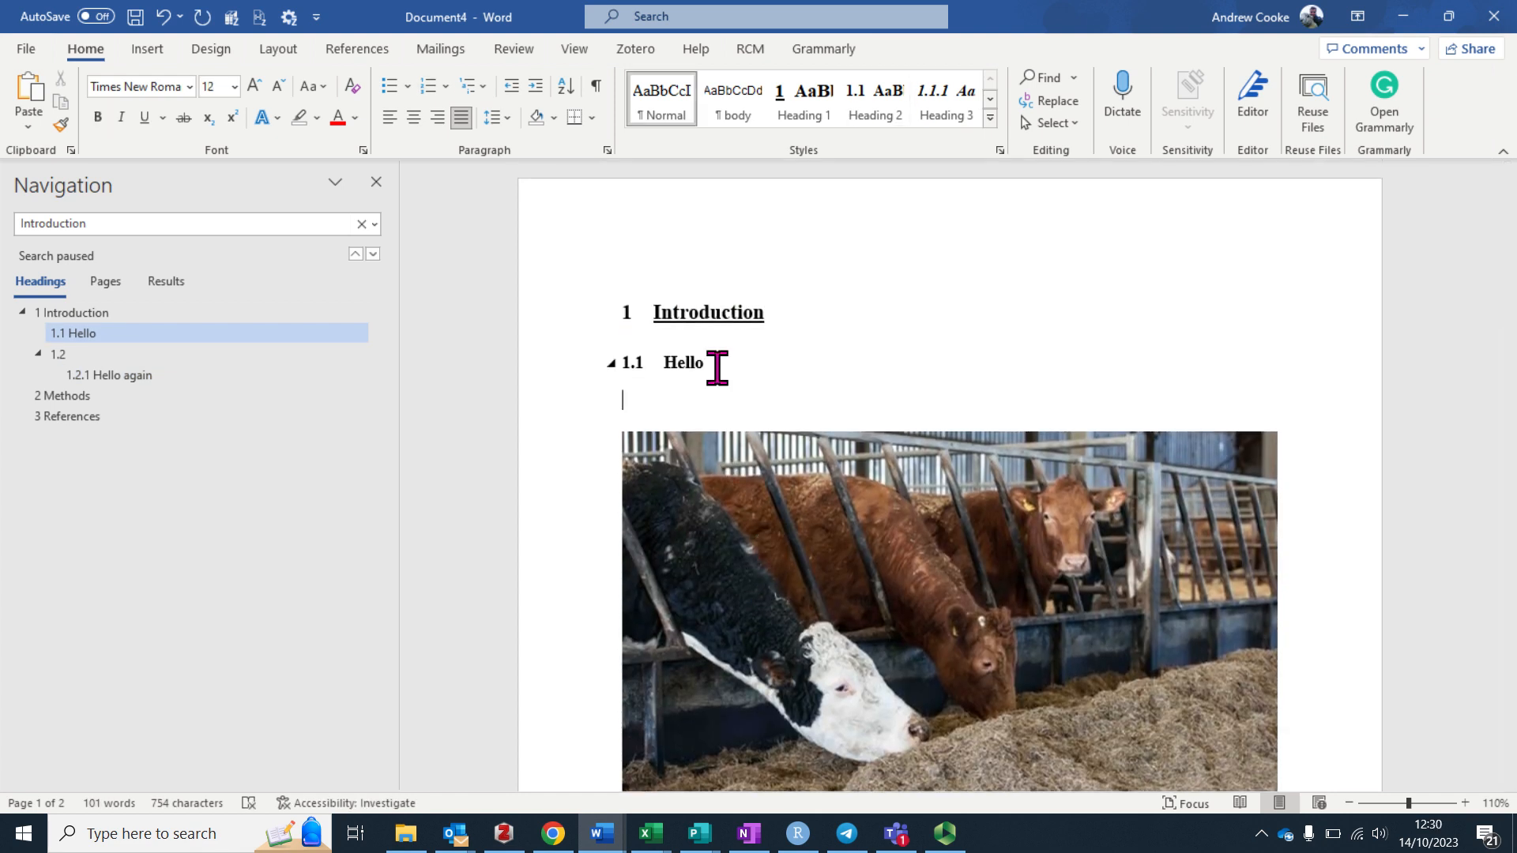
pyautogui.write('Cows like to eat')
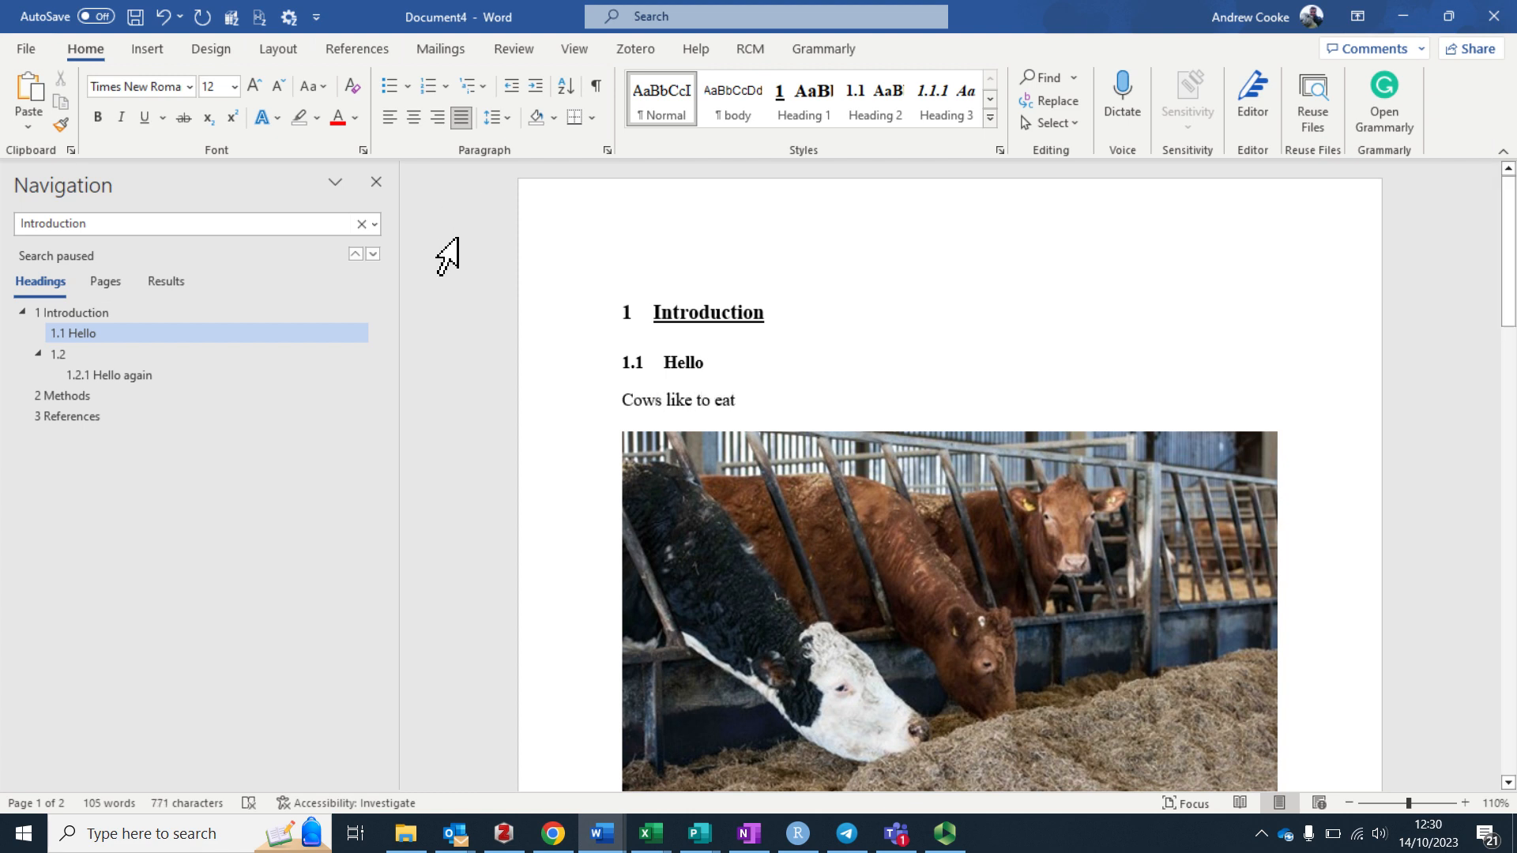
# Step: Insert a cross-reference to the "Cows eating" figure after "Cows like to eat", showing only label and number
pyautogui.click(353, 49)
pyautogui.click(788, 127)
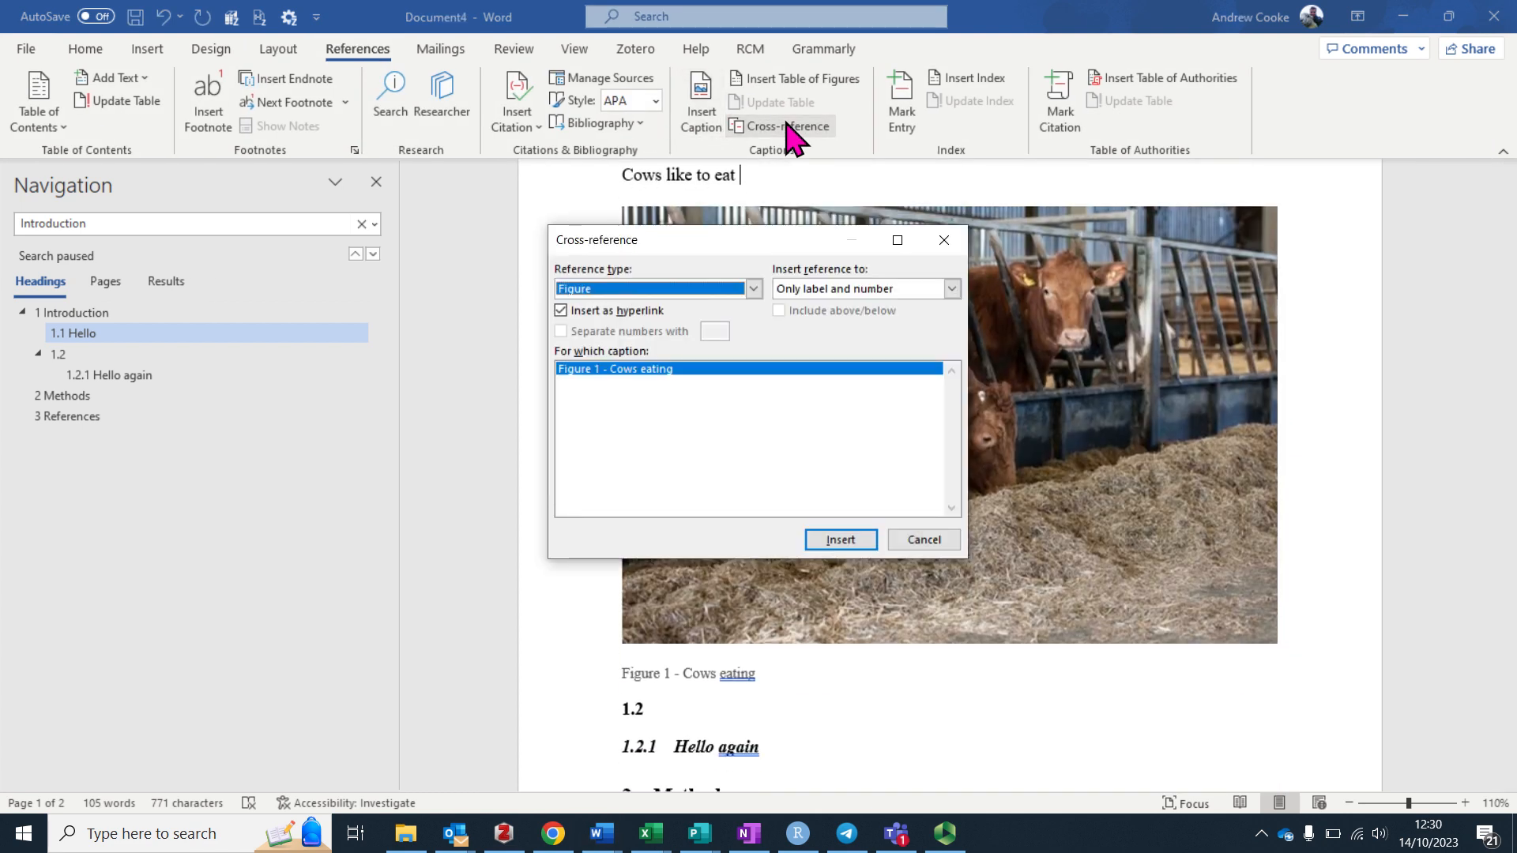
pyautogui.click(752, 289)
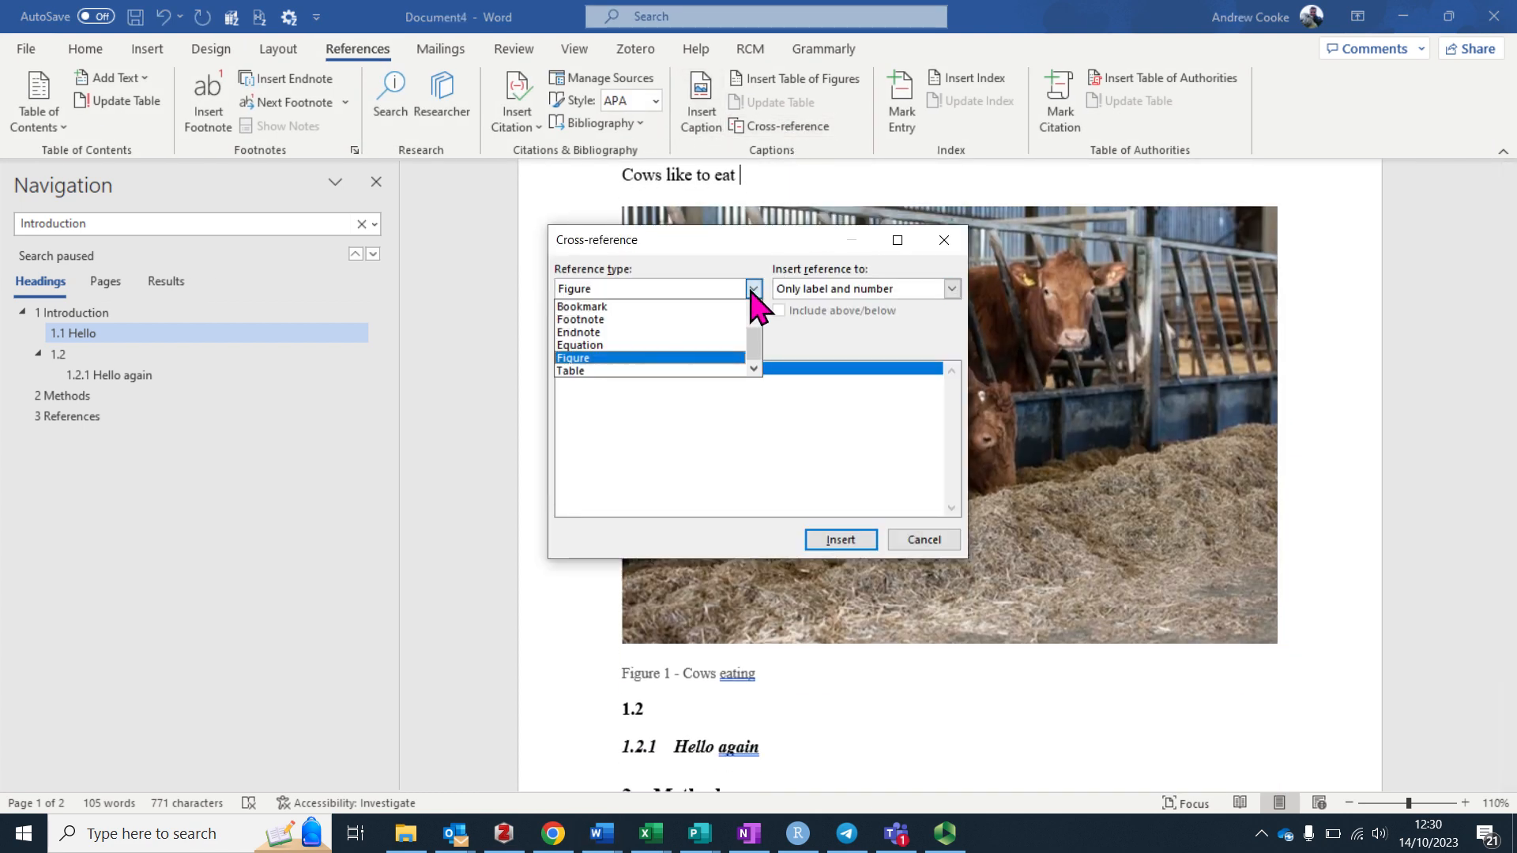
pyautogui.click(594, 360)
pyautogui.click(648, 378)
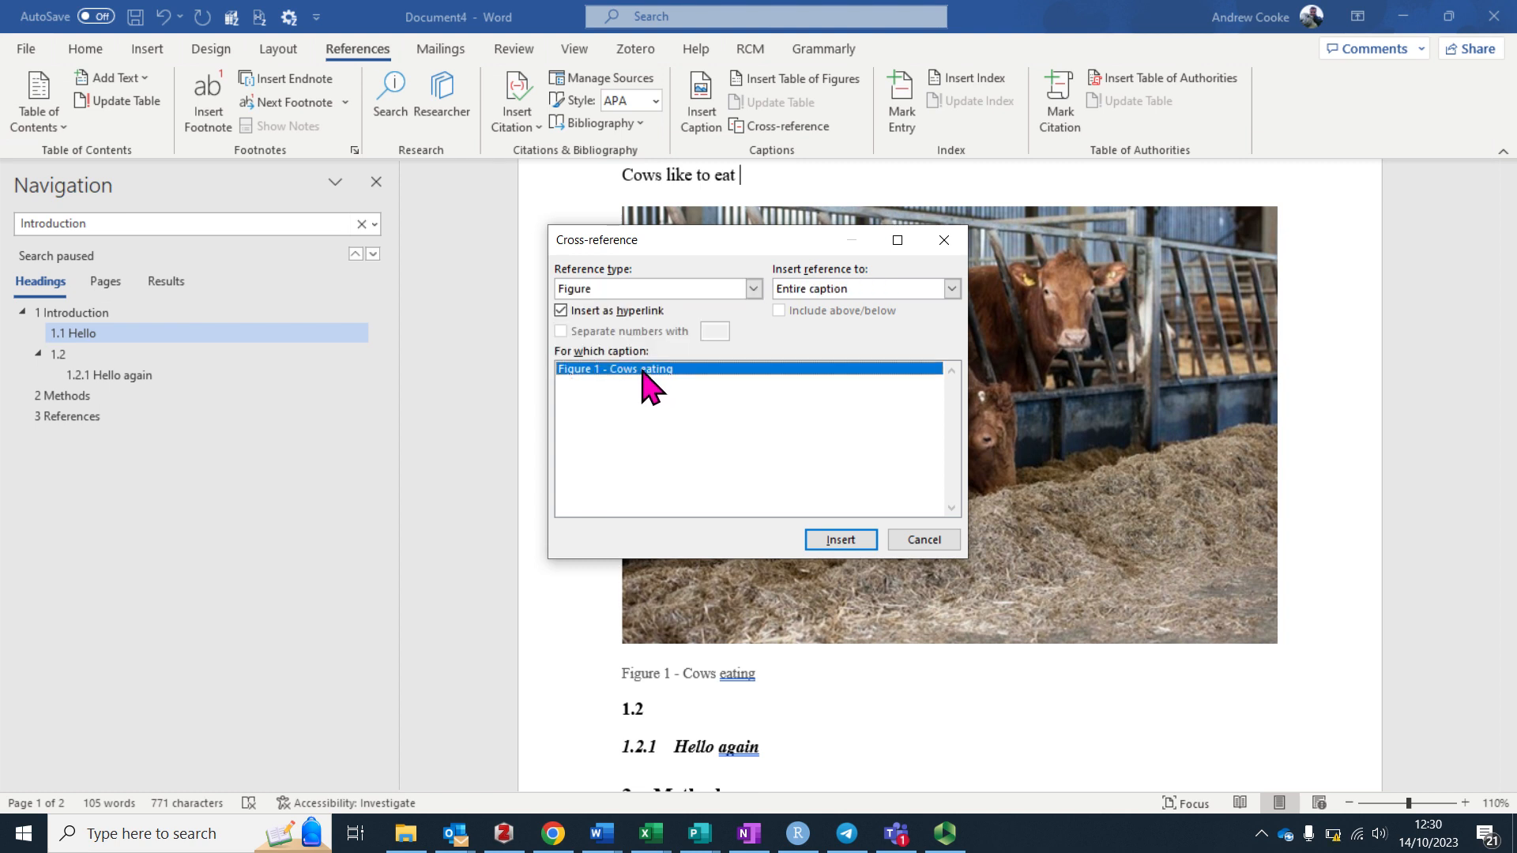
pyautogui.click(952, 289)
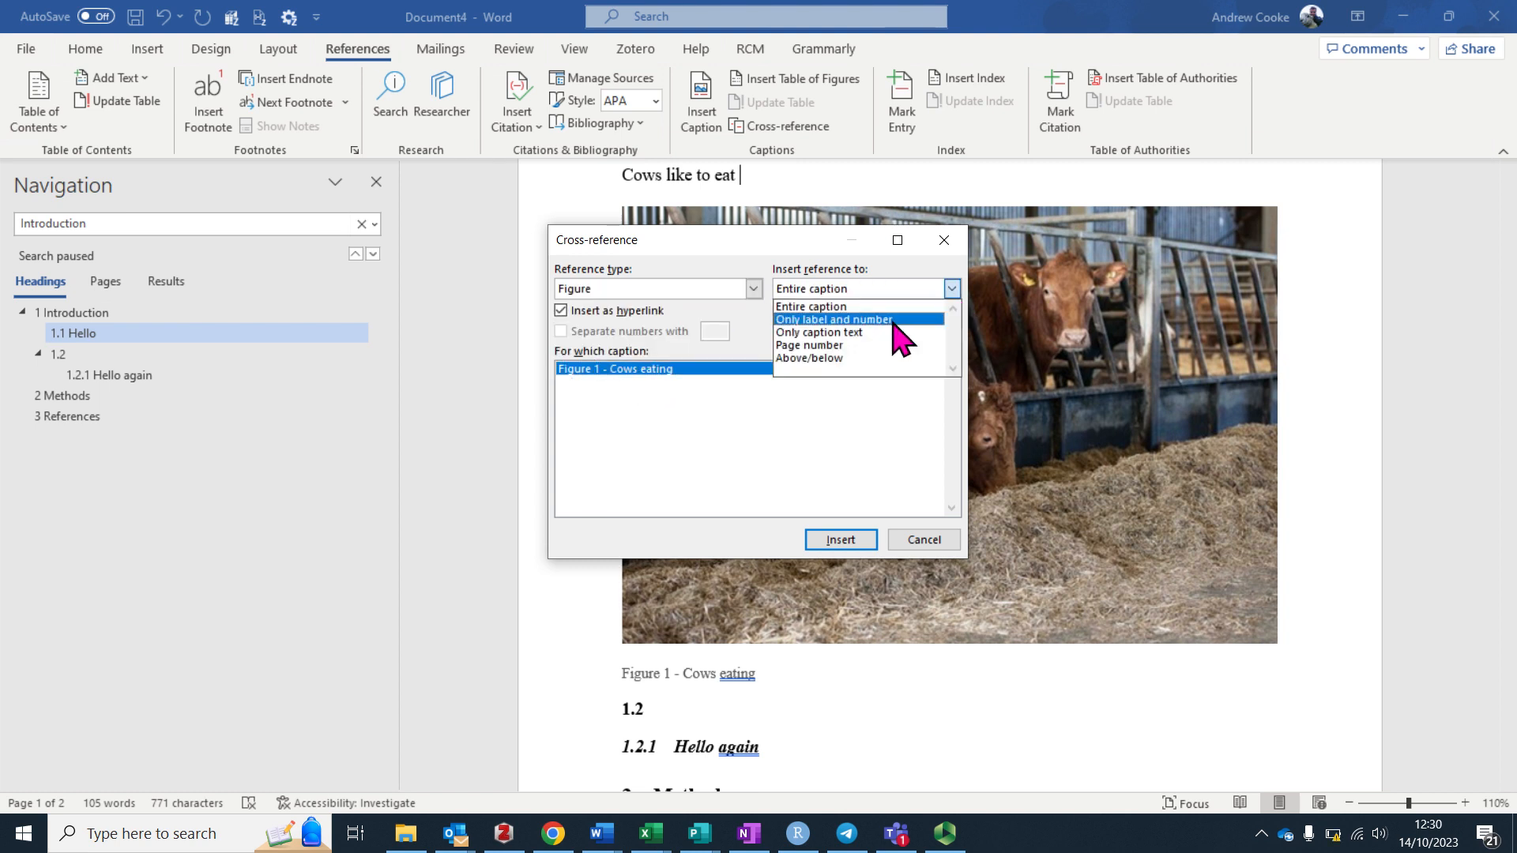
pyautogui.click(836, 319)
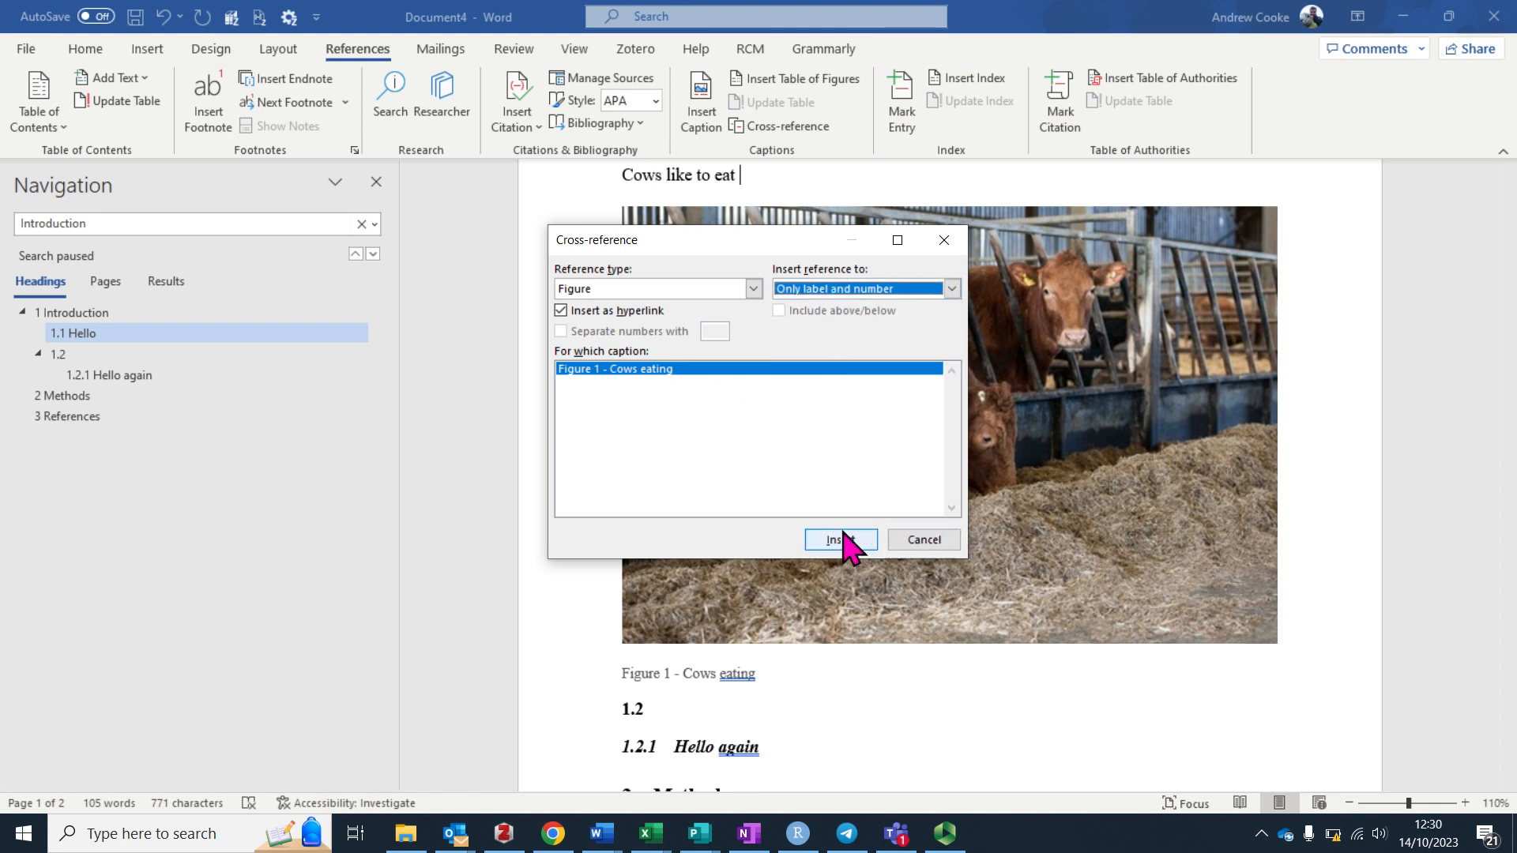
pyautogui.click(905, 542)
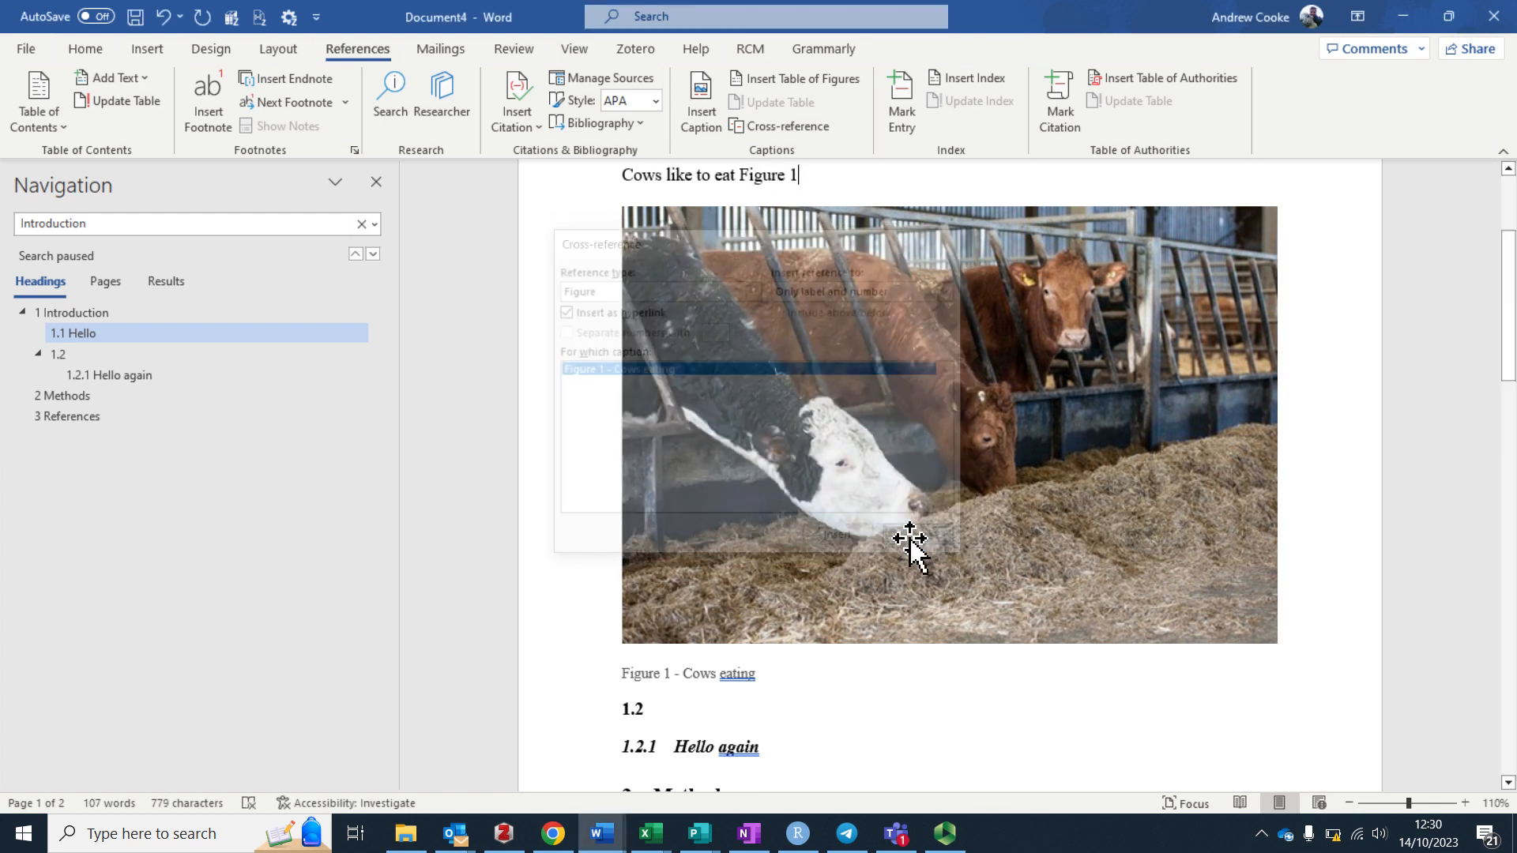
# Step: Enclose the figure cross-reference after "Cows like to eat" in parentheses
pyautogui.scroll(3, 869, 510)
pyautogui.write(')')
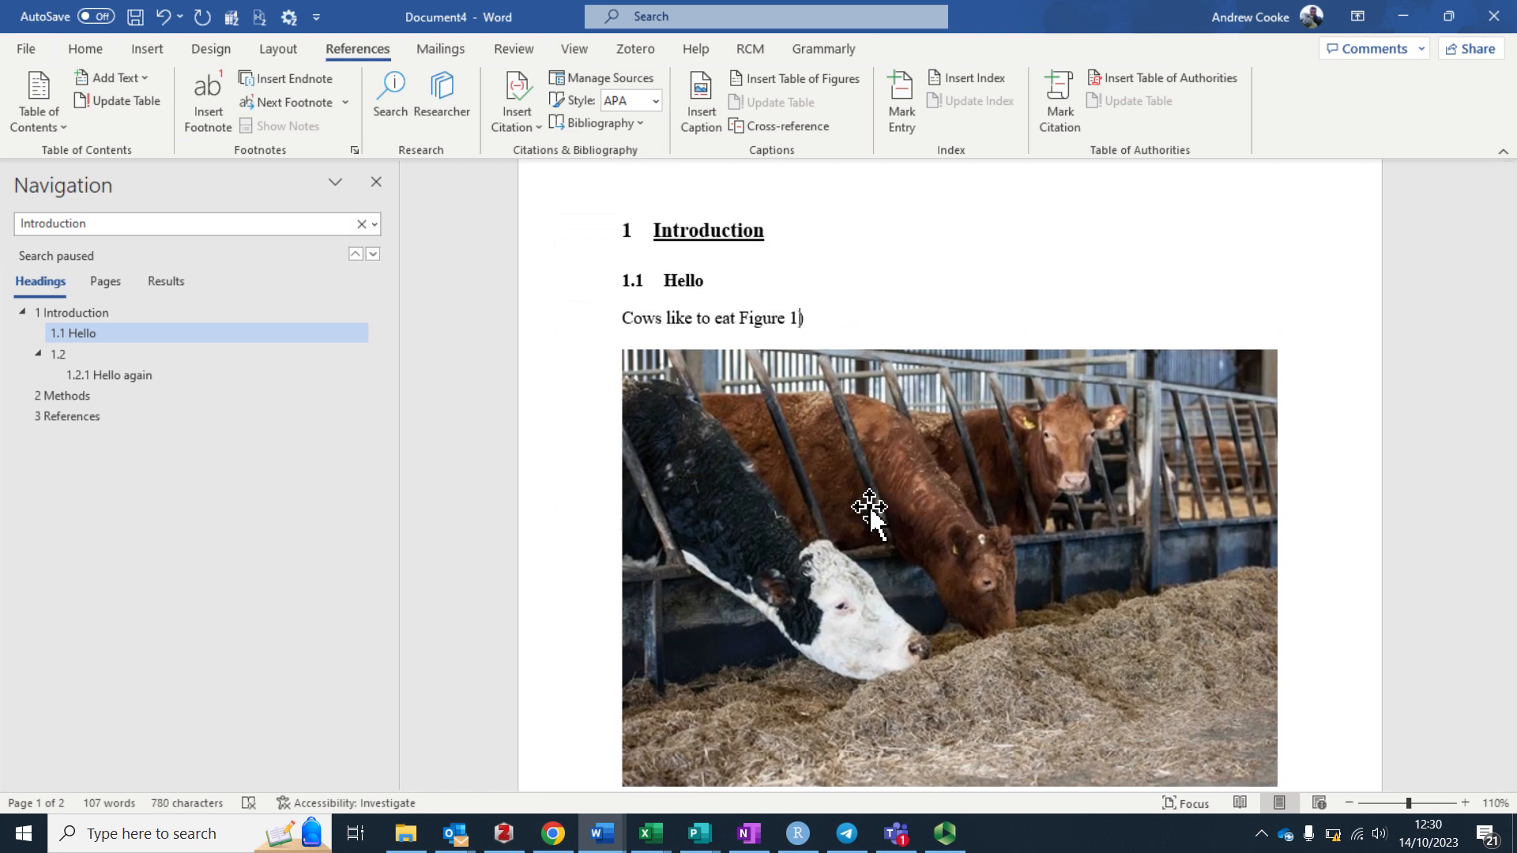
pyautogui.press('Left')
pyautogui.press('Left')
pyautogui.press('Left')
pyautogui.press('Left')
pyautogui.write('(')
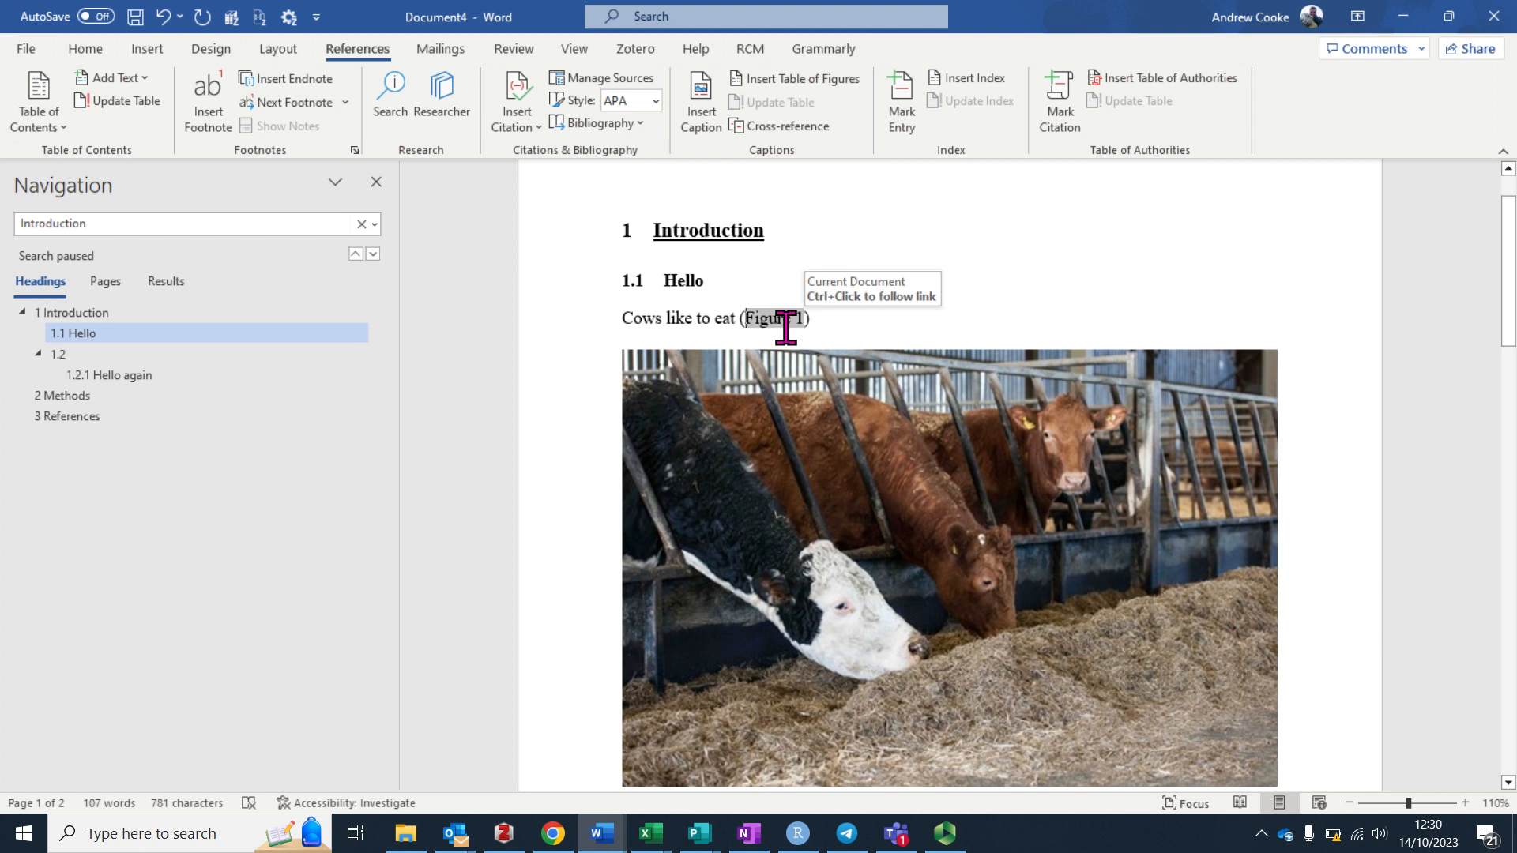
# Step: Add blank lines above "Cows like to eat" and insert the wet/dry season bar chart picture there from the Pictures folder
pyautogui.scroll(-4, 789, 329)
pyautogui.scroll(5, 643, 603)
pyautogui.click(610, 397)
pyautogui.press('Return')
pyautogui.press('Return')
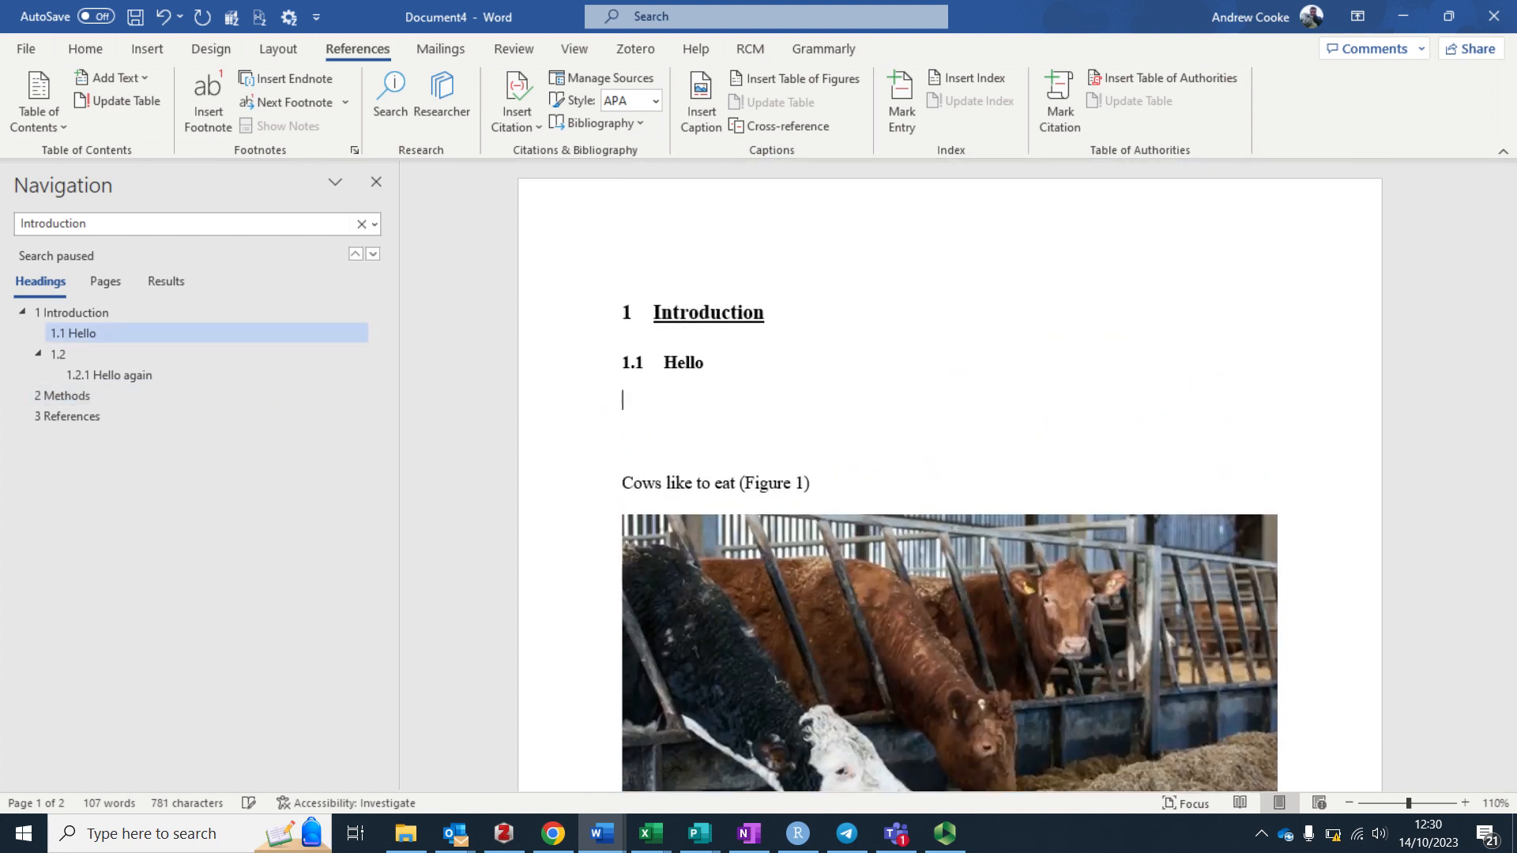
pyautogui.click(147, 49)
pyautogui.click(202, 126)
pyautogui.click(229, 183)
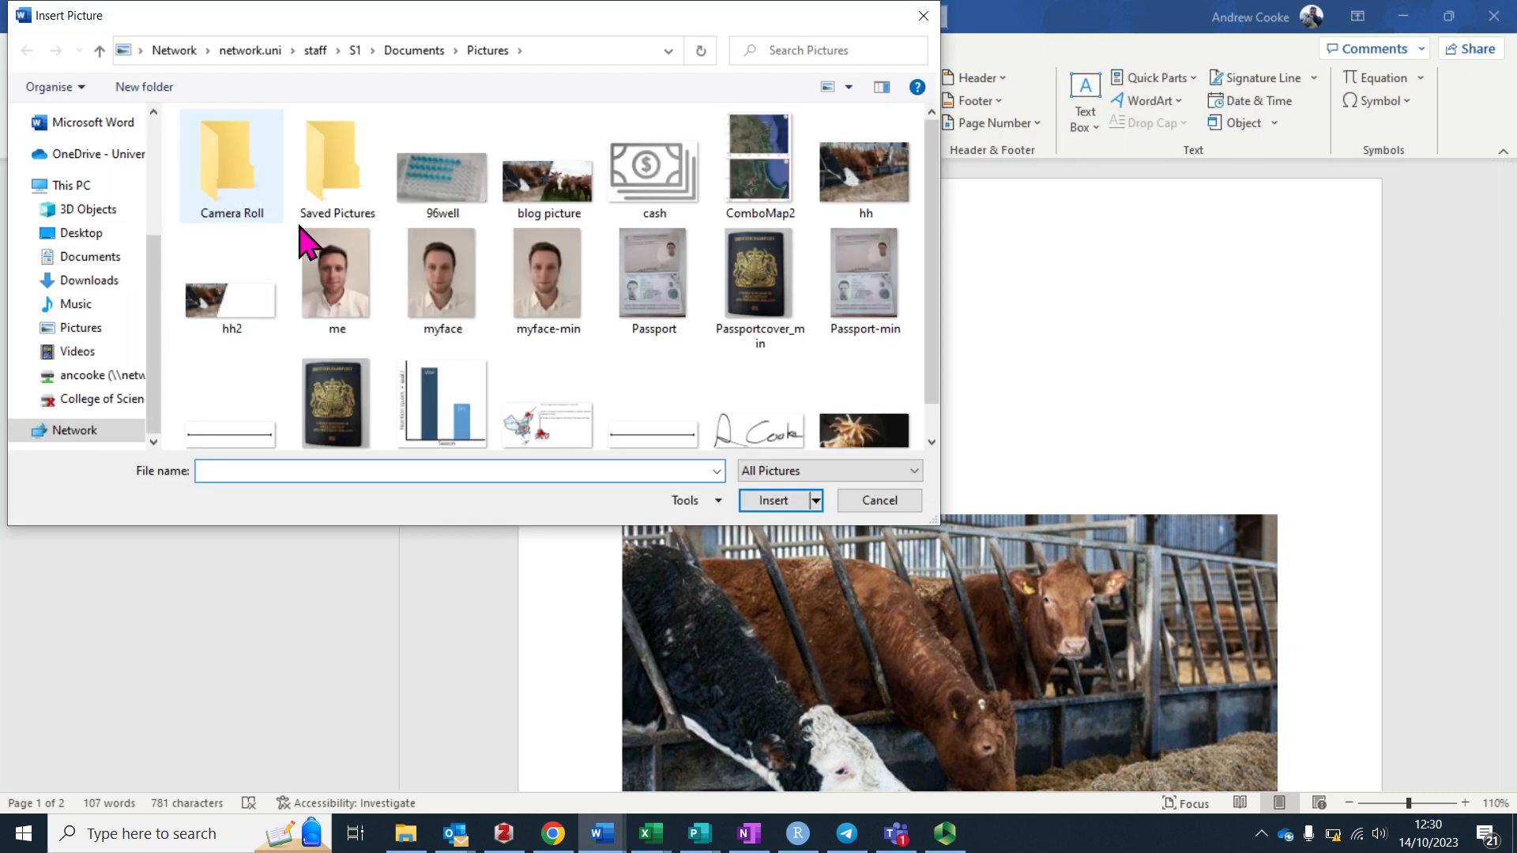
pyautogui.click(447, 410)
pyautogui.doubleClick(447, 419)
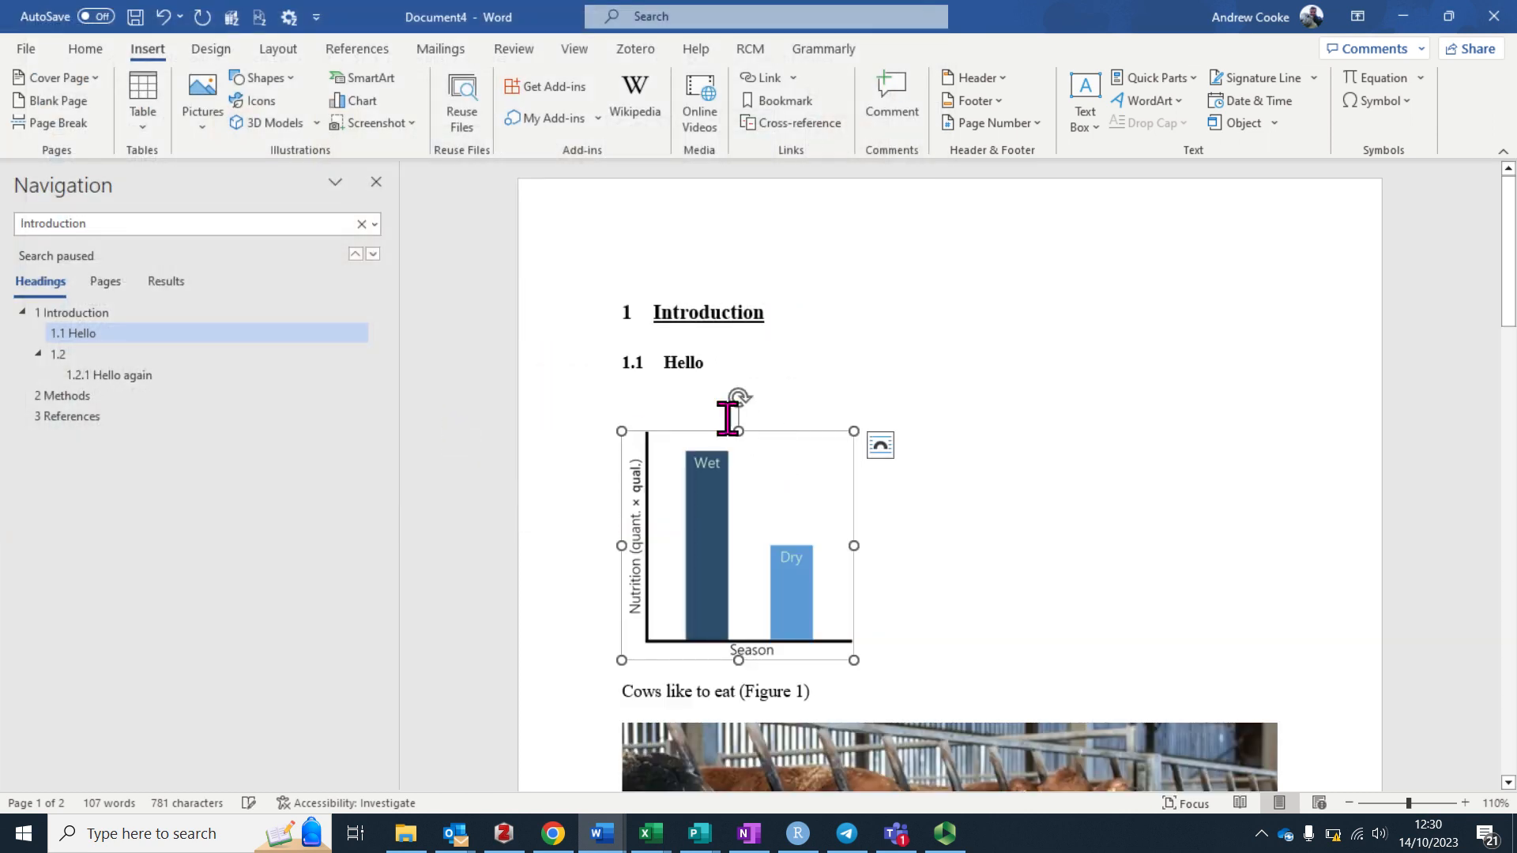
# Step: Write "Graphs!" above the bar chart and add the caption "Figure 1 - This is a nice graph" below it
pyautogui.click(686, 398)
pyautogui.write('Graphs!')
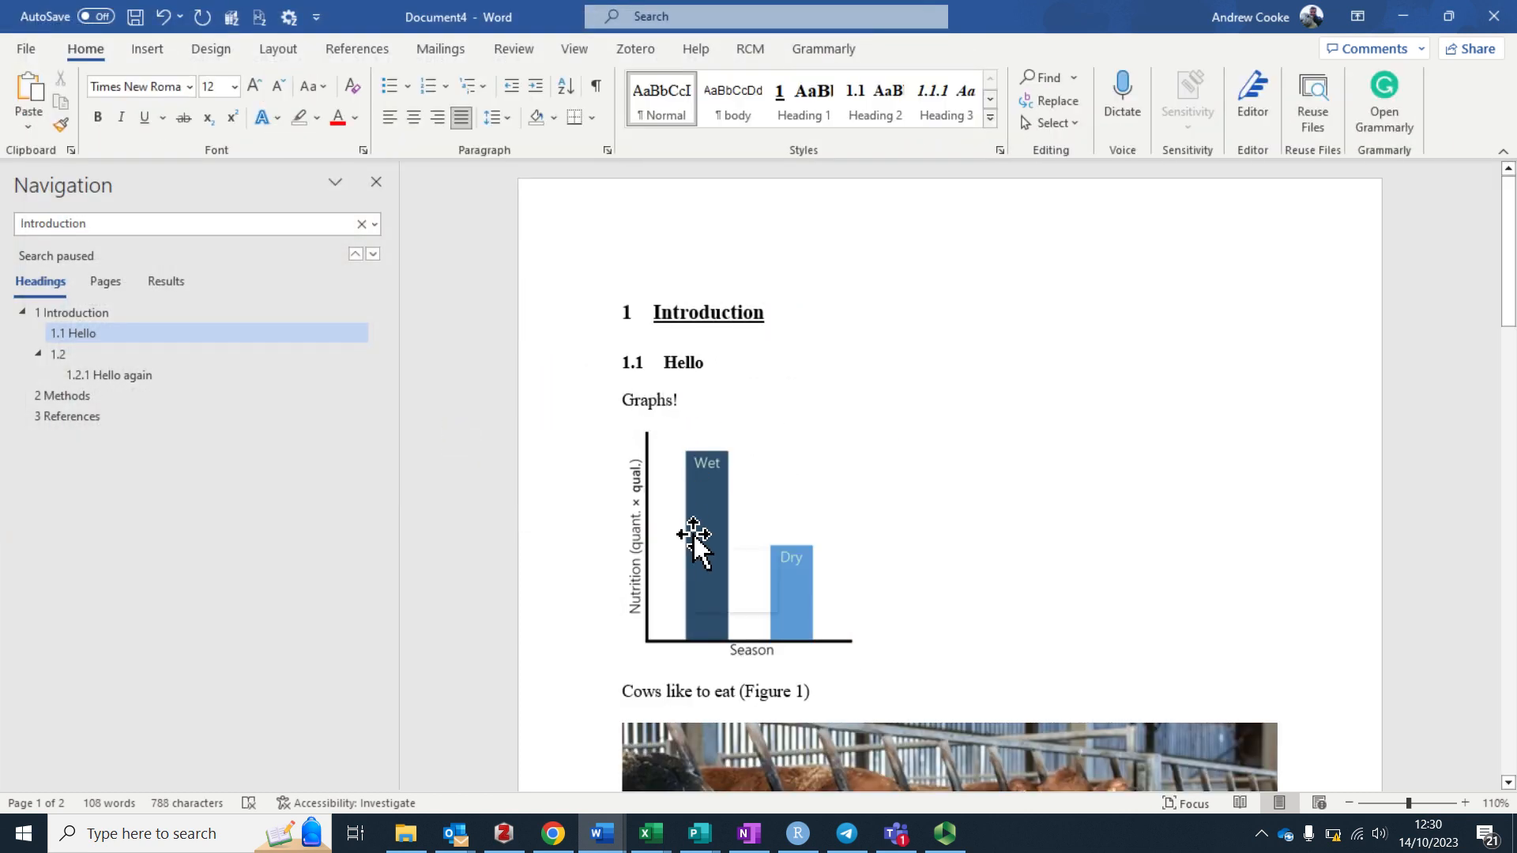
pyautogui.rightClick(693, 537)
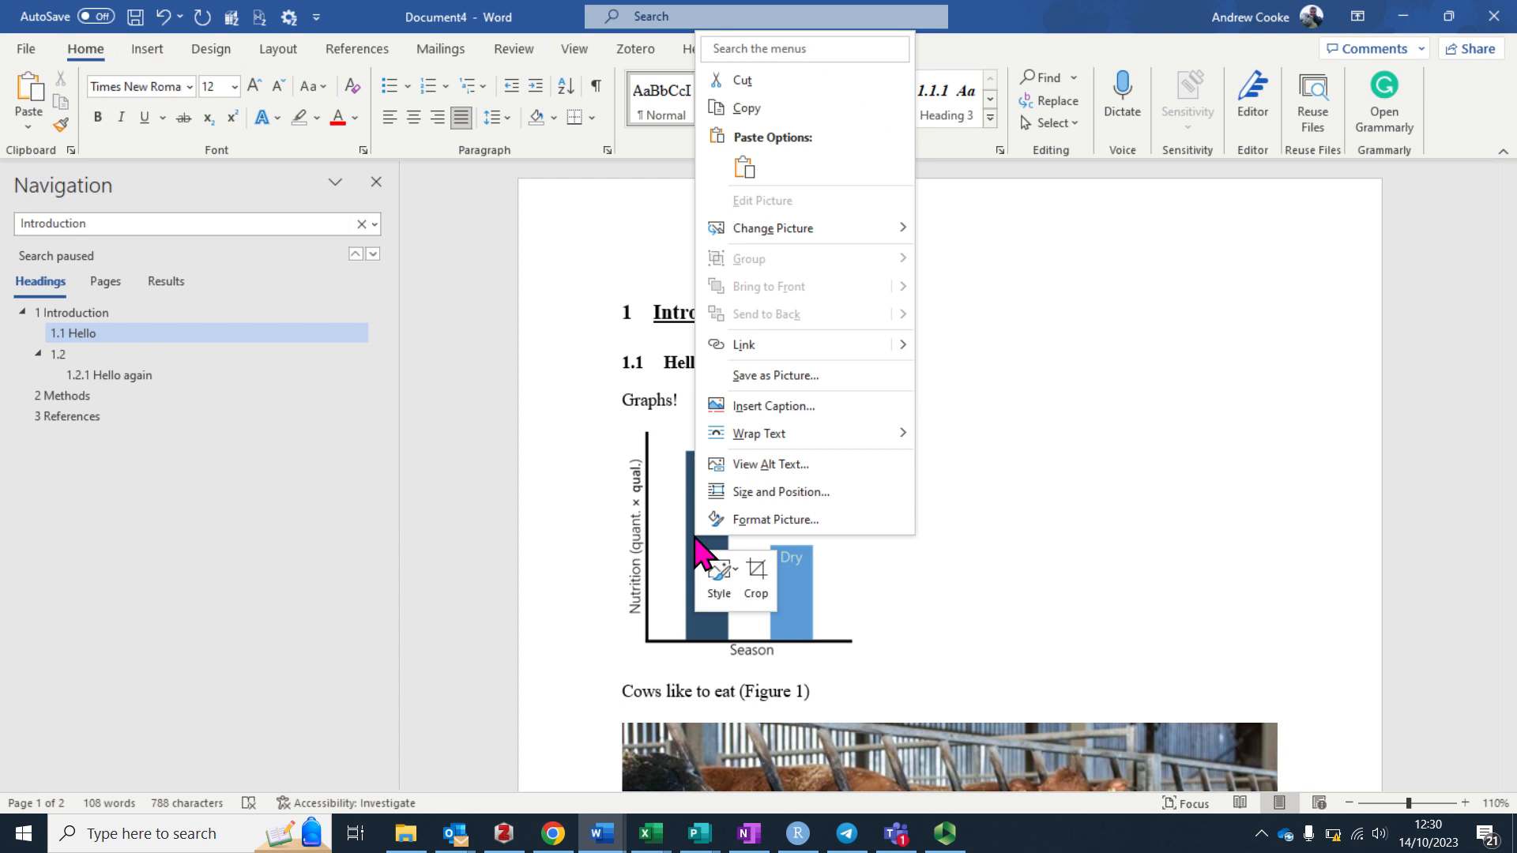
pyautogui.click(756, 403)
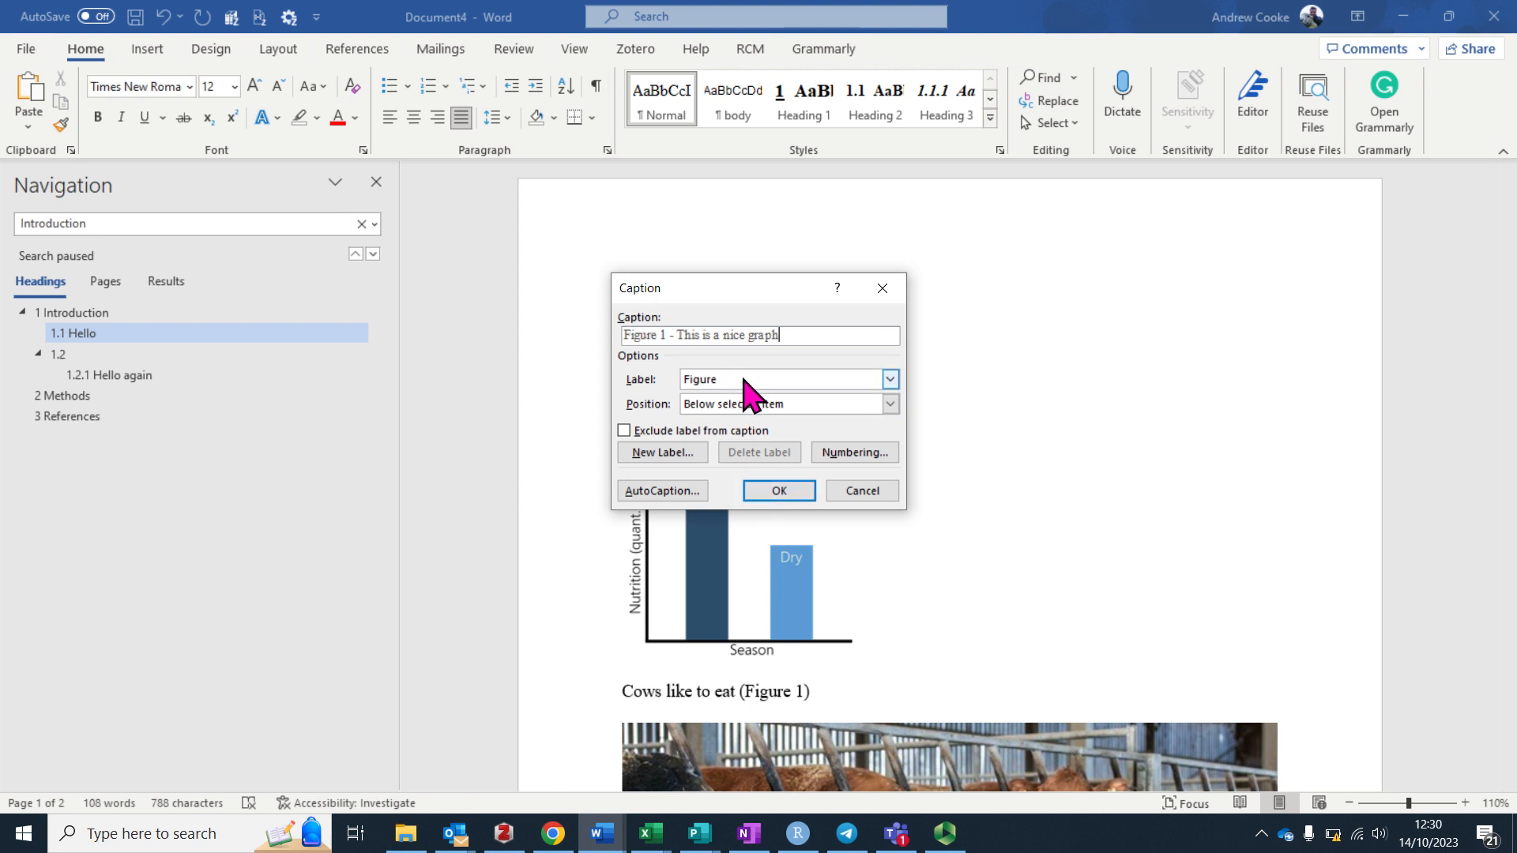
pyautogui.click(772, 494)
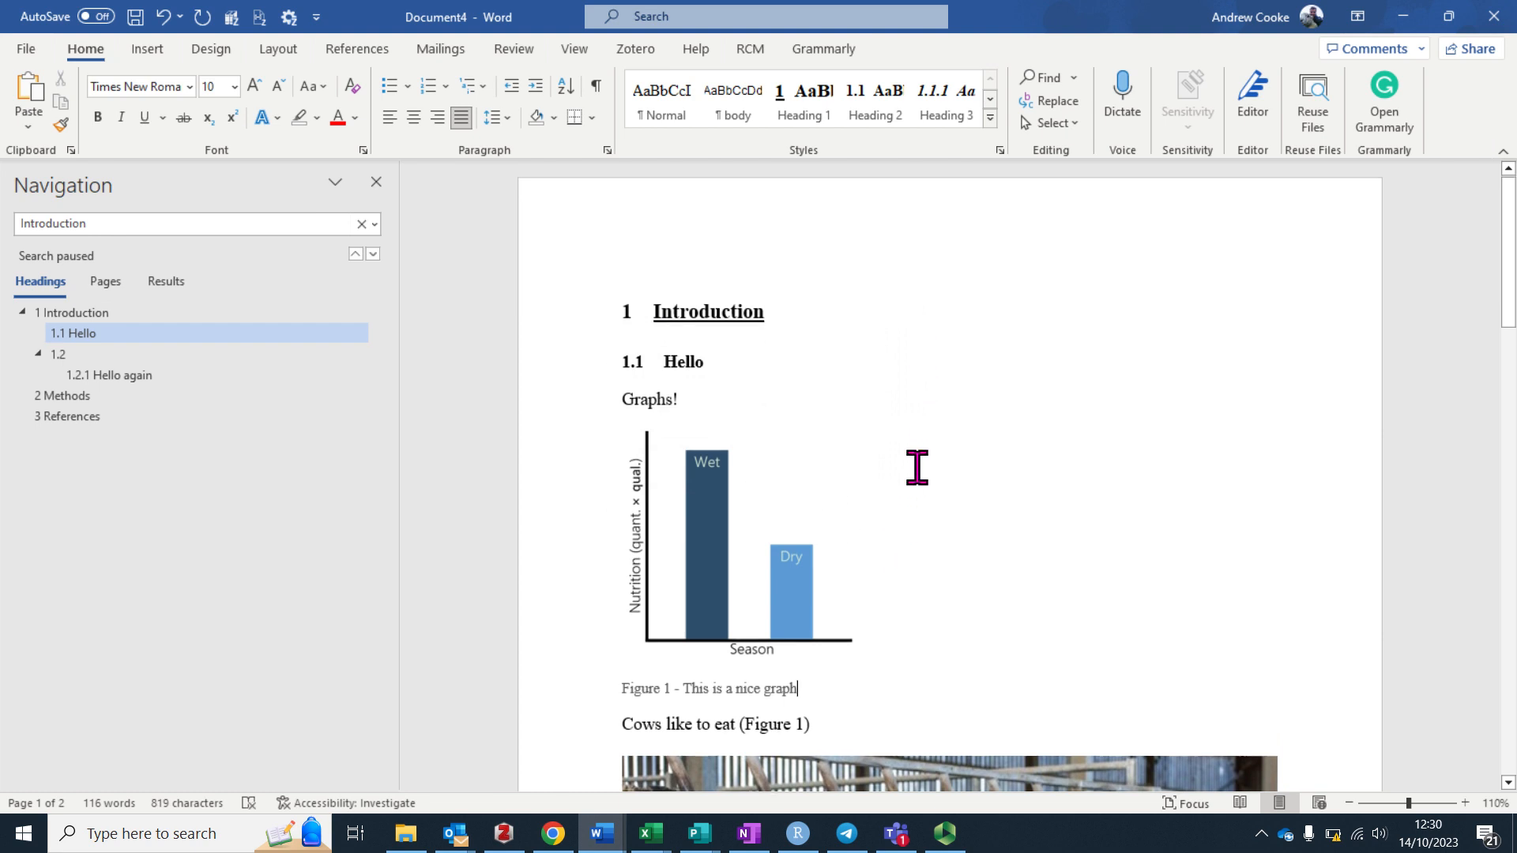
# Step: Compare the cow picture's caption number with the figure cross-reference in the "Cows like to eat" line
pyautogui.scroll(-3, 914, 466)
pyautogui.scroll(-3, 680, 557)
pyautogui.scroll(-6, 679, 557)
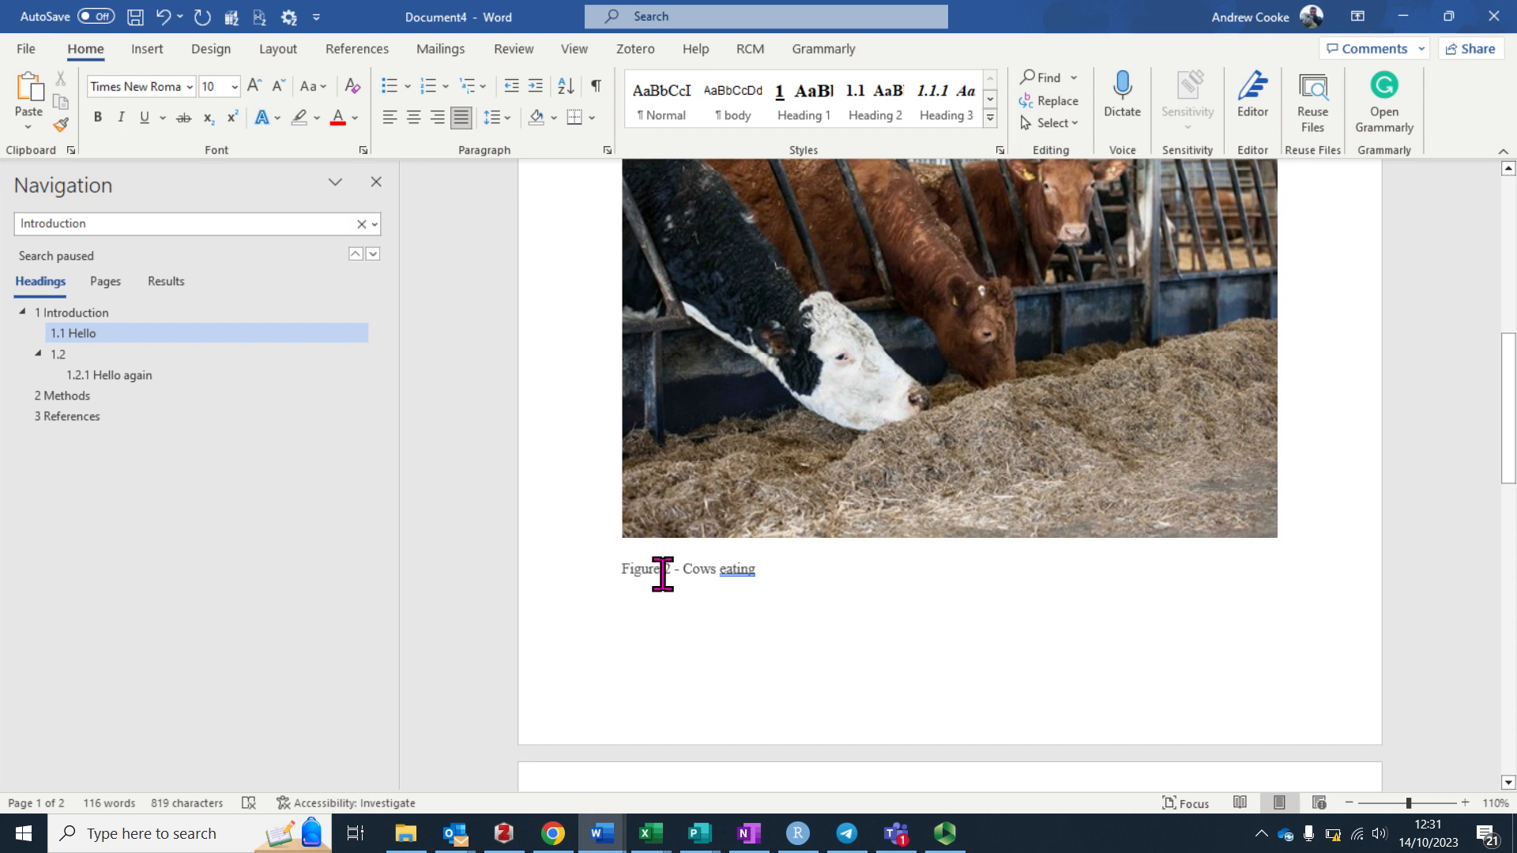
pyautogui.scroll(5, 662, 572)
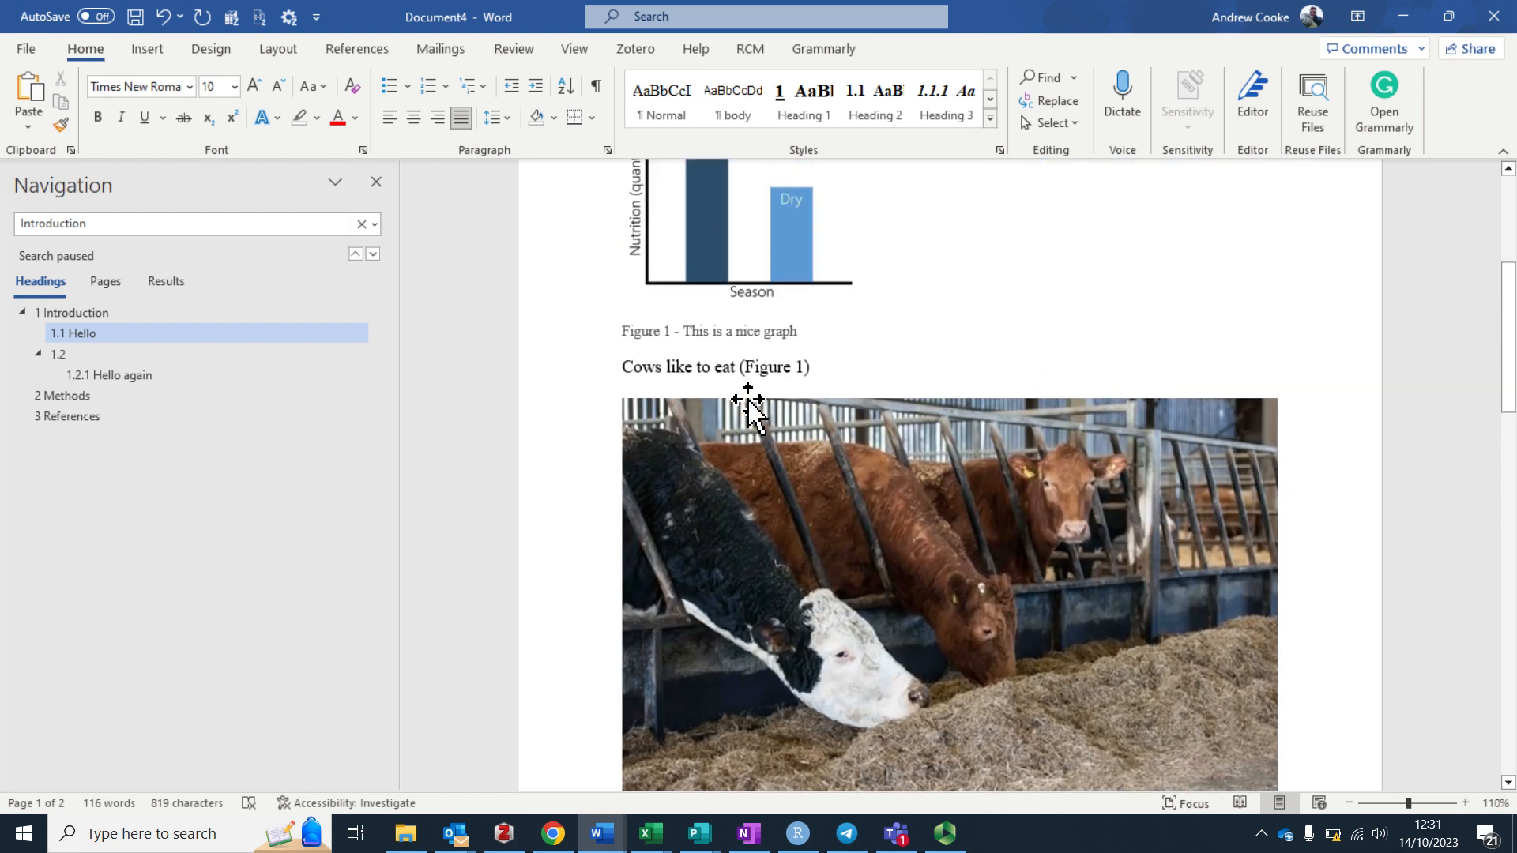